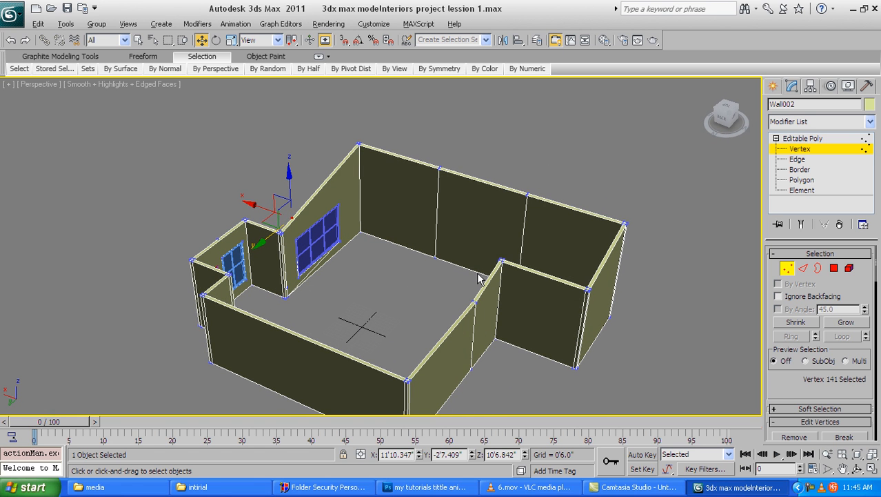
Inspect the room's walls, door and windows from several angles.
middle_click_drag(454, 306, 484, 309, "alt")
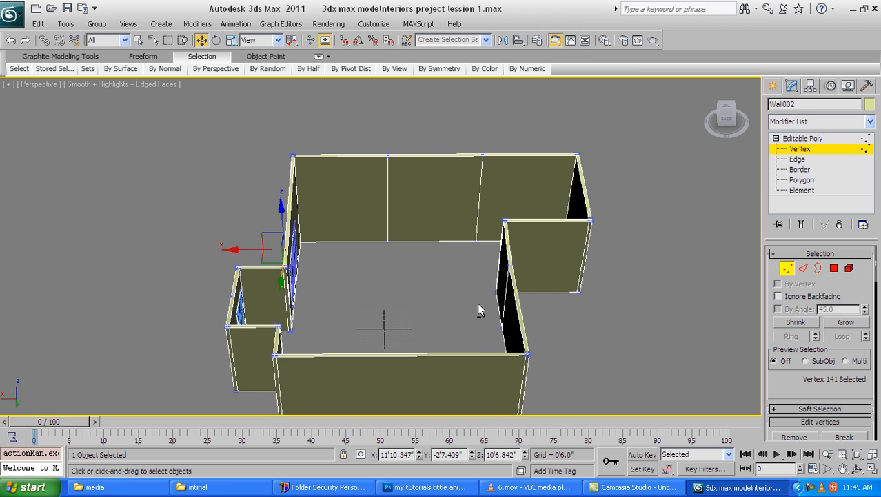
middle_click_drag(426, 311, 485, 319, "alt")
middle_click_drag(411, 286, 390, 258)
scroll(415, 263, "up", 5)
scroll(415, 263, "down", 5)
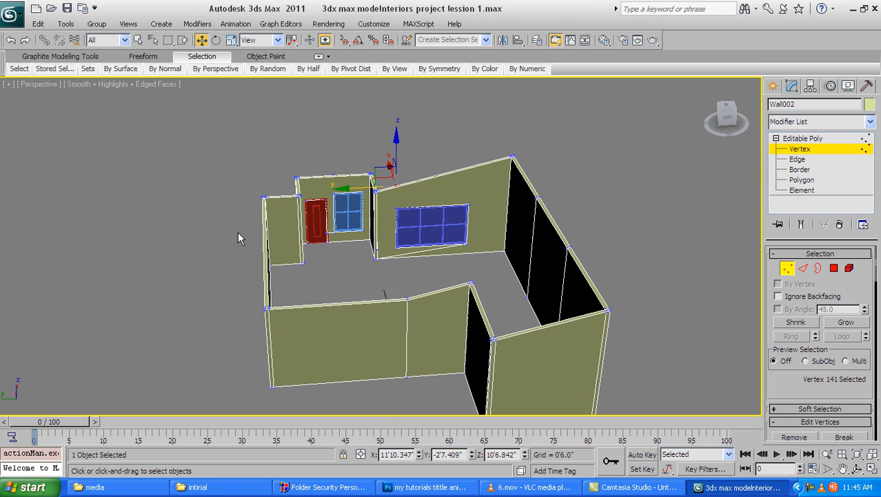
middle_click_drag(418, 271, 429, 269, "alt")
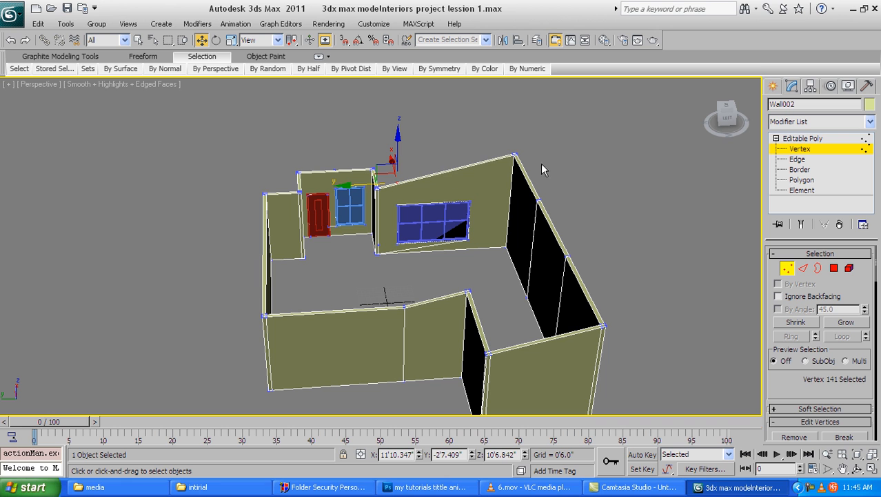
middle_click_drag(552, 225, 348, 193, "alt")
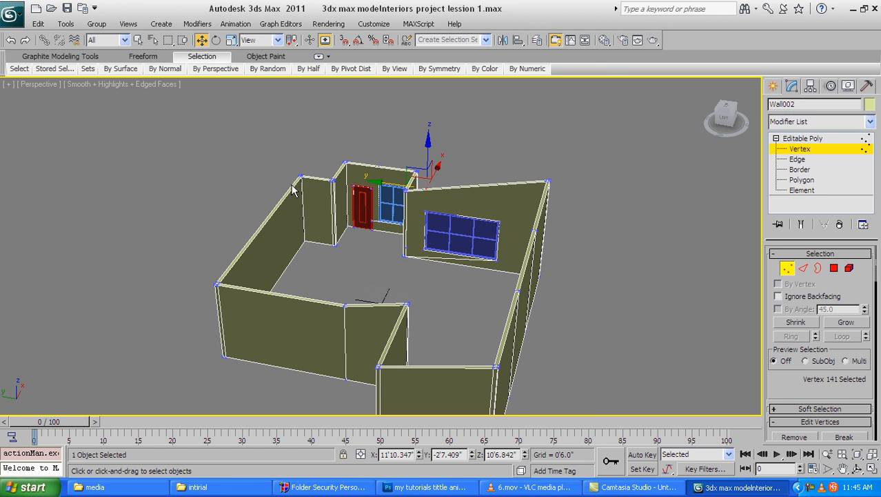
middle_click_drag(298, 238, 346, 369, "alt")
middle_click_drag(439, 291, 451, 175, "alt")
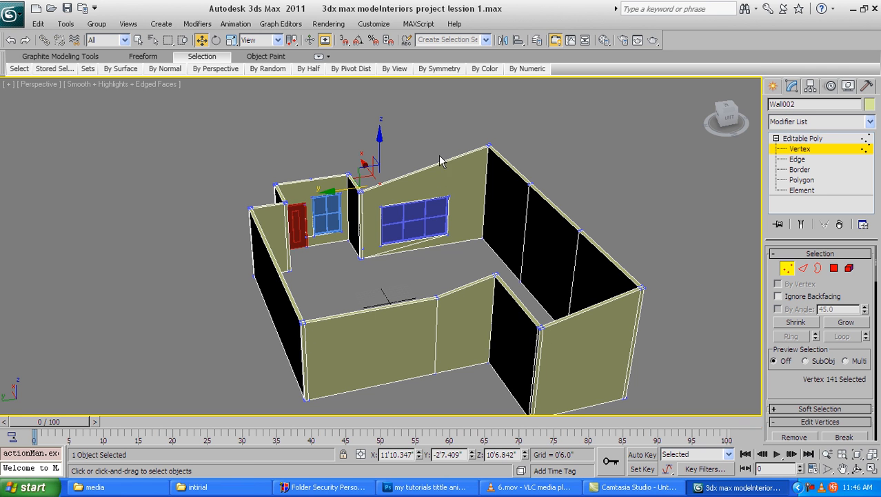
middle_click_drag(453, 302, 487, 240, "alt")
scroll(438, 302, "up", 1)
scroll(439, 302, "down", 2)
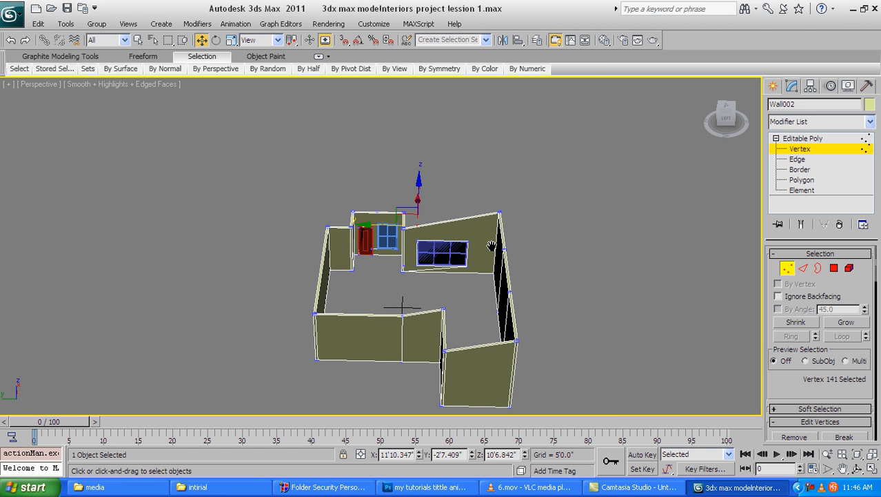
Leave vertex editing and, in the top view, draw a plane about 34'5" by 45'6" covering the whole wall outline.
key("t")
scroll(440, 259, "down", 5)
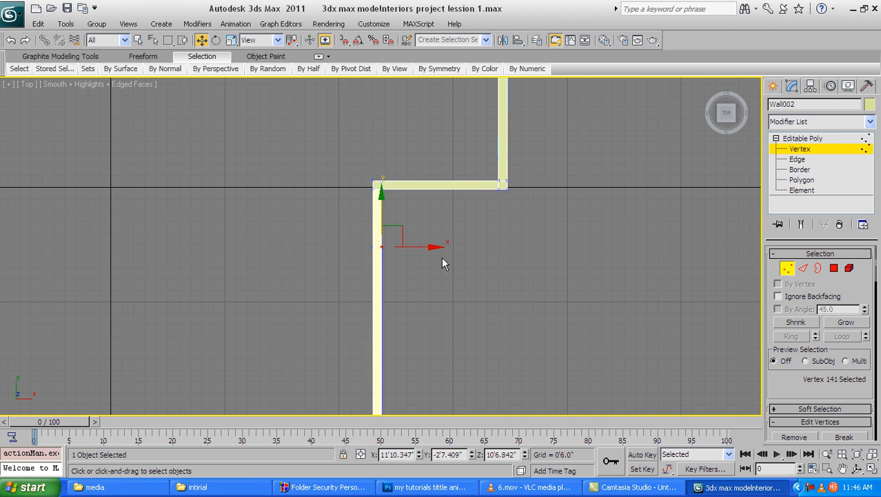
scroll(445, 260, "down", 3)
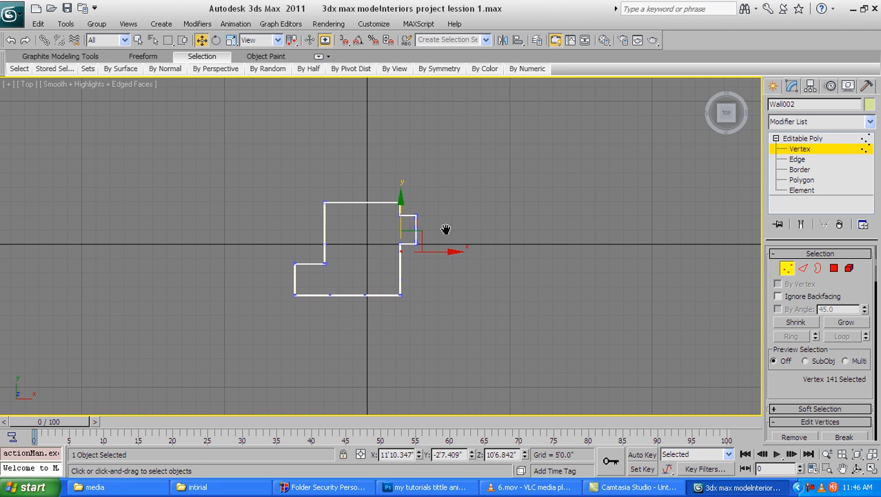
left_click(800, 138)
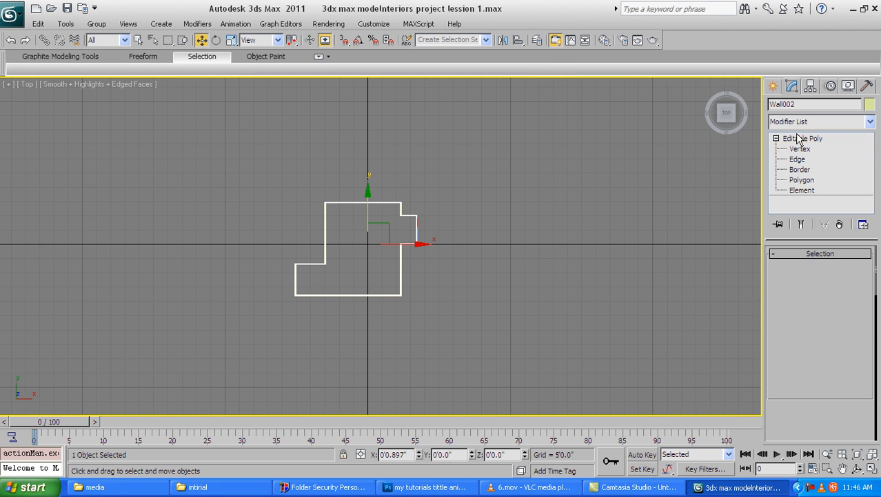
left_click(774, 87)
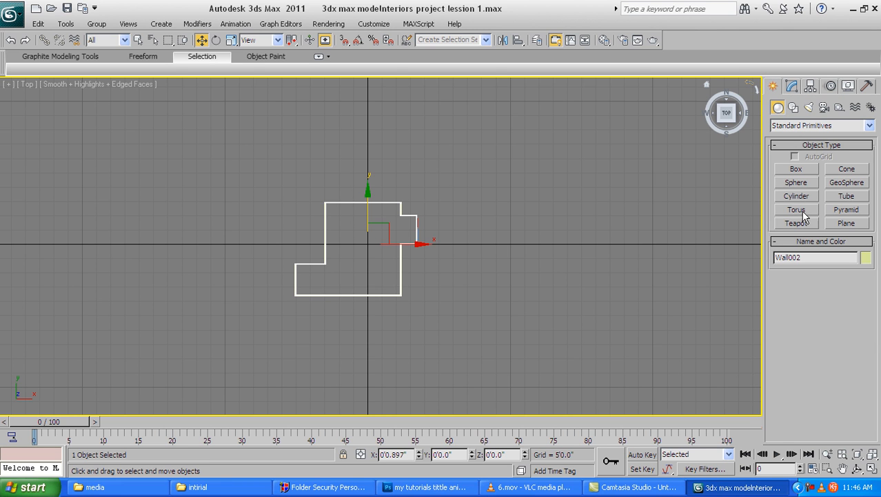
left_click(839, 225)
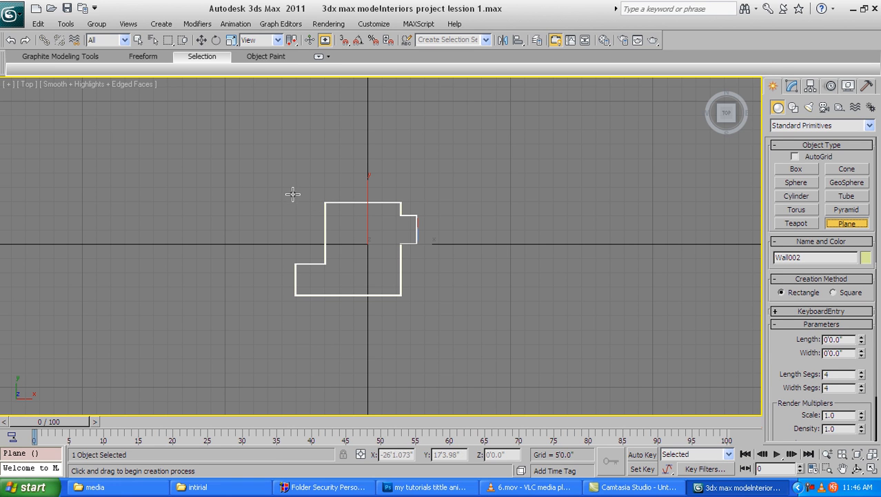
left_click_drag(291, 200, 422, 298)
right_click(422, 246)
scroll(429, 243, "up", 5)
scroll(429, 243, "up", 2)
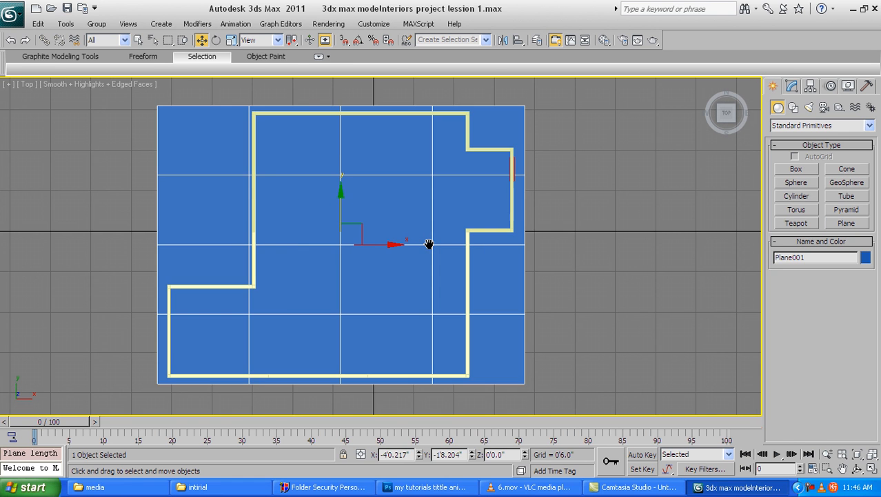
scroll(429, 244, "down", 2)
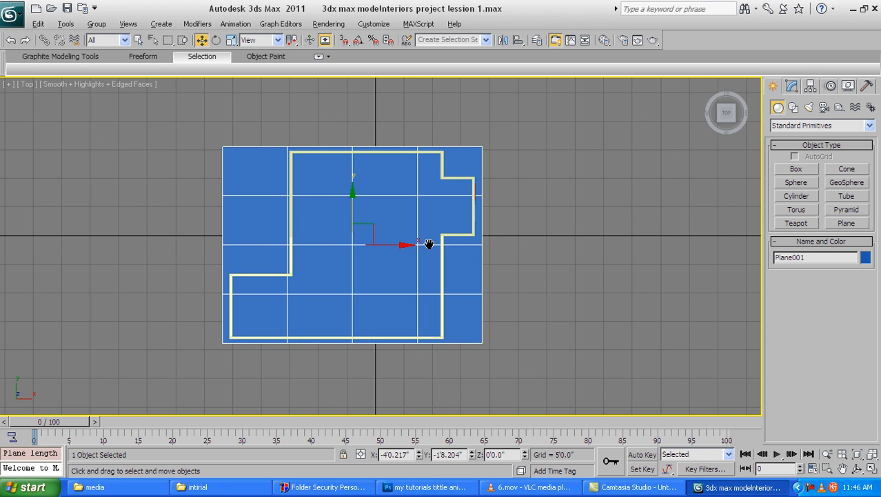
In the front view, clone the plane upward as one copy above the walls, at a height of about 15'10".
key("alt+w")
right_click(552, 172)
scroll(552, 172, "up", 2)
scroll(560, 174, "down", 2)
scroll(563, 174, "up", 4)
middle_click_drag(565, 175, 616, 199)
scroll(590, 168, "down", 2)
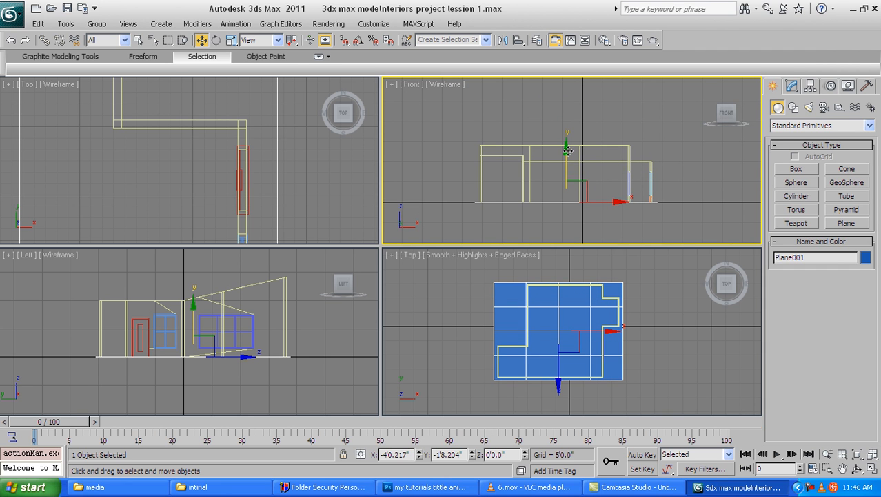
mouse_move(566, 150)
left_mouse_down("shift")
mouse_move(569, 78)
mouse_move(572, 148)
left_mouse_up("shift")
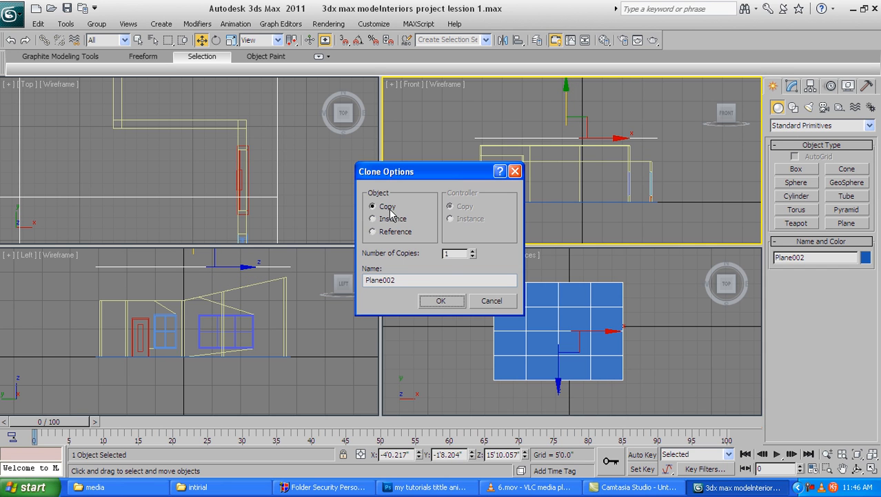
left_click(434, 298)
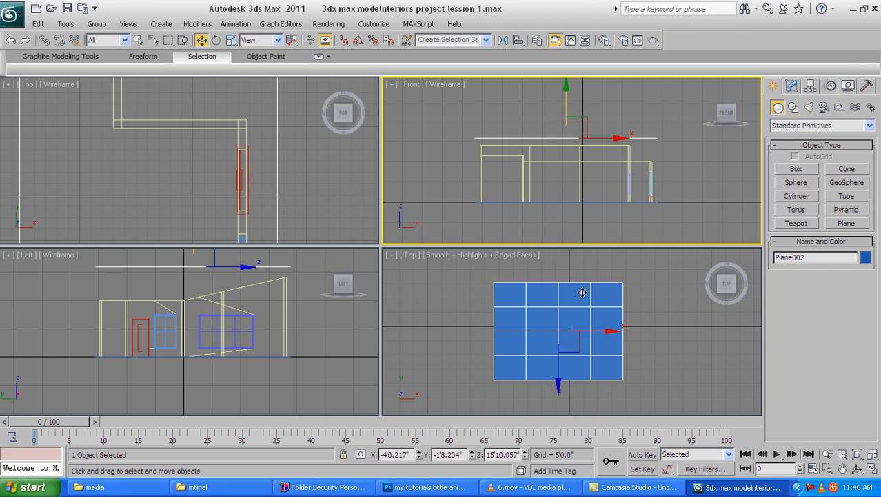
In a perspective view, raise the copied plane well above the walls to a height of about 38'11", and deselect it.
middle_click_drag(560, 284, 582, 297)
key("p")
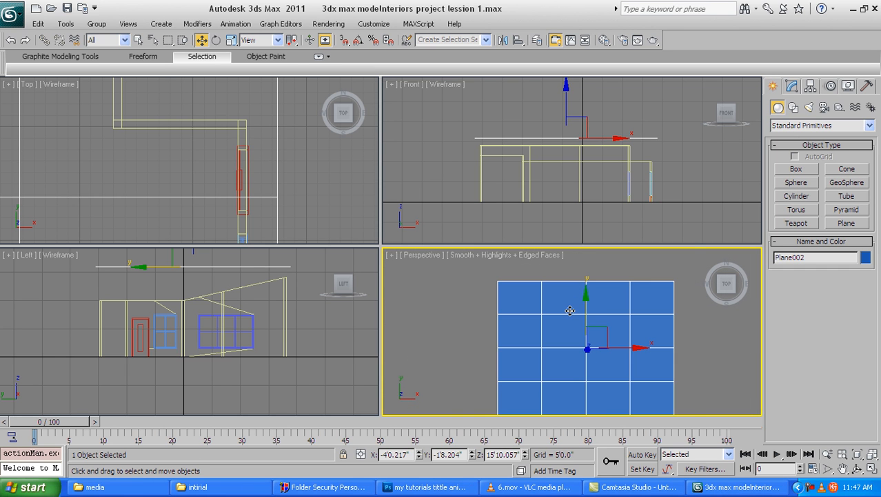
key("z")
scroll(568, 314, "down", 4)
middle_click_drag(564, 336, 558, 286, "alt")
scroll(558, 286, "up", 3)
middle_click_drag(571, 198, 569, 149)
scroll(569, 148, "down", 3)
middle_click(578, 342)
scroll(578, 343, "up", 2)
scroll(578, 343, "down", 4)
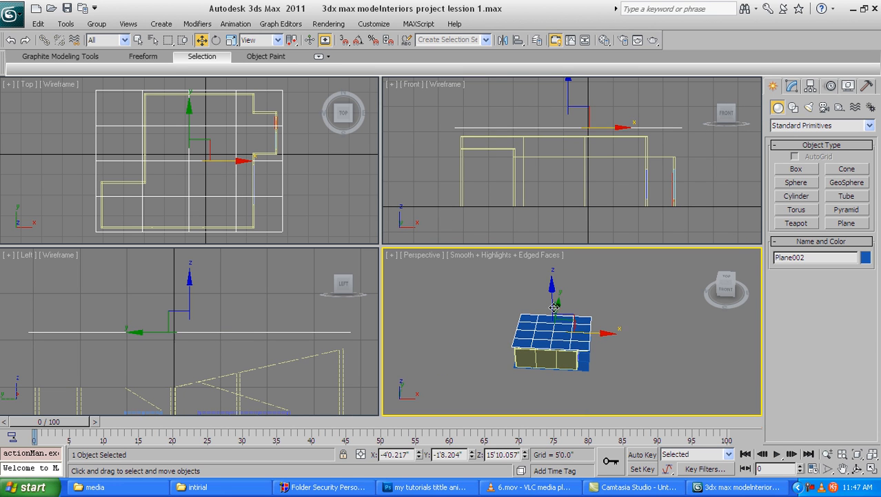
left_click_drag(560, 318, 562, 293)
scroll(566, 338, "up", 3)
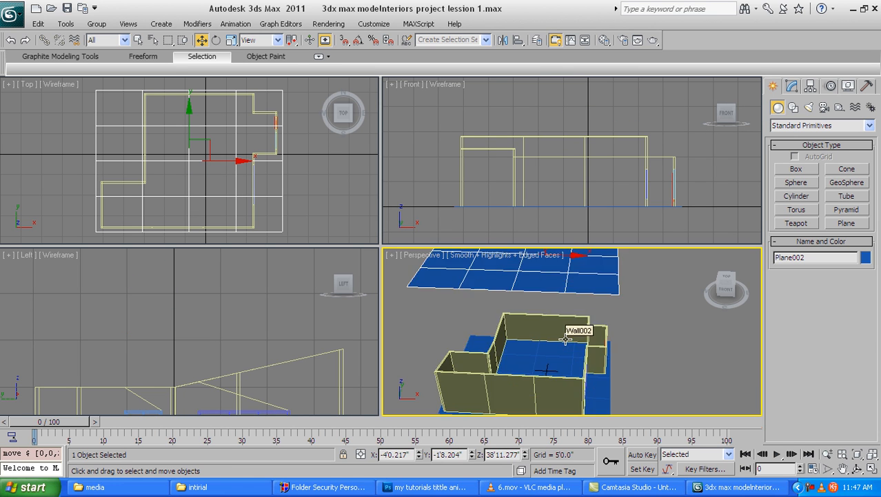
scroll(560, 349, "down", 3)
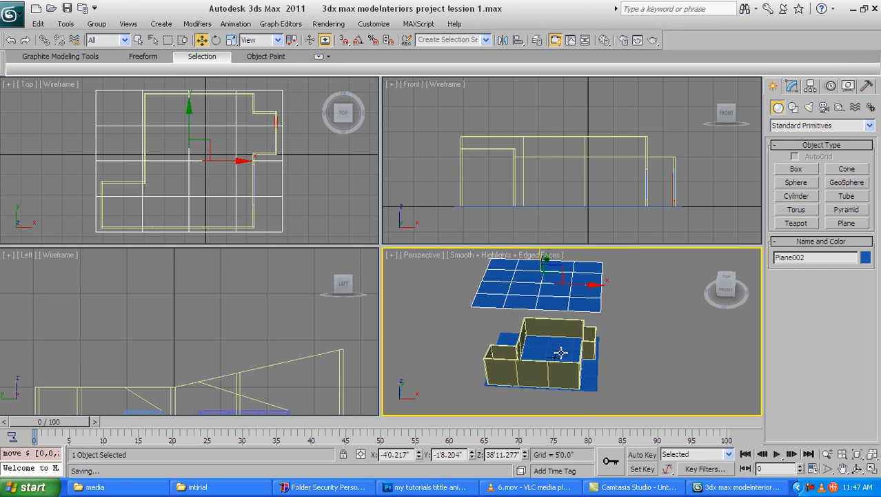
middle_click_drag(552, 355, 572, 321, "alt")
scroll(564, 386, "up", 2)
middle_click_drag(564, 384, 555, 370)
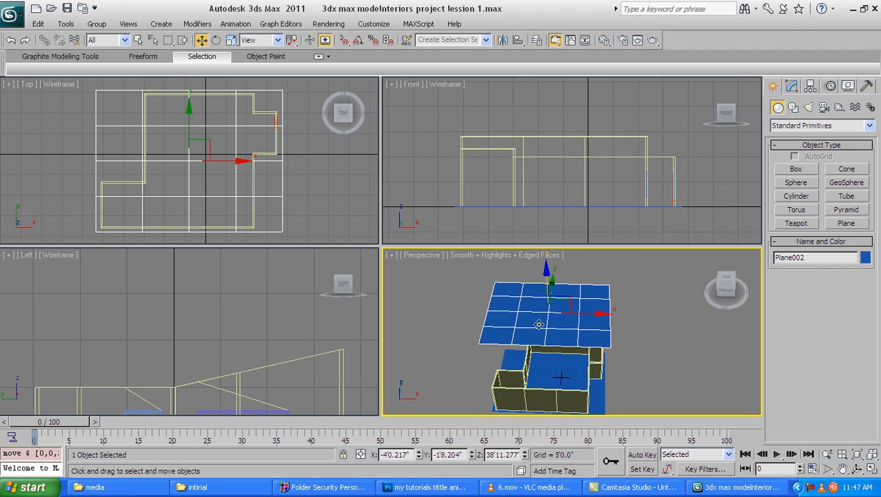
middle_click_drag(542, 322, 530, 318)
left_click(630, 325)
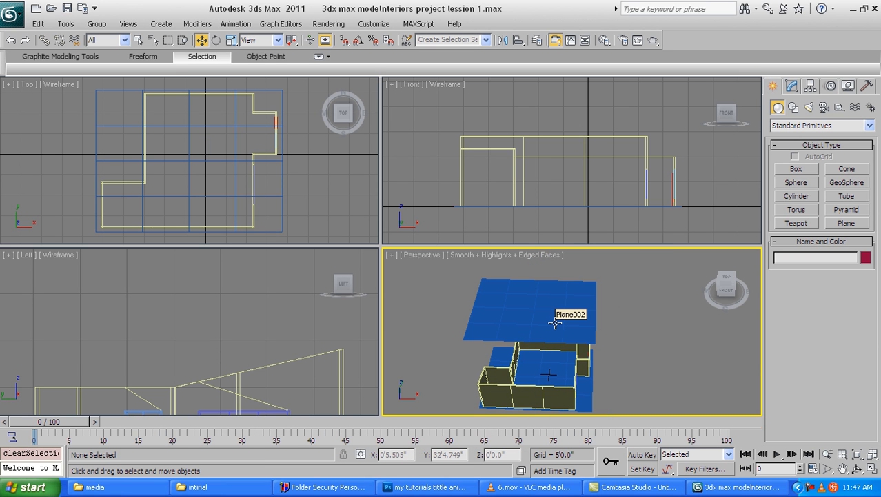
Select the lower plane beneath the walls and rename it floor.
mouse_move(556, 323)
middle_mouse_down()
mouse_move(571, 330)
mouse_move(569, 322)
middle_mouse_up()
scroll(570, 324, "up", 3)
scroll(570, 330, "down", 5)
scroll(570, 337, "up", 5)
scroll(571, 336, "up", 1)
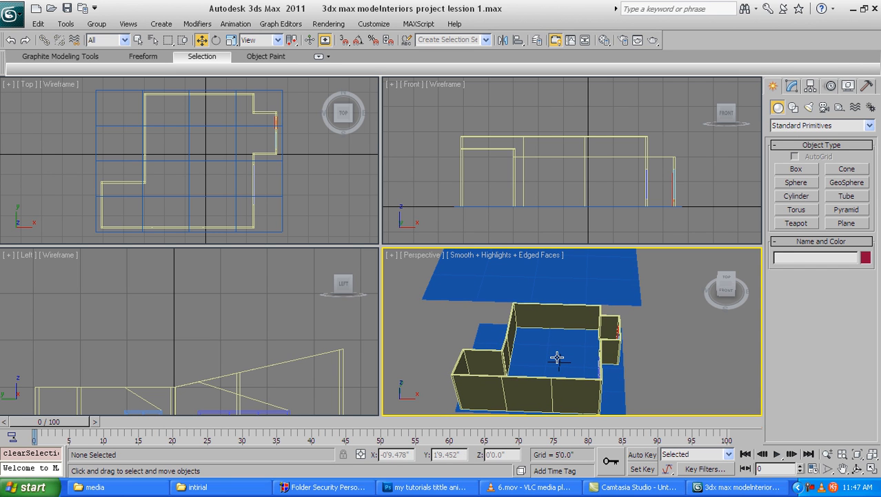
left_click(562, 355)
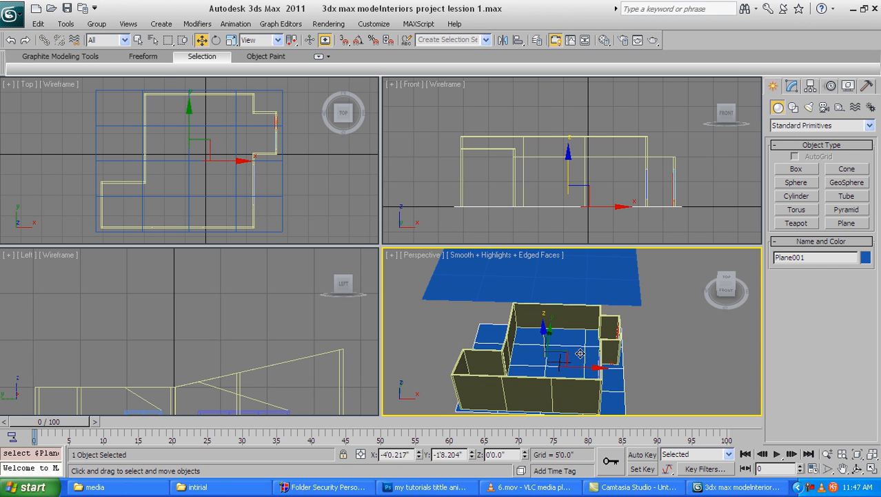
middle_click_drag(647, 323, 567, 315)
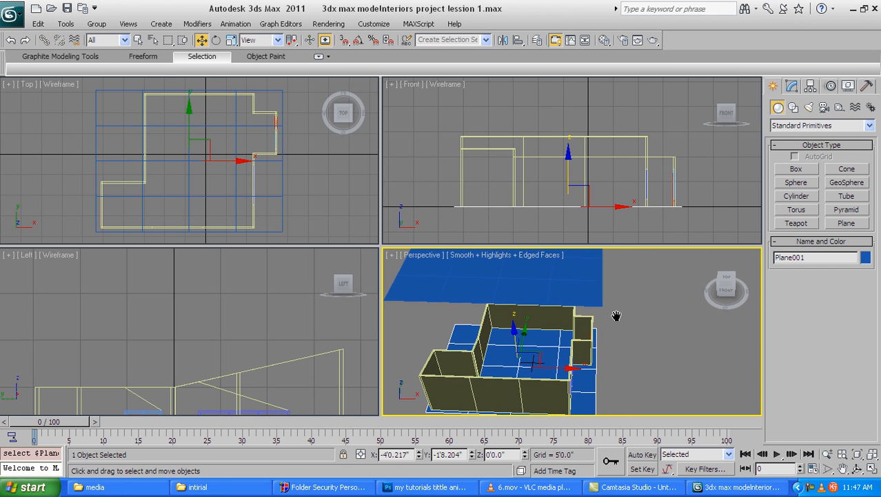
left_click(792, 87)
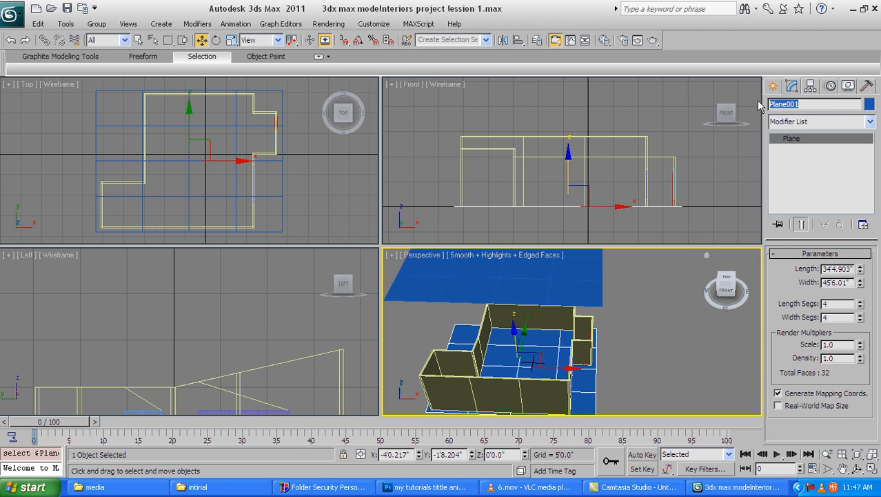
type("floor")
key("Return")
Show the Layers toolbar and create a new layer named floor, moving the selected floor plane into it.
right_click(698, 60)
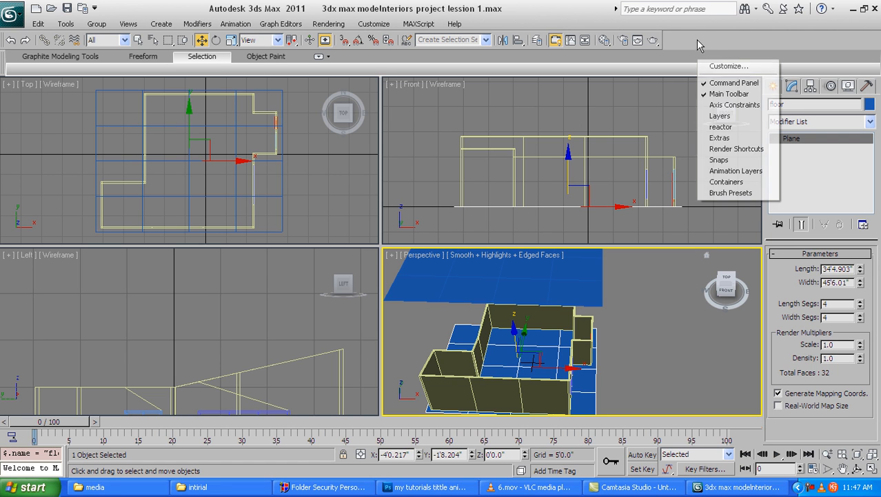
left_click(720, 116)
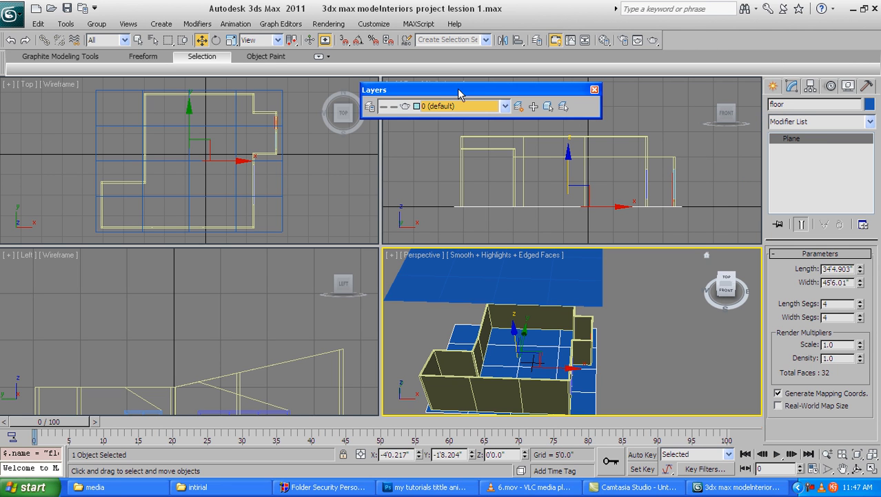
left_click_drag(462, 90, 438, 90)
left_click(494, 106)
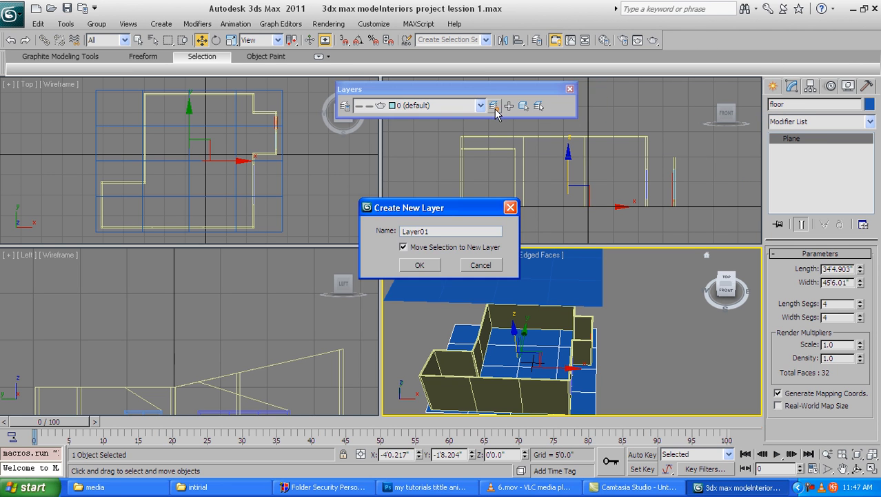
double_click(403, 232)
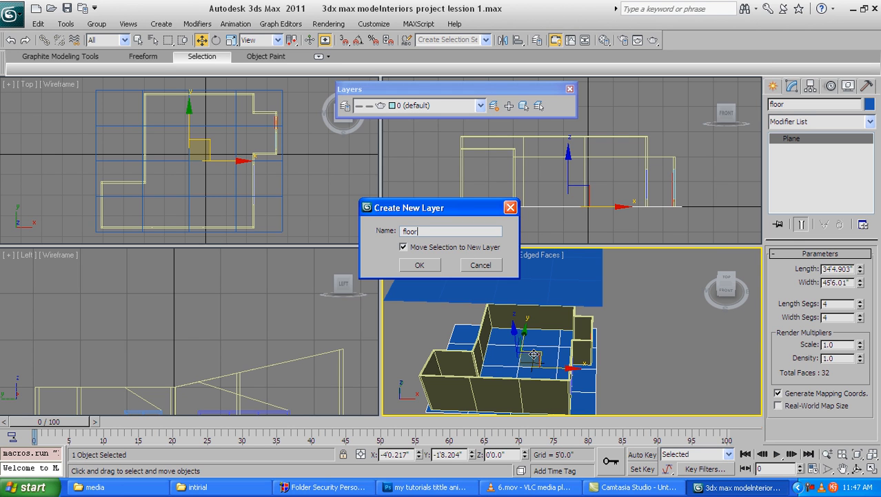
left_click(429, 269)
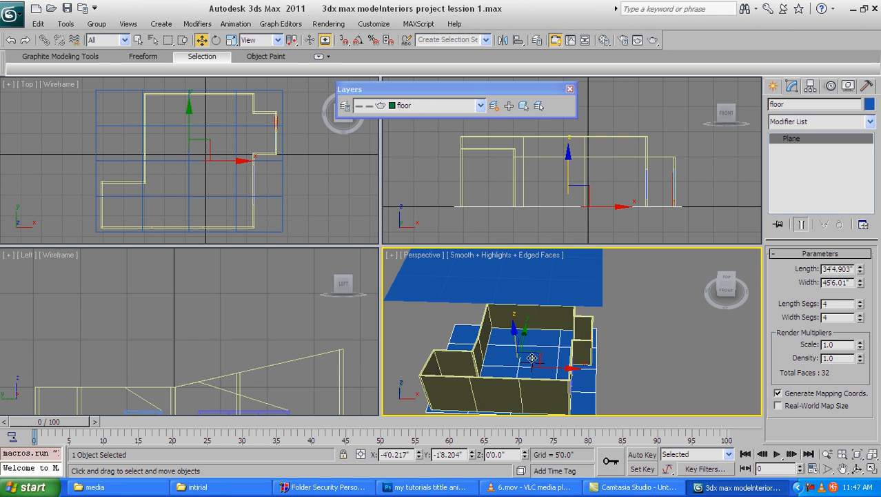
Hide and show the 0 (default) layer, and do the same with the floor layer.
left_click(358, 109)
left_click(358, 120)
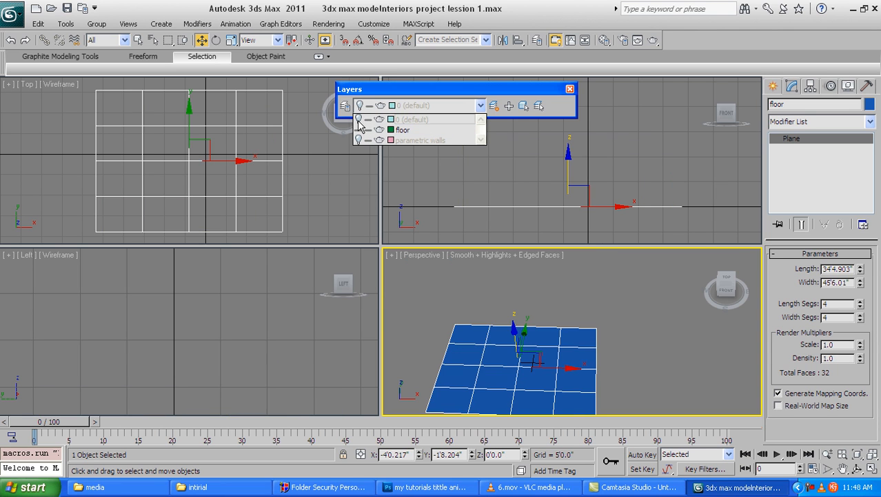
left_click(358, 120)
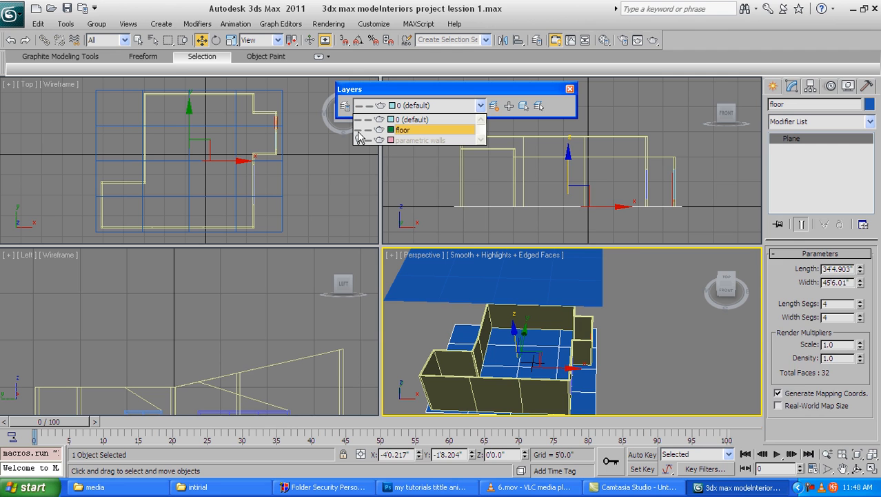
left_click(358, 130)
left_click(358, 129)
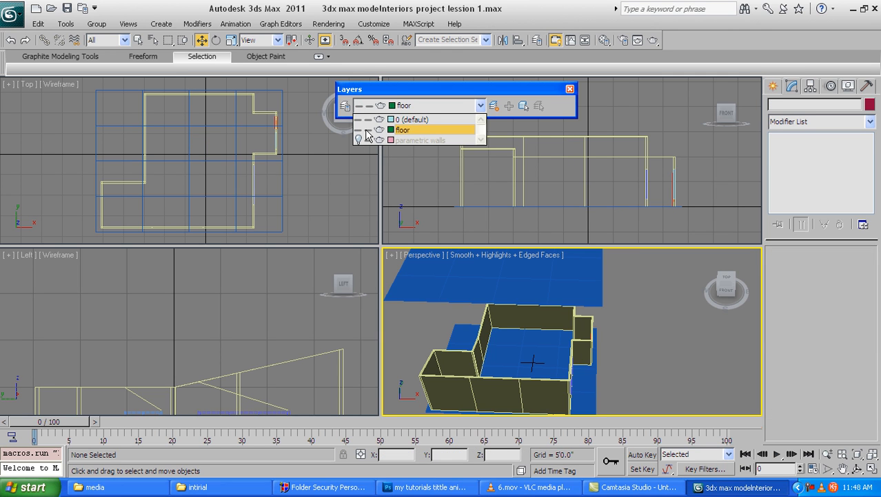
Freeze the floor layer.
left_click(368, 130)
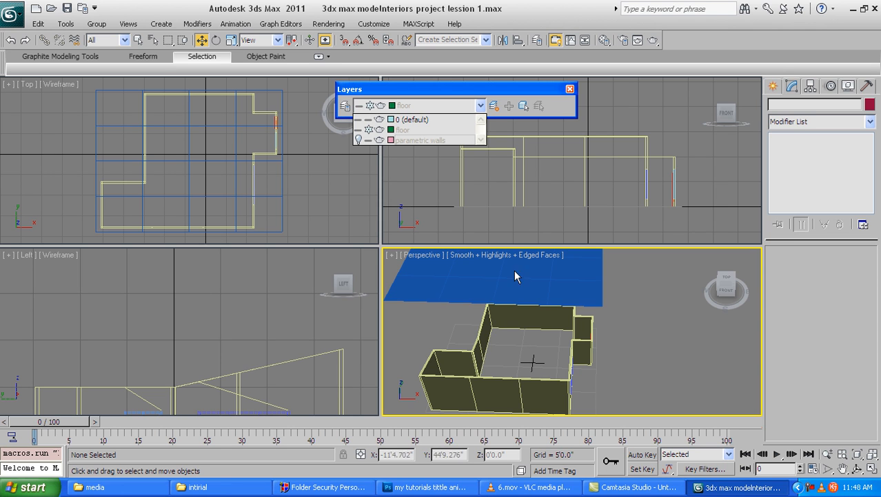
Make 0 (default) the current layer and close the Layers toolbar.
left_click(442, 90)
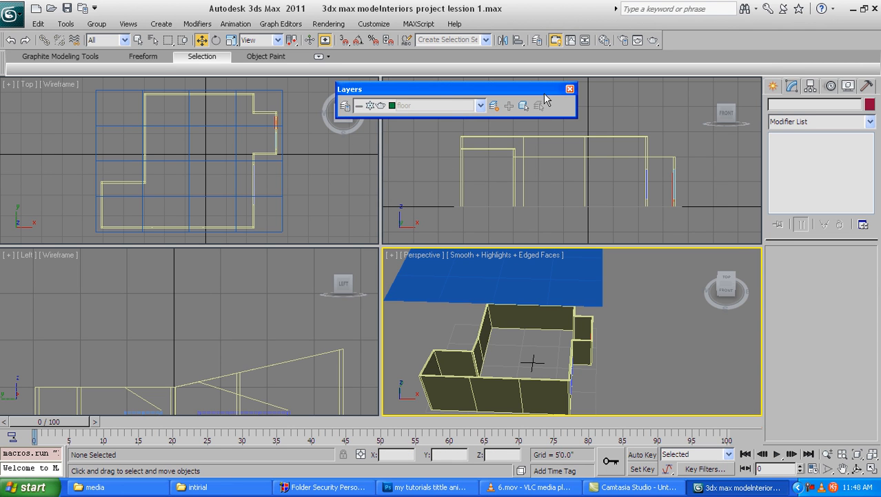
left_click(480, 105)
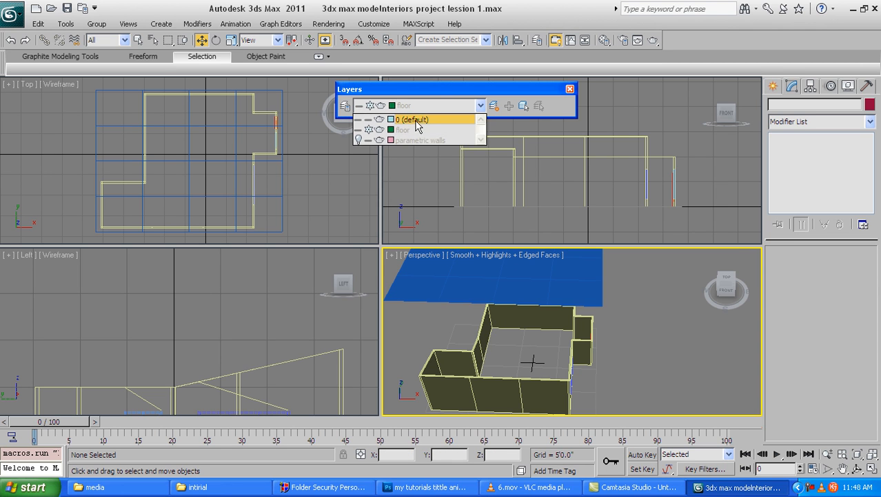
left_click(417, 123)
left_click(569, 89)
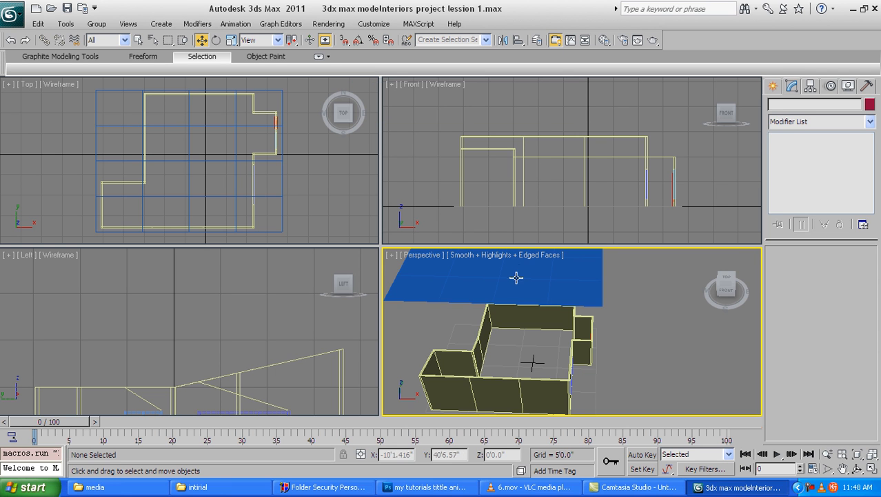
Select the blue plane above the walls and set its length segments to 2.
left_click_drag(518, 271, 518, 271)
scroll(550, 362, "down", 5)
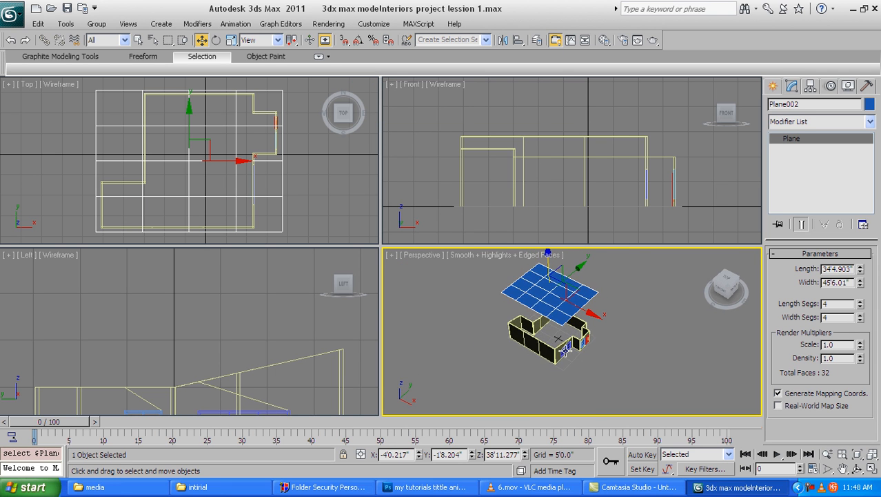
scroll(567, 349, "up", 3)
scroll(543, 359, "up", 6)
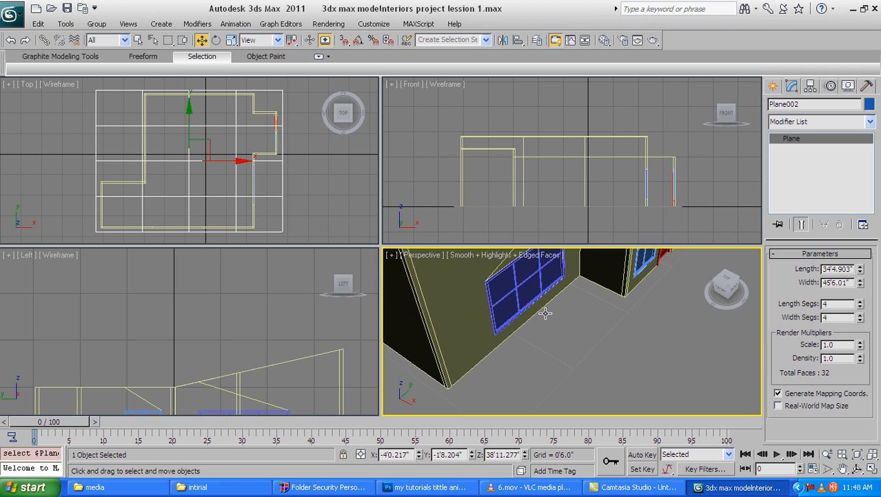
scroll(558, 352, "down", 7)
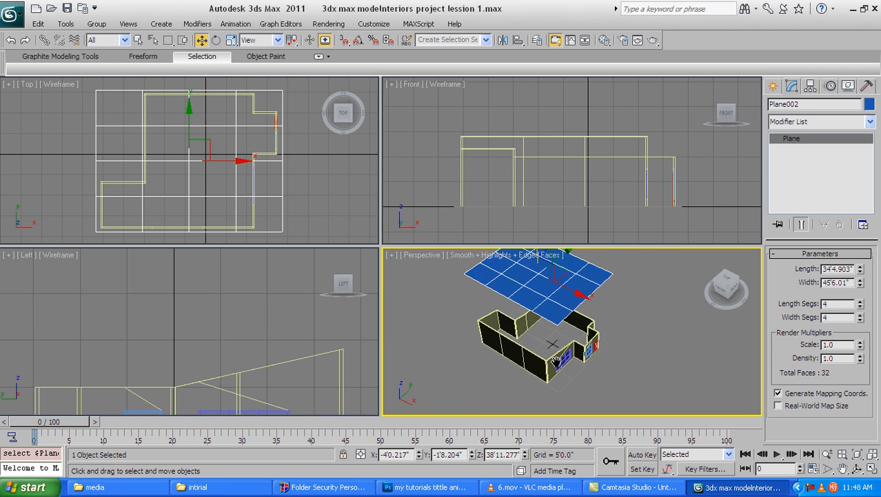
middle_click_drag(596, 339, 550, 327, "alt")
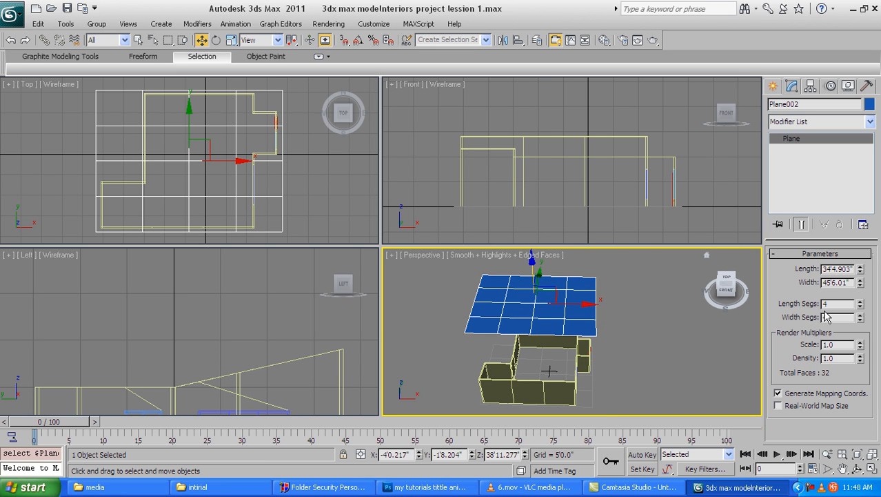
middle_click_drag(560, 324, 564, 336, "alt")
scroll(564, 337, "up", 2)
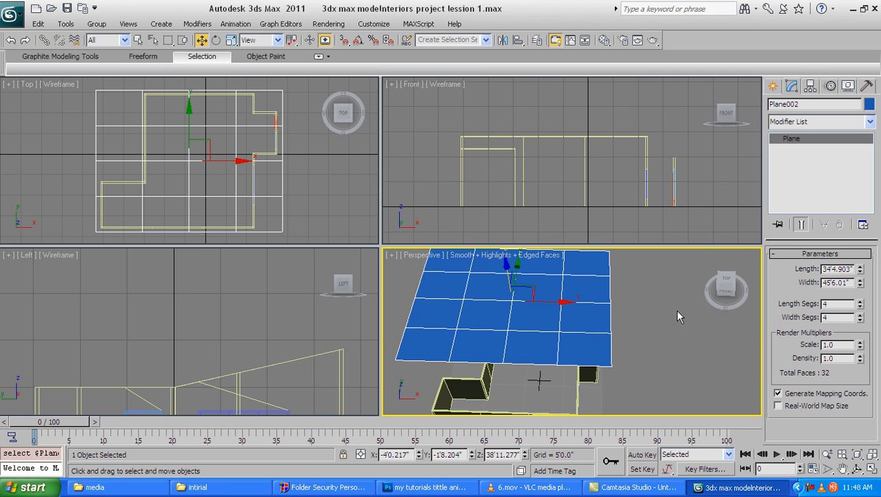
type("2")
key("Return")
mouse_move(530, 316)
middle_mouse_down()
mouse_move(527, 361)
mouse_move(548, 336)
middle_mouse_up()
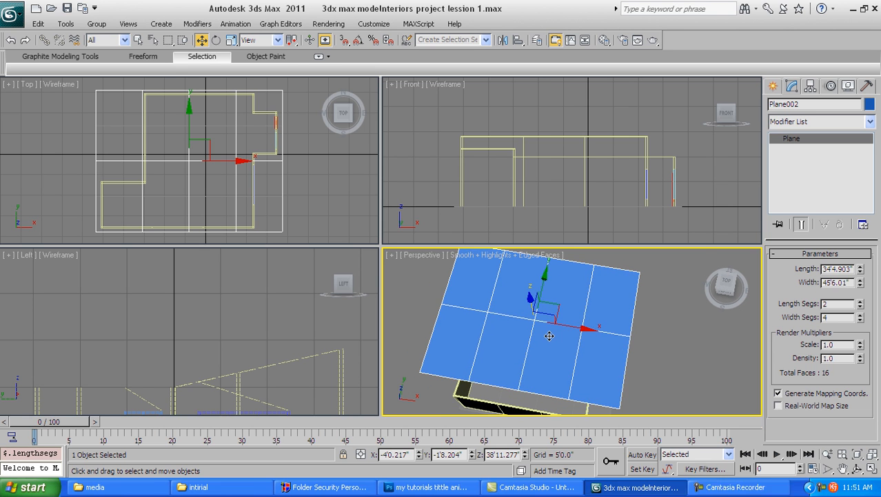
middle_click_drag(552, 306, 566, 314, "alt")
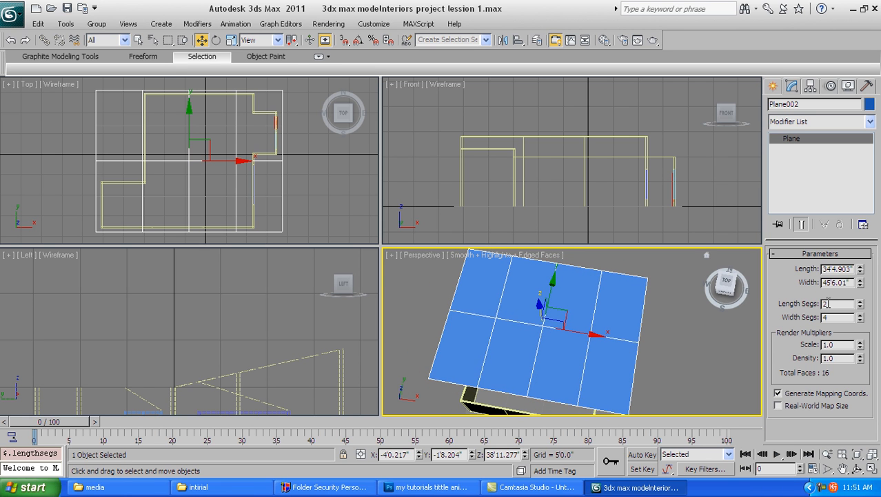
mouse_move(612, 327)
middle_mouse_down()
mouse_move(598, 302)
mouse_move(579, 321)
mouse_move(589, 320)
mouse_move(612, 289)
mouse_move(621, 311)
mouse_move(612, 309)
mouse_move(614, 336)
middle_mouse_up()
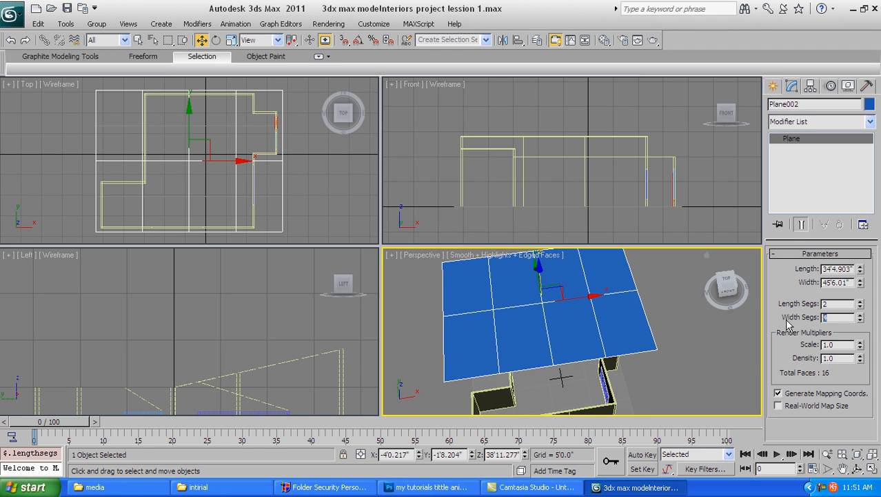
middle_click_drag(513, 309, 513, 331)
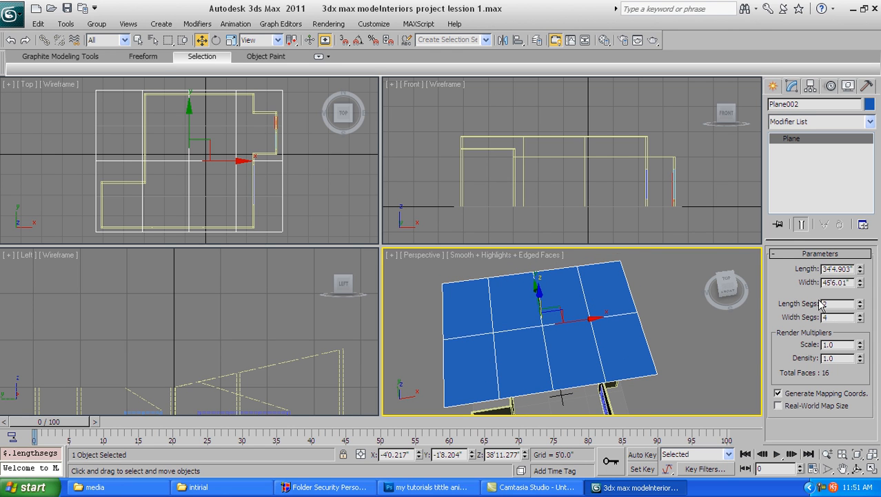
mouse_move(593, 325)
middle_mouse_down()
mouse_move(560, 338)
mouse_move(586, 321)
middle_mouse_up()
middle_click_drag(591, 375, 603, 330)
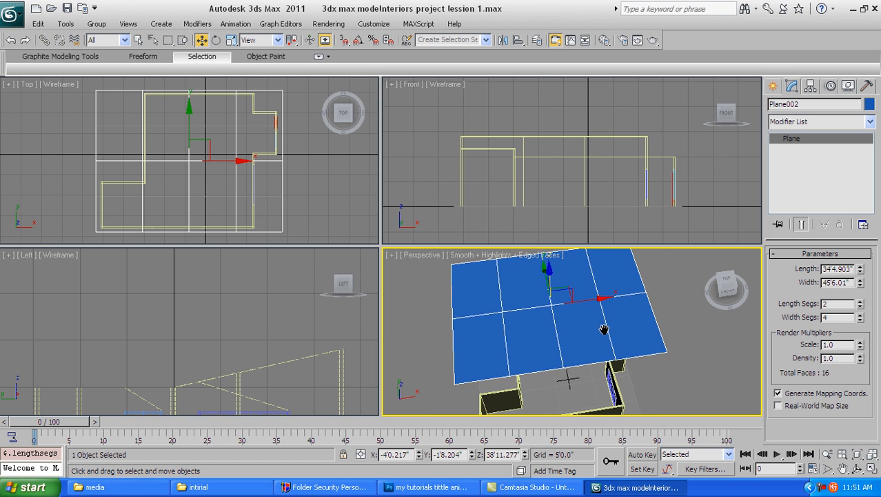
In a maximized Front view, lower the blue plane onto the top of the highest walls, at a Z height of about 14'0.6".
right_click(574, 180)
scroll(558, 141, "down", 3)
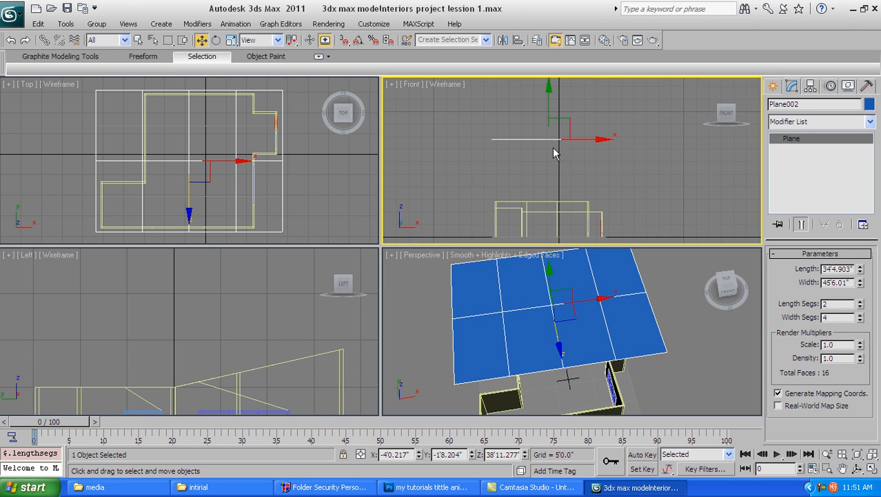
middle_click_drag(557, 153, 549, 154)
middle_click_drag(544, 158, 517, 159)
key("alt+w")
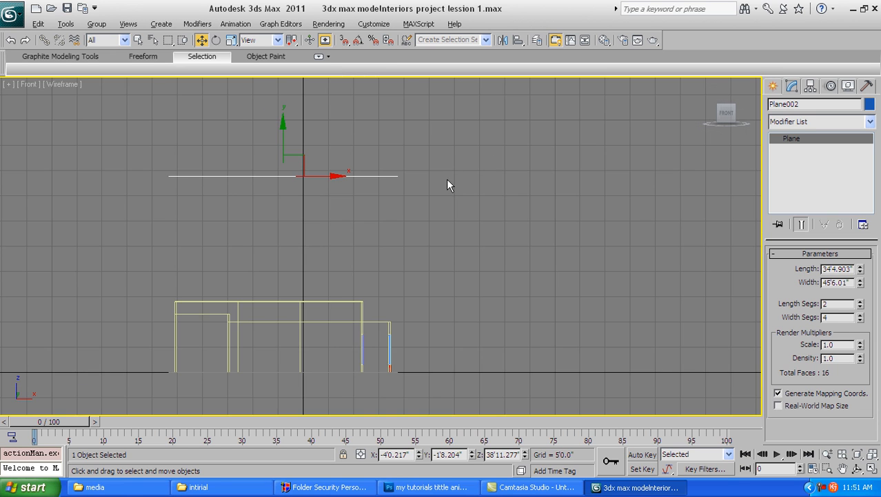
middle_click_drag(447, 183, 510, 171)
left_click_drag(352, 137, 351, 257)
scroll(349, 302, "up", 4)
middle_click_drag(353, 272, 349, 248)
scroll(350, 242, "up", 6)
left_click_drag(374, 146, 377, 183)
scroll(390, 207, "down", 3)
Examine from the Top view how the plane's segment lines sit over the wall outline, comparing shaded and wireframe display.
middle_click_drag(436, 251, 448, 286, "alt")
key("t")
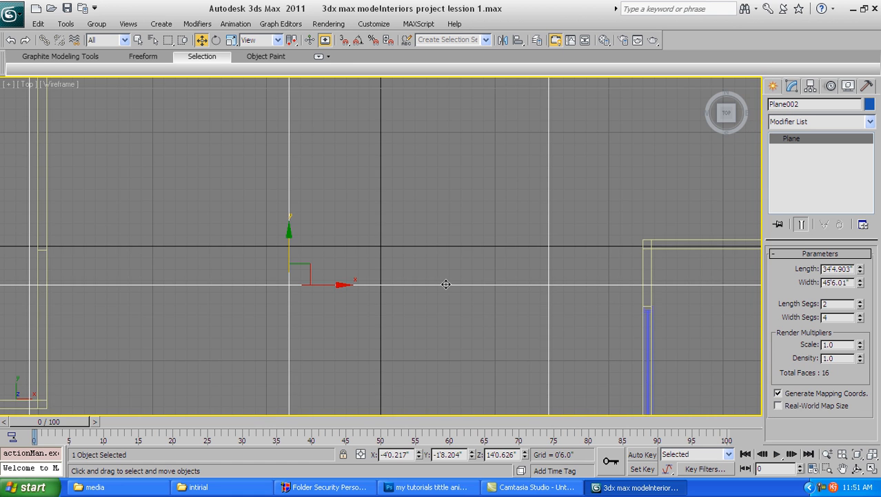
key("z")
scroll(462, 258, "down", 3)
scroll(462, 258, "up", 3)
middle_click_drag(462, 258, 459, 245)
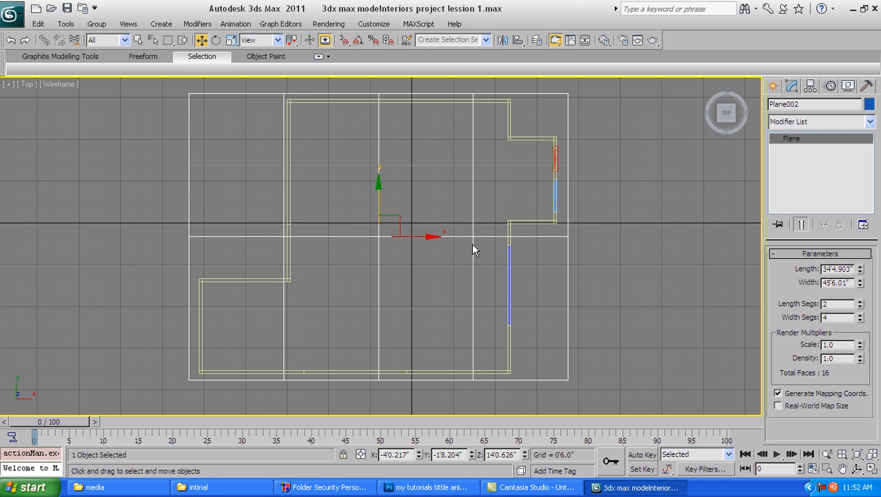
scroll(484, 241, "up", 3)
scroll(466, 263, "down", 3)
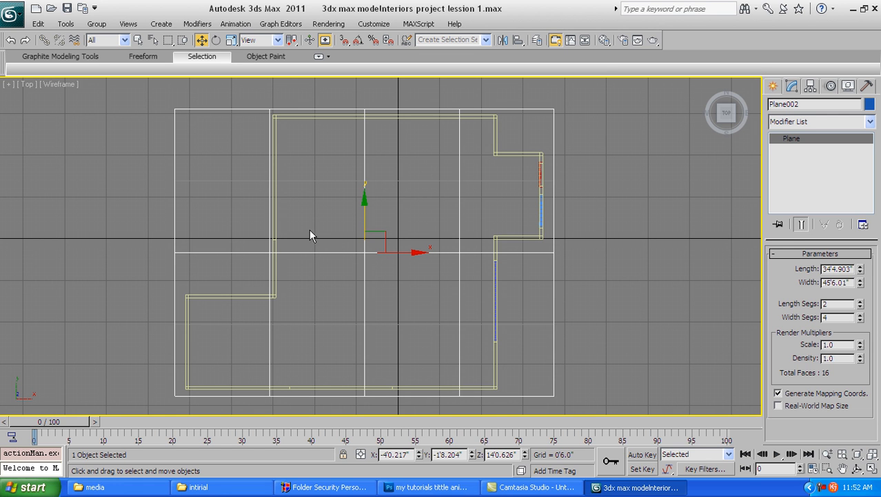
middle_click_drag(364, 254, 384, 266)
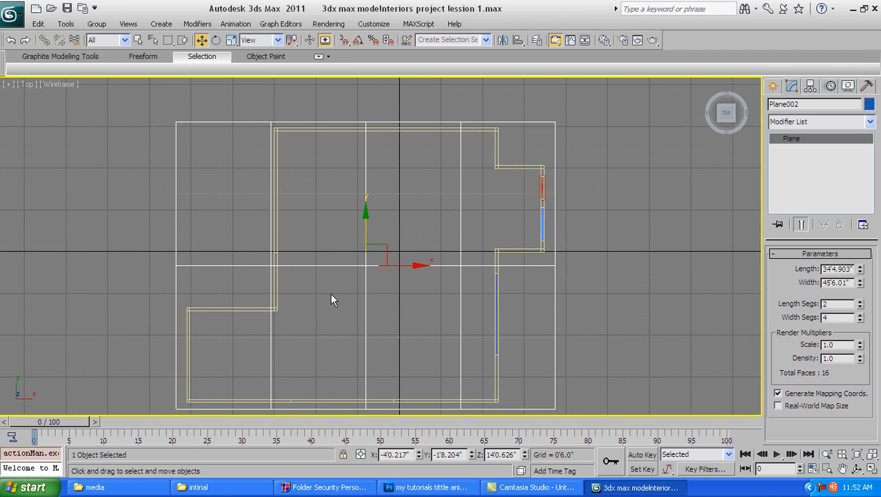
scroll(483, 262, "up", 2)
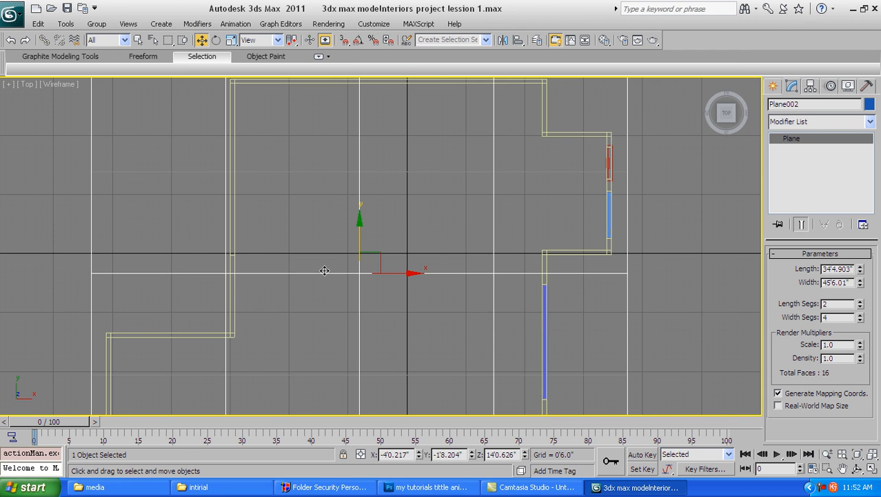
scroll(323, 270, "down", 2)
middle_click_drag(438, 244, 418, 248)
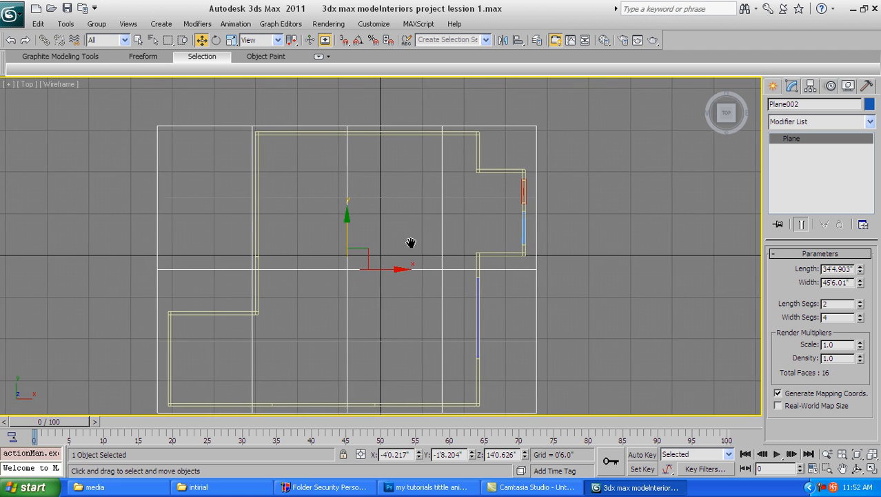
key("F3")
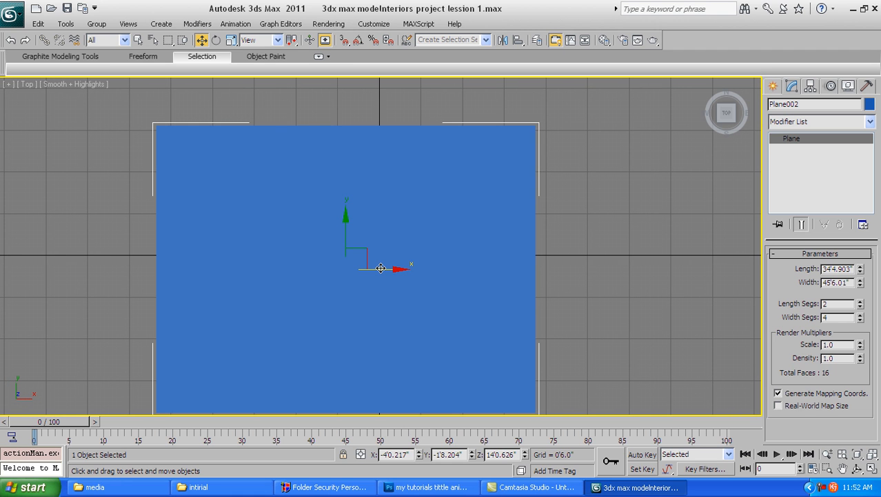
key("F4")
key("F3")
middle_click_drag(447, 260, 460, 259)
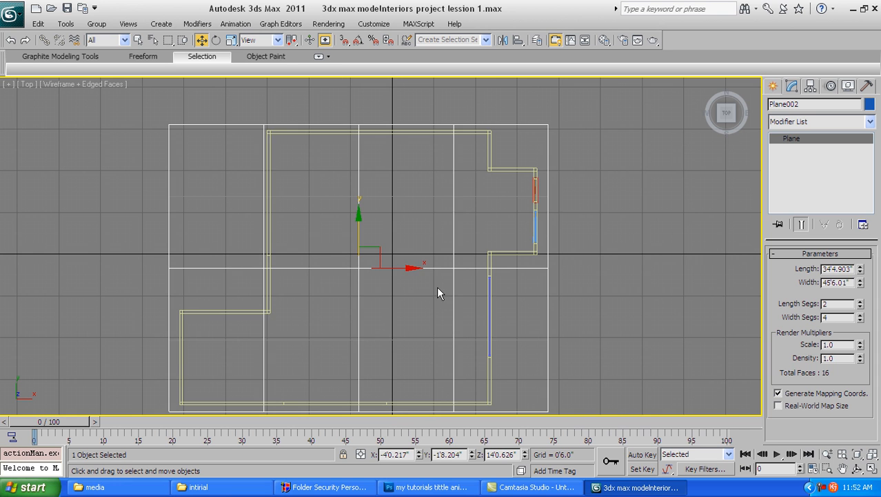
scroll(439, 290, "up", 2)
middle_click_drag(467, 279, 462, 285)
Convert the blue plane to an Editable Poly and enter its Vertex level.
right_click(786, 141)
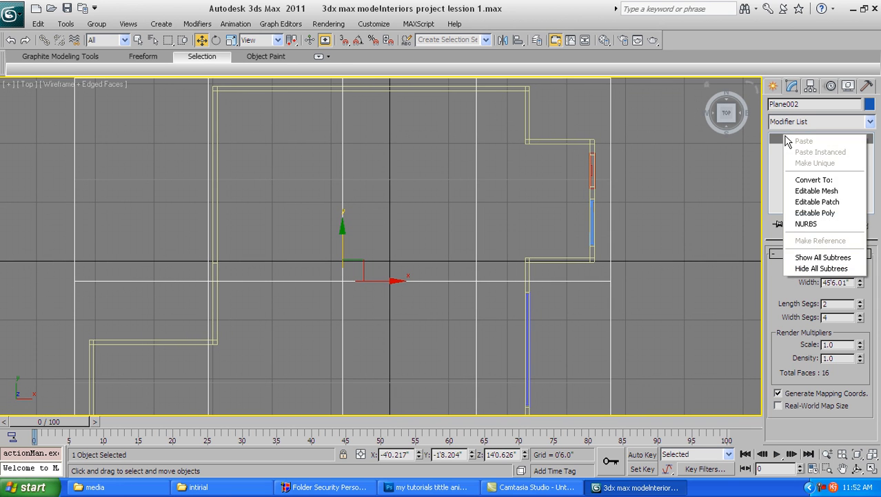
left_click(826, 216)
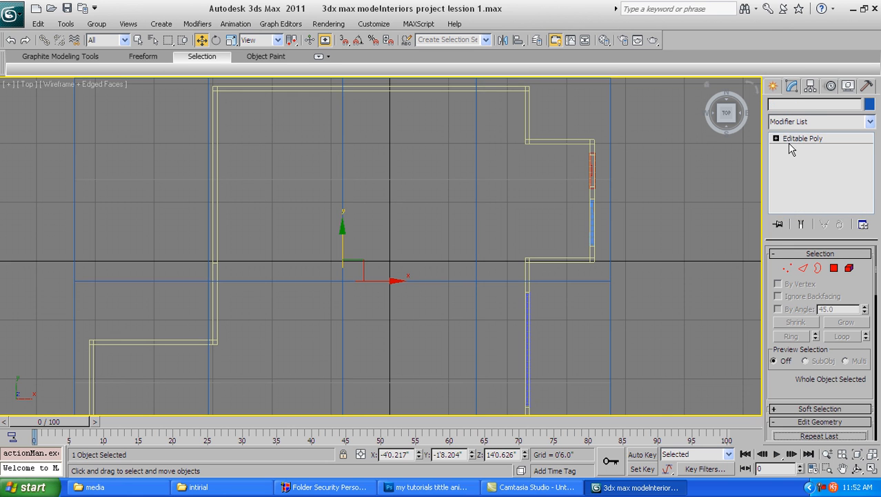
left_click(776, 138)
key("1")
Select the plane's middle row of vertices and move it along Y to about -0'2", aligning it with the joint in the long side wall.
left_click_drag(653, 254, 50, 302)
middle_click_drag(262, 293, 485, 285)
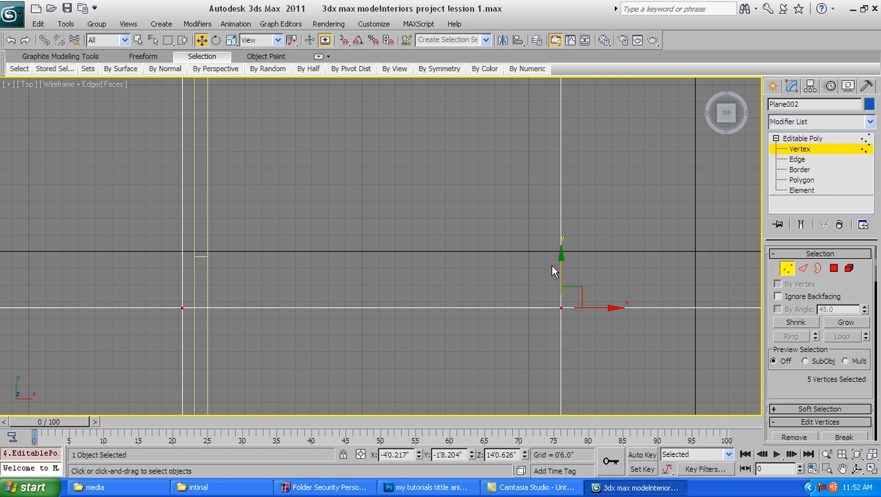
left_click_drag(561, 261, 548, 211)
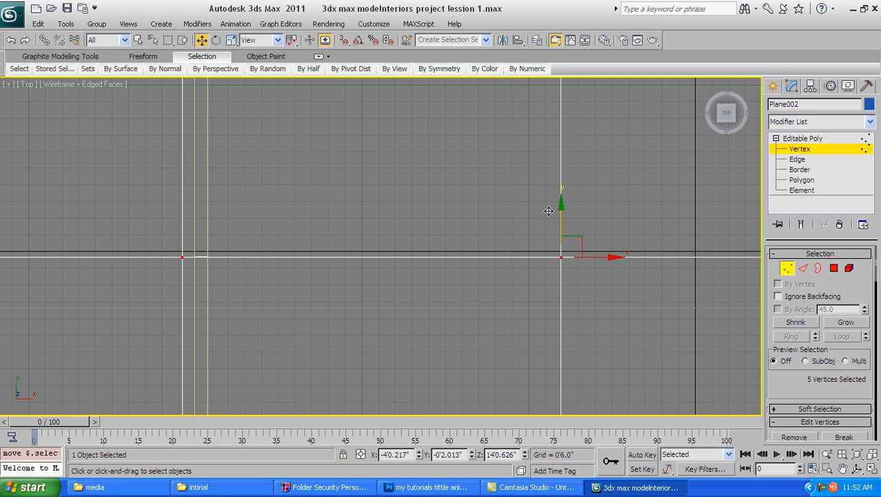
scroll(512, 232, "up", 2)
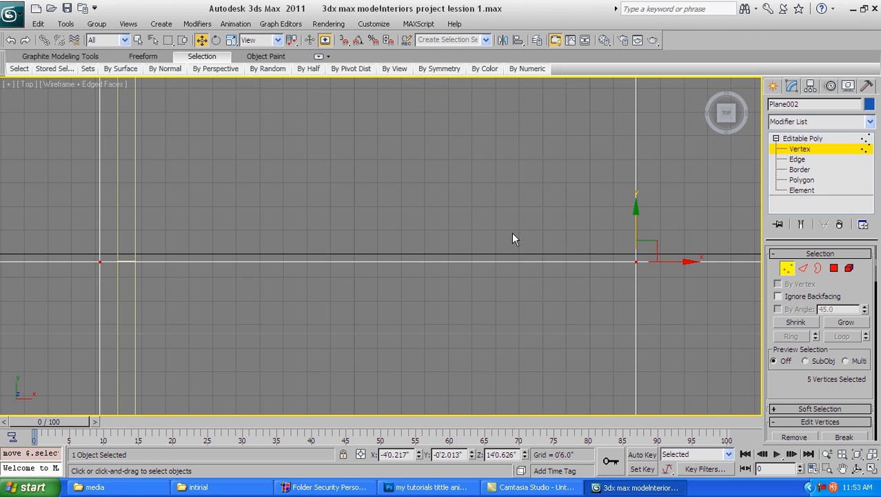
left_click_drag(635, 221, 630, 221)
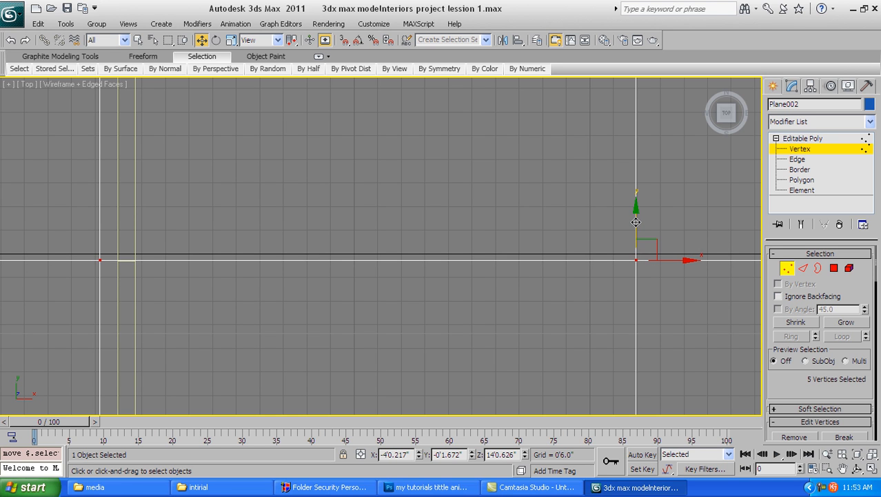
mouse_move(634, 221)
left_mouse_down()
mouse_move(632, 210)
mouse_move(631, 218)
left_mouse_up()
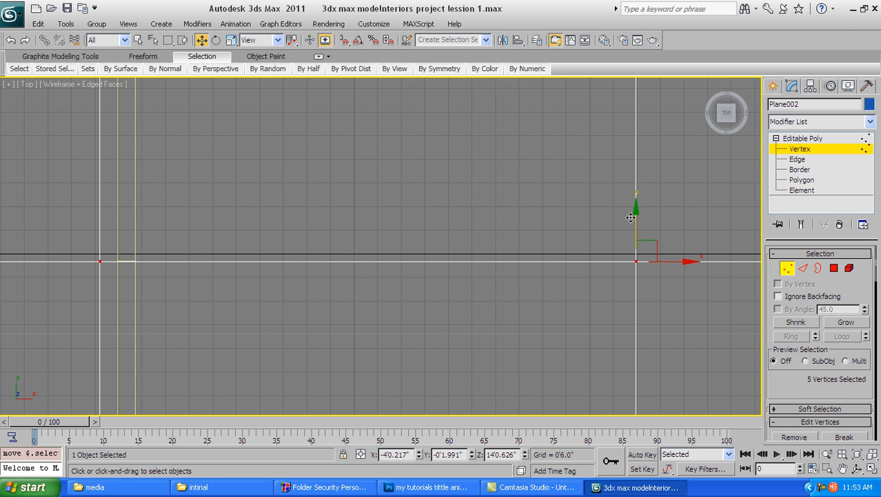
middle_click_drag(625, 221, 692, 224)
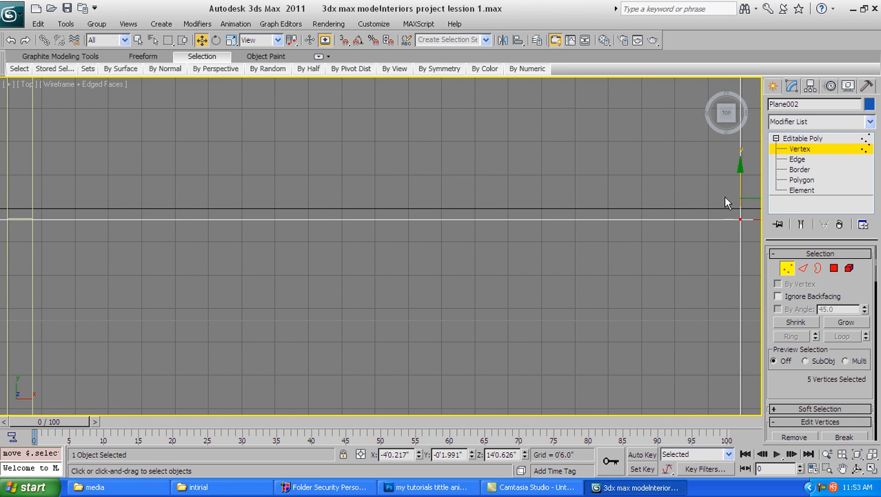
mouse_move(741, 180)
left_mouse_down()
mouse_move(742, 167)
mouse_move(744, 183)
mouse_move(743, 176)
left_mouse_up()
Select the plane's outer row of vertices over the highest wall and examine the flat plane against the sloping wall tops from the Left view.
scroll(616, 187, "down", 6)
middle_click_drag(506, 274, 421, 211)
left_click_drag(246, 286, 612, 316)
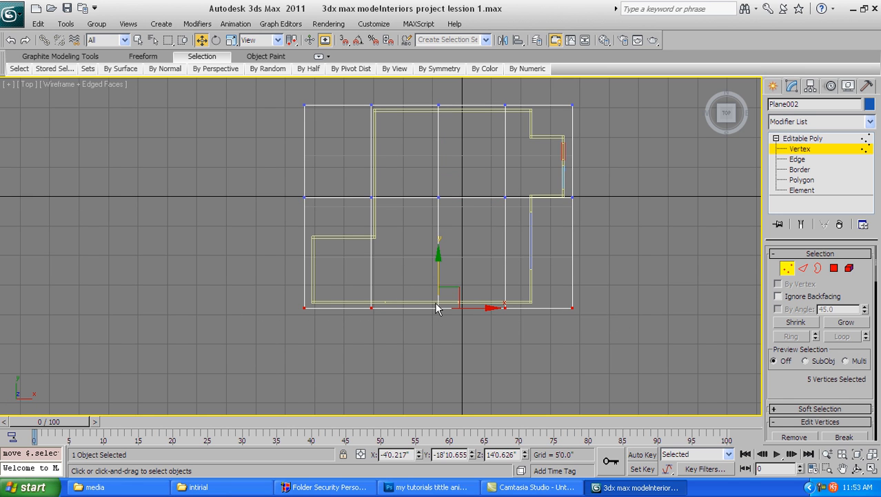
key("l")
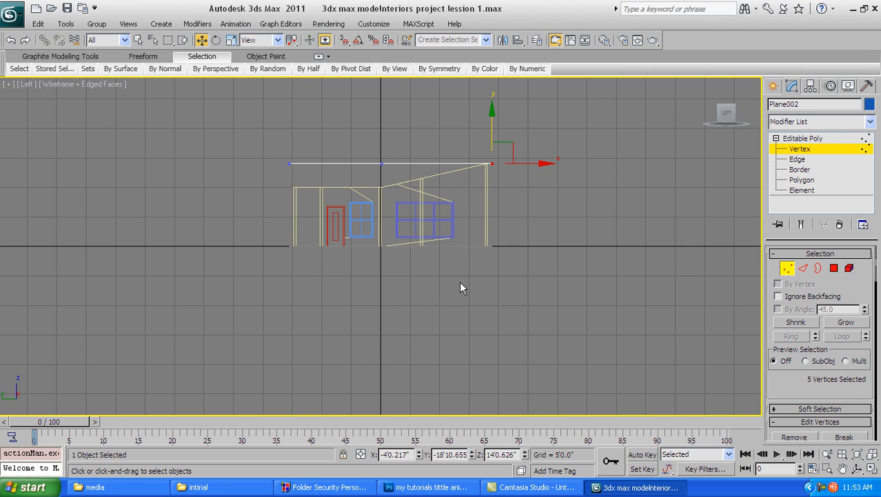
scroll(476, 235, "up", 6)
middle_click_drag(464, 233, 393, 223)
scroll(498, 185, "down", 3)
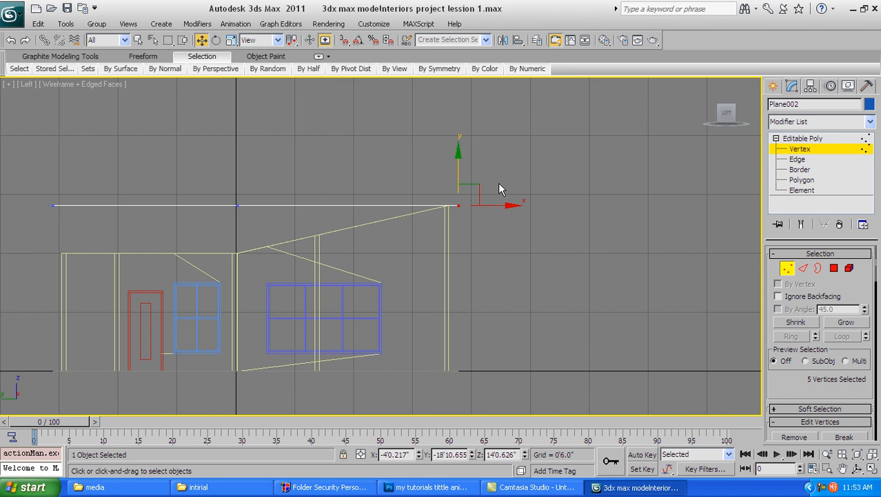
middle_click_drag(417, 197, 549, 180)
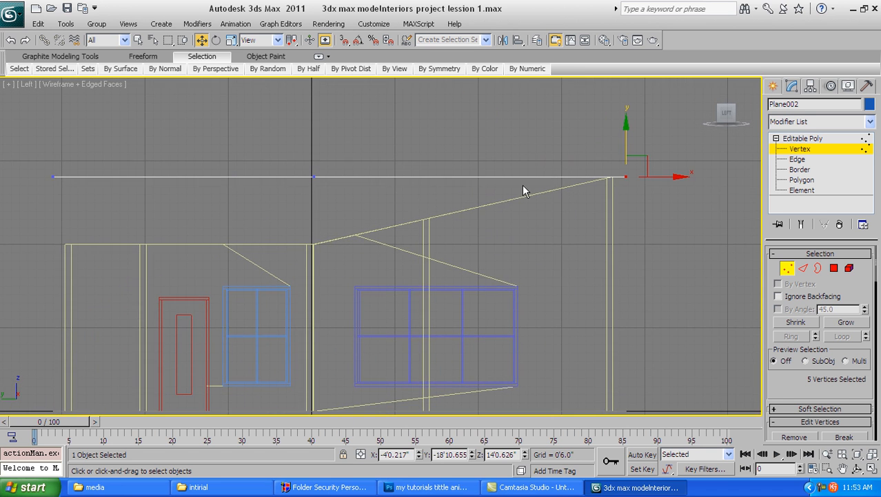
mouse_move(329, 200)
middle_mouse_down()
mouse_move(381, 187)
mouse_move(342, 189)
middle_mouse_up()
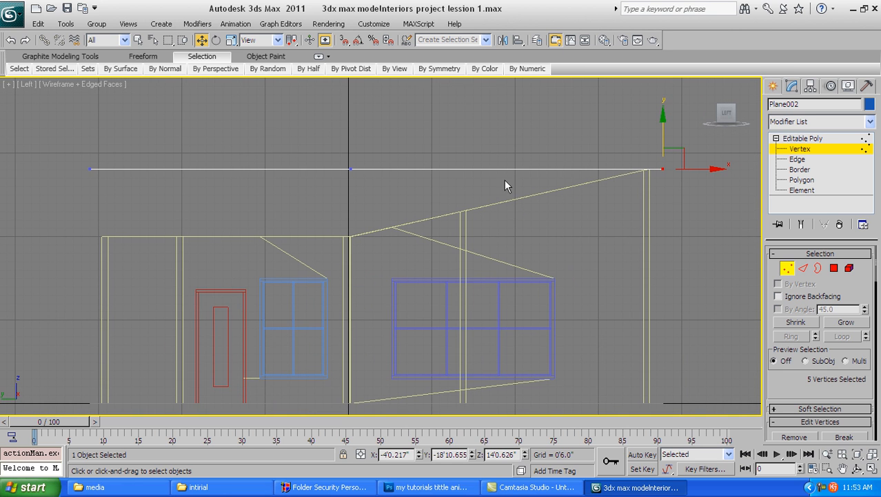
Leave the Vertex level and lower the whole plane onto the top of the low walls, at a Z height of about 9'11.9".
left_click(793, 142)
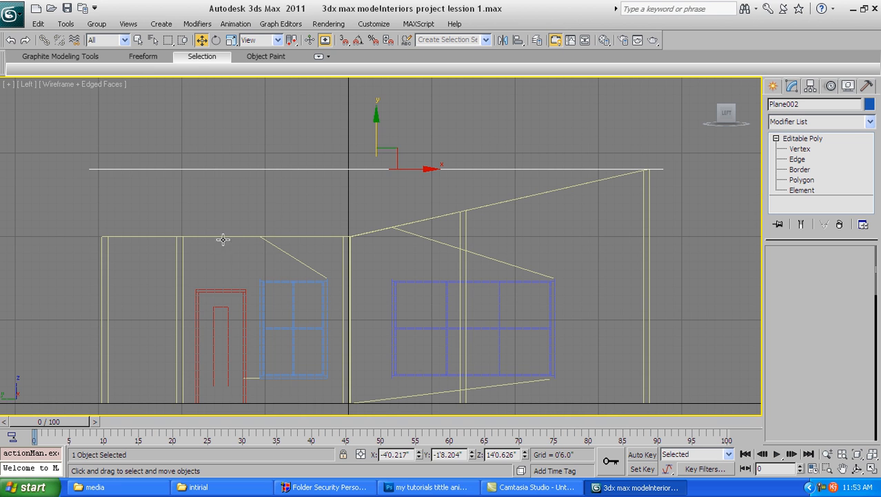
middle_click_drag(317, 233, 373, 212)
middle_click_drag(492, 195, 334, 220)
middle_click_drag(494, 181, 522, 183)
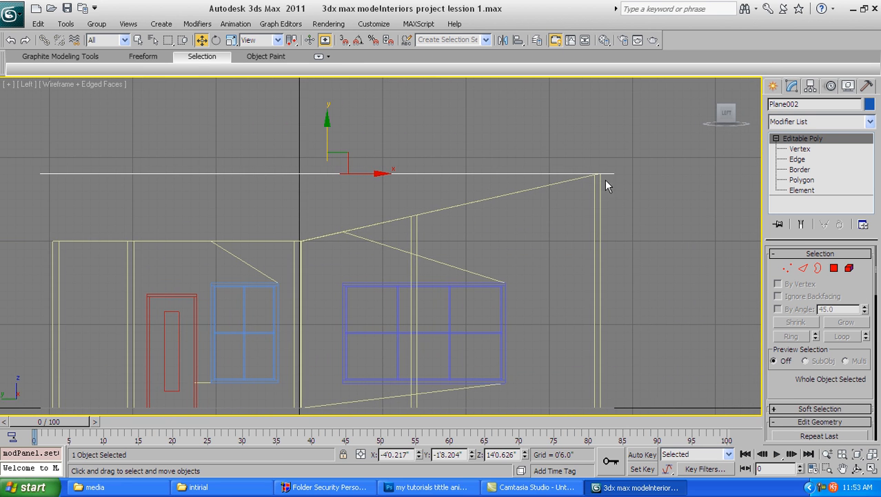
middle_click_drag(428, 173, 535, 145)
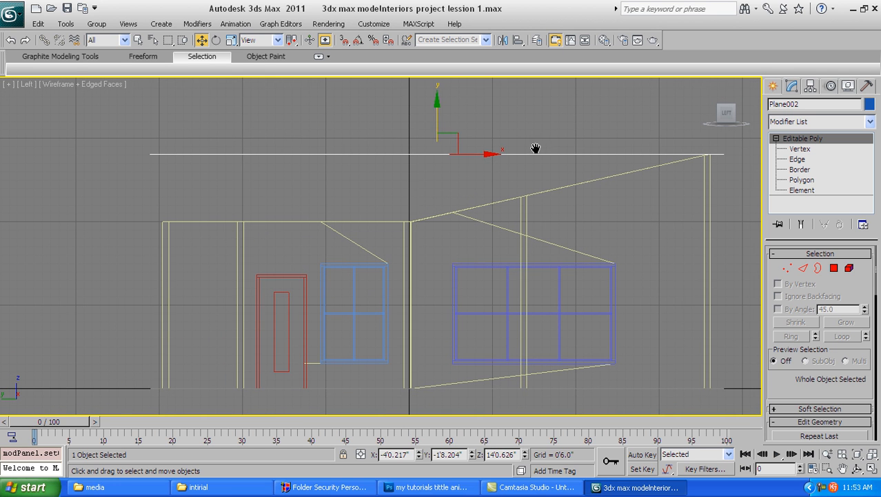
left_click_drag(436, 103, 437, 171)
scroll(433, 183, "up", 2)
scroll(457, 183, "up", 3)
middle_click_drag(456, 183, 407, 261)
mouse_move(512, 211)
left_mouse_down()
mouse_move(512, 201)
mouse_move(512, 214)
left_mouse_up()
scroll(332, 171, "down", 4)
scroll(332, 172, "down", 4)
left_click_drag(576, 243, 520, 289)
Select the plane's outer vertex row on the high-wall side and raise it to a Z of about 14'2.85", following the wall slope.
left_click(794, 149)
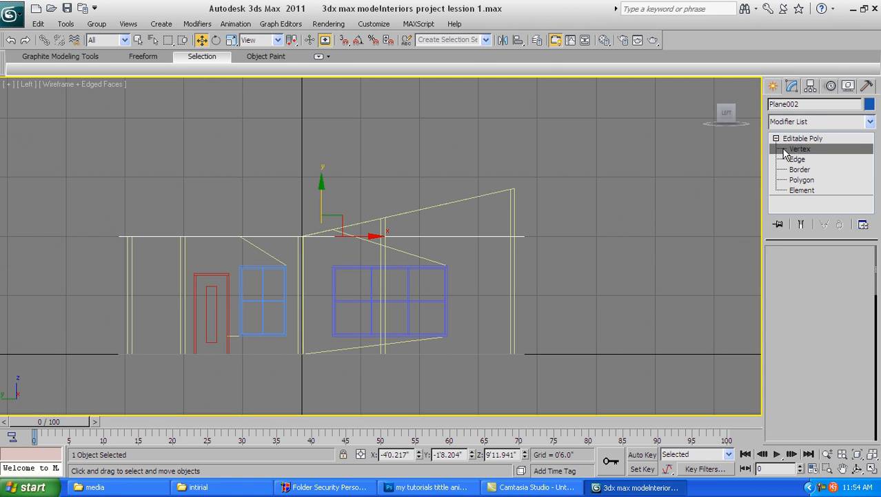
left_click_drag(627, 188, 520, 283)
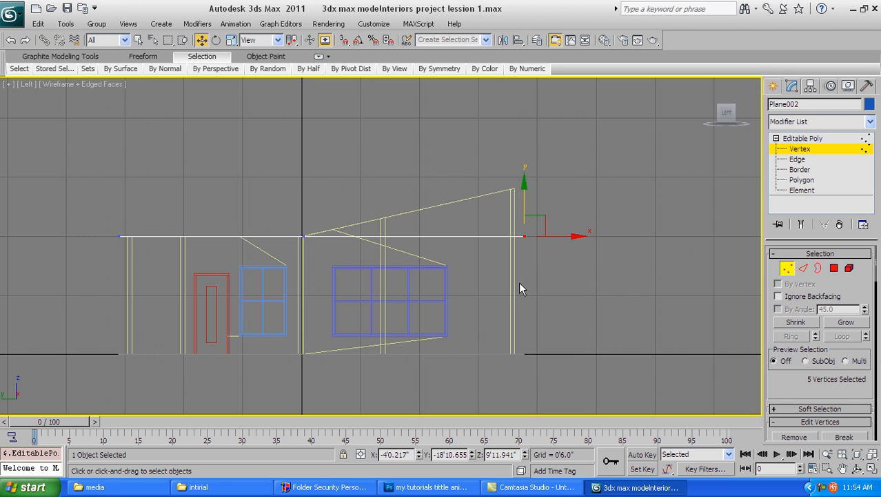
scroll(449, 252, "up", 4)
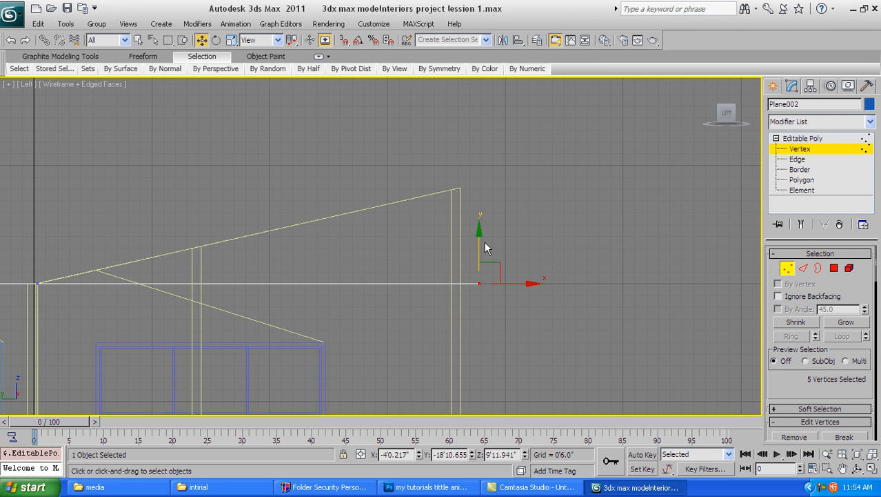
left_click_drag(478, 238, 479, 138)
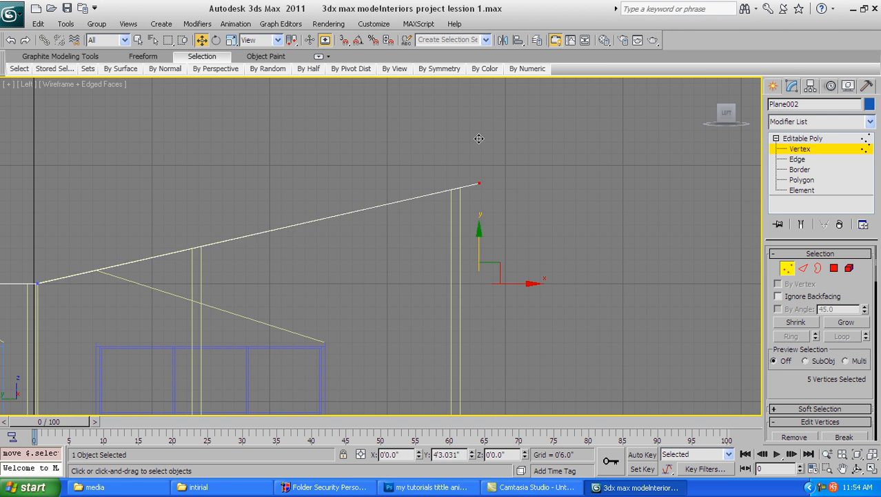
scroll(525, 163, "up", 5)
middle_click_drag(525, 163, 397, 283)
scroll(397, 283, "up", 5)
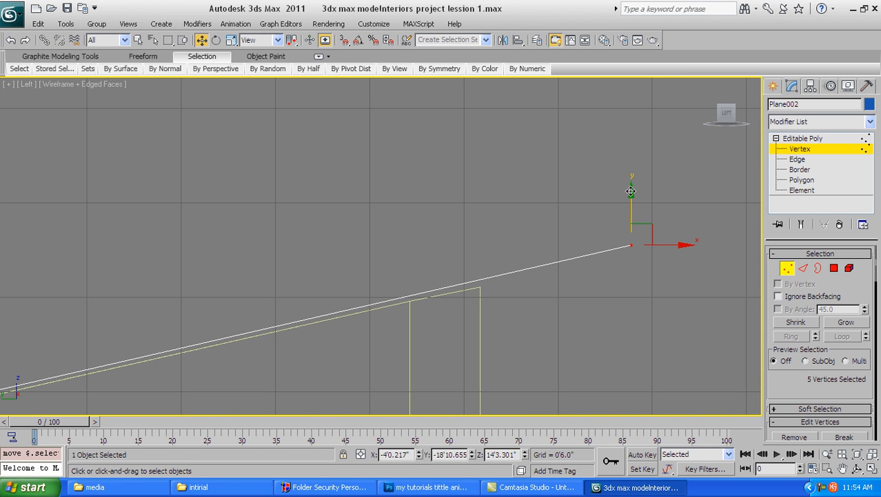
left_click_drag(631, 192, 633, 198)
scroll(583, 216, "down", 6)
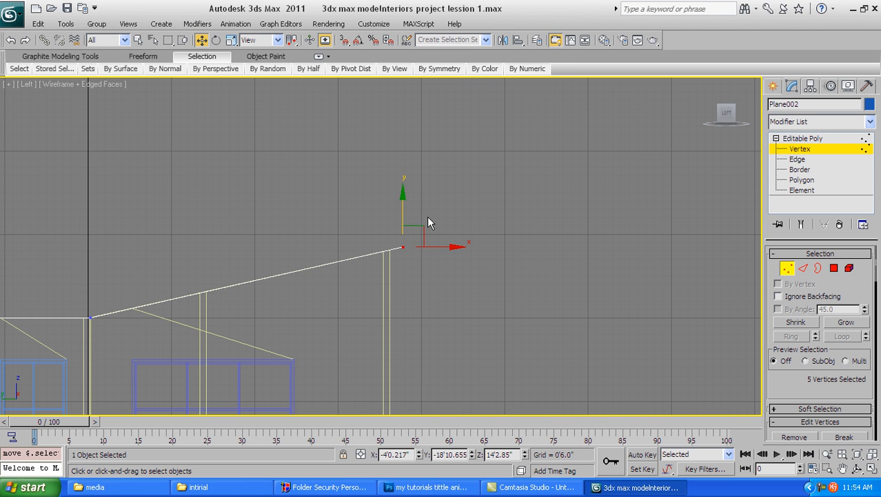
Leave the Vertex level and examine the bent ceiling plane over the walls in a shaded orthographic view, comparing it with and without edged faces.
left_click(813, 148)
mouse_move(499, 259)
middle_mouse_down("alt")
mouse_move(494, 276)
mouse_move(467, 298)
mouse_move(478, 295)
middle_mouse_up("alt")
key("F3")
scroll(500, 233, "down", 5)
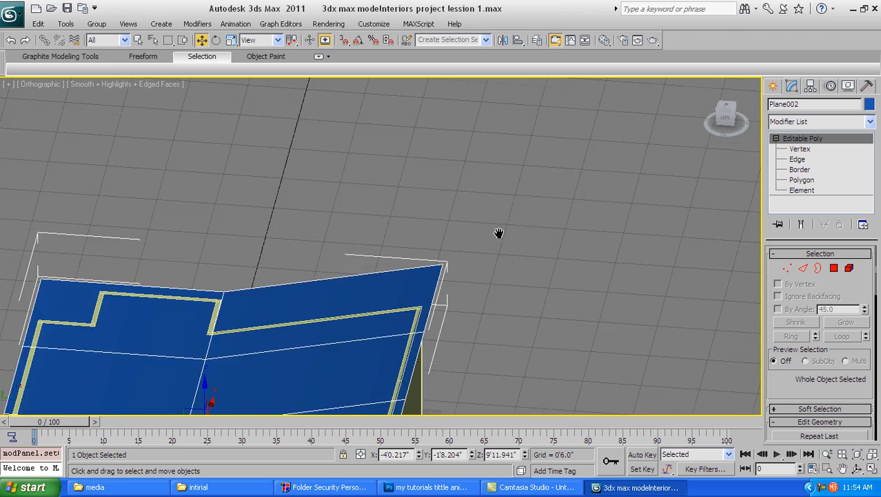
middle_click_drag(426, 311, 436, 274, "alt")
scroll(430, 278, "up", 4)
key("F4")
key("F4")
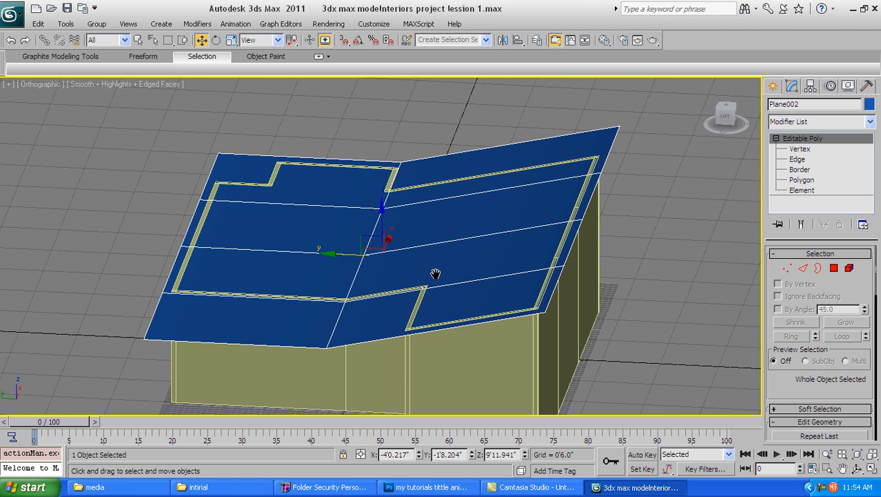
Inspect close up how the ceiling plane meets the wall tops along the building's long side and around the windows.
middle_click_drag(422, 290, 381, 323, "alt")
scroll(429, 248, "up", 4)
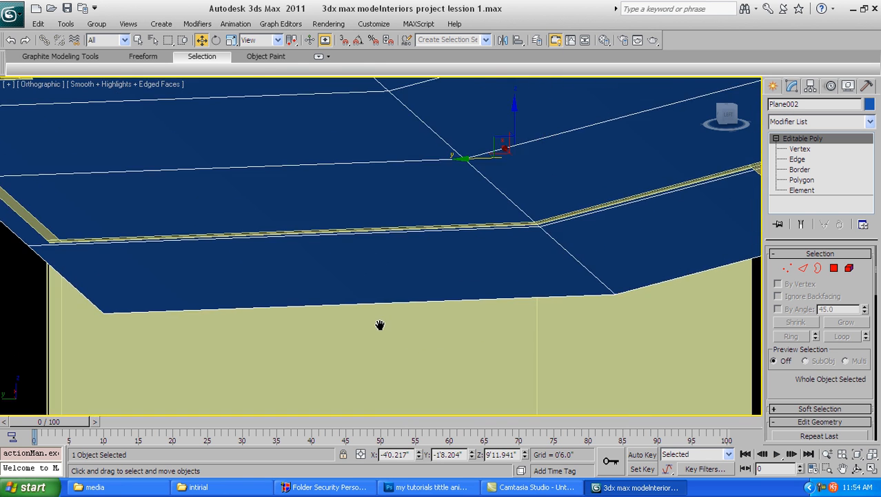
scroll(385, 322, "up", 3)
scroll(383, 305, "up", 4)
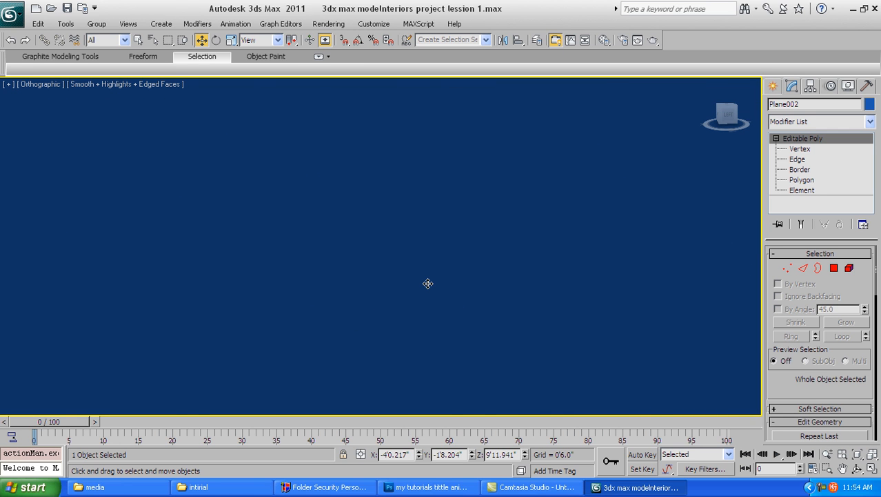
scroll(428, 283, "down", 5)
scroll(445, 276, "up", 4)
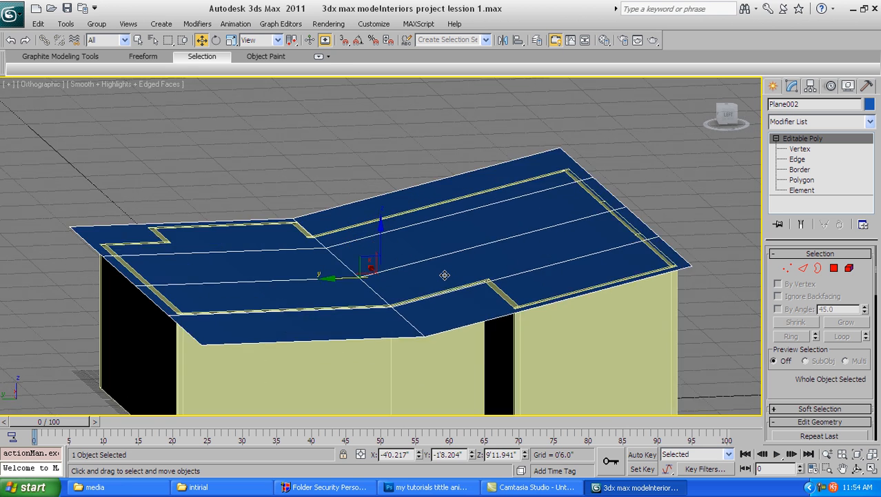
scroll(444, 275, "up", 4)
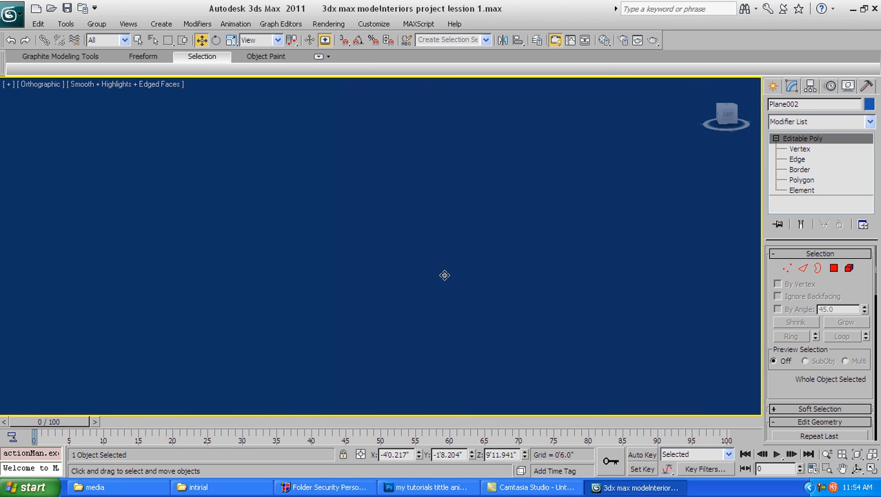
scroll(439, 286, "down", 5)
scroll(441, 297, "up", 5)
middle_click_drag(449, 322, 500, 307)
scroll(429, 319, "up", 3)
middle_click_drag(416, 321, 237, 272)
scroll(237, 273, "up", 5)
scroll(309, 228, "up", 3)
middle_click_drag(274, 236, 291, 244)
scroll(473, 281, "up", 10)
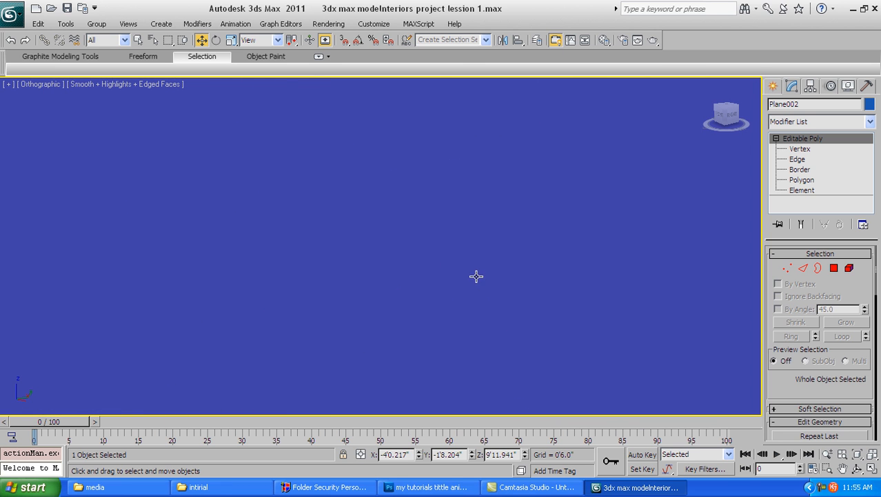
Check the fit of the bent ceiling plane on the whole house from the window side, the back and above.
scroll(453, 257, "down", 10)
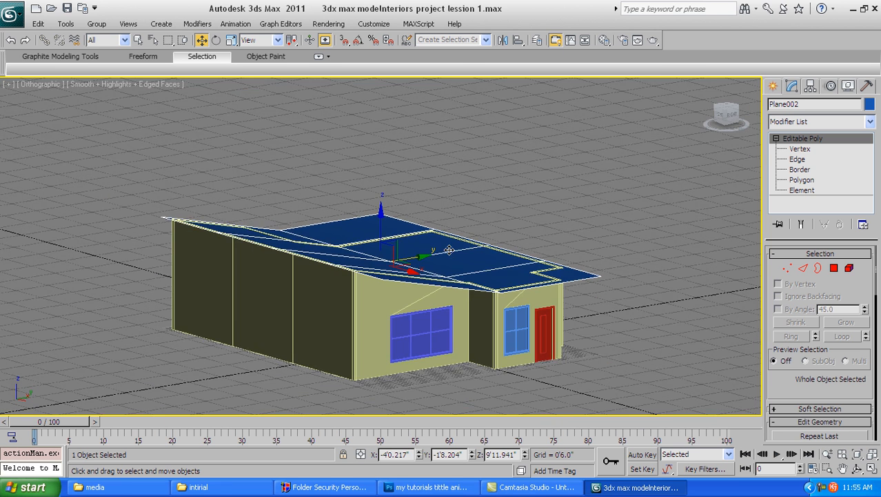
scroll(547, 304, "up", 3)
middle_click_drag(453, 258, 583, 290, "alt")
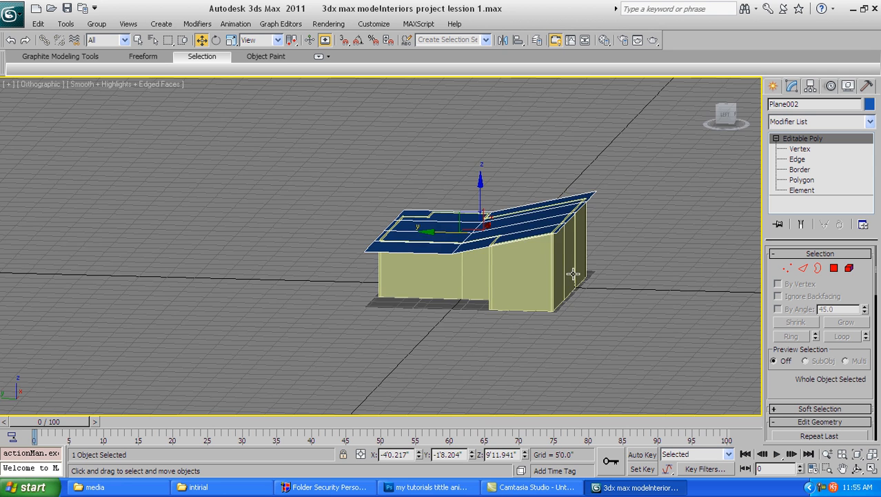
scroll(528, 299, "up", 8)
middle_click_drag(281, 187, 357, 209, "alt")
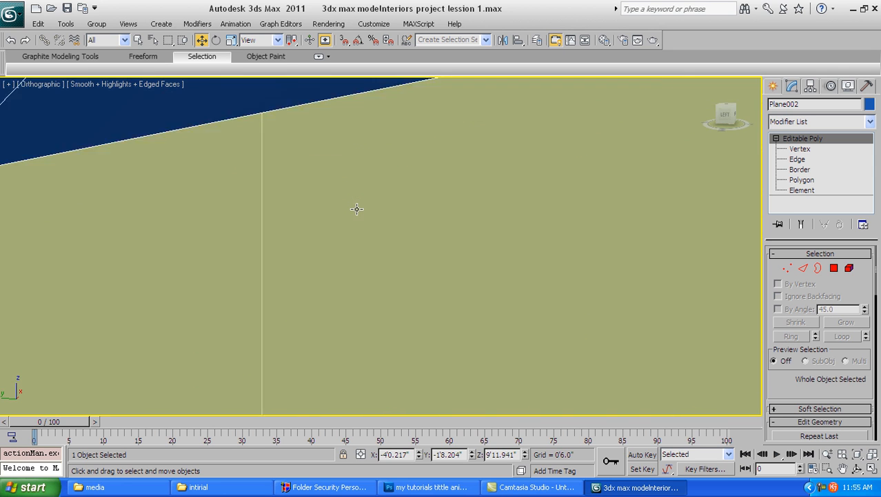
scroll(357, 208, "up", 3)
scroll(357, 212, "down", 6)
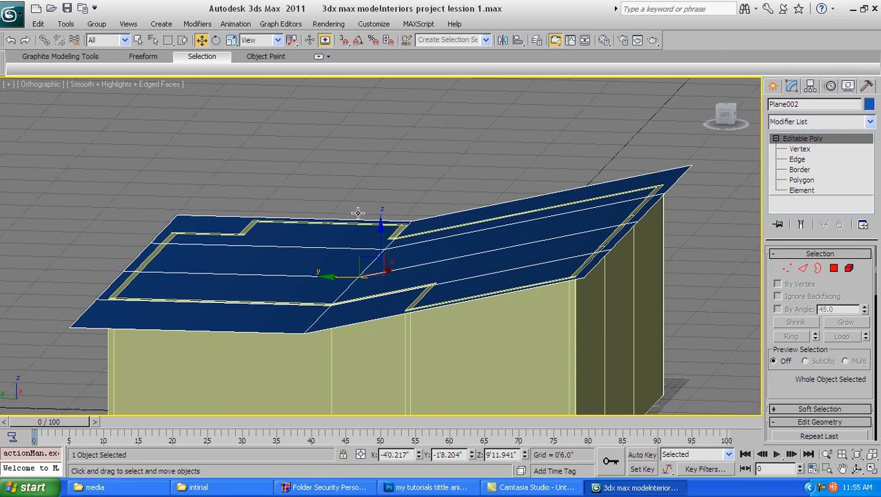
middle_click_drag(356, 207, 454, 277, "alt")
scroll(438, 287, "up", 2)
middle_click_drag(376, 242, 411, 257, "alt")
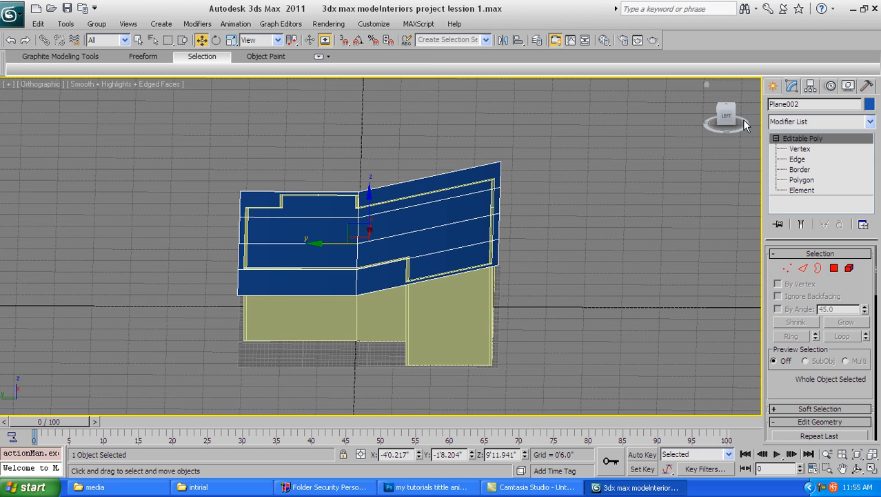
Create a Target camera in the Top view, from the main room's upper-left corner towards the wall at its lower right.
left_click(772, 86)
left_click(824, 108)
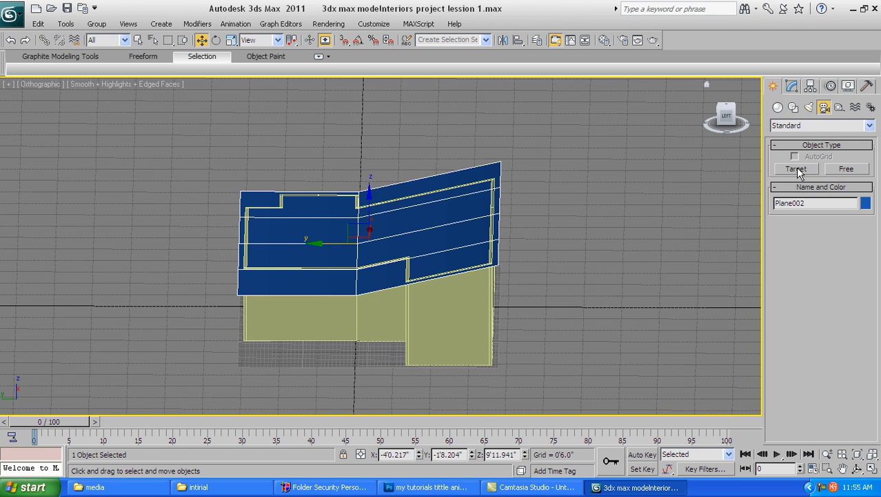
left_click(797, 169)
key("t")
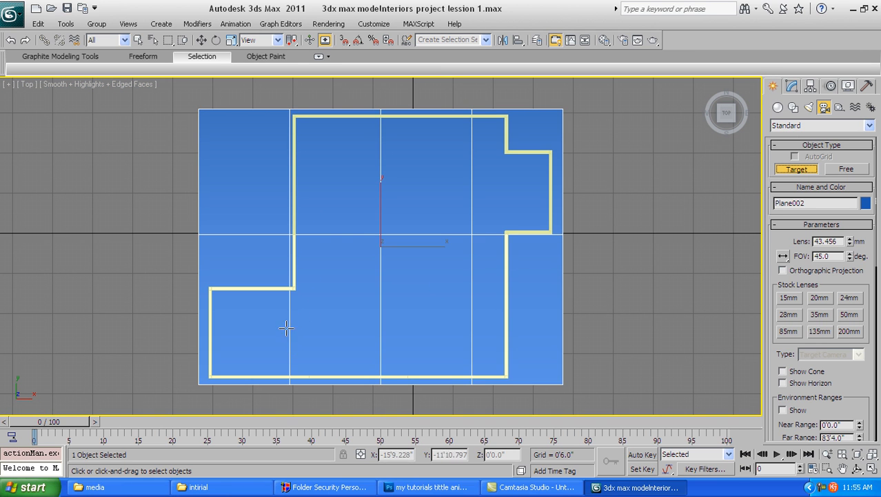
left_click_drag(313, 131, 481, 269)
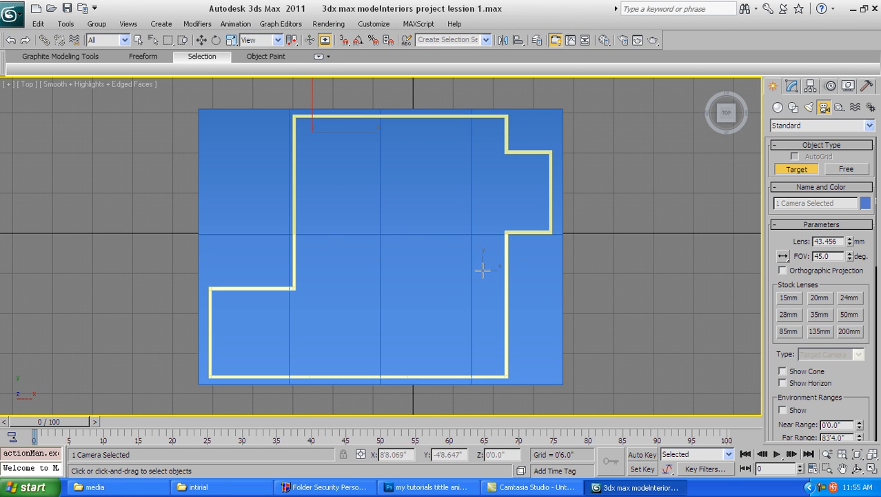
key("w")
Select Camera001 and Camera001.Target together and raise them along Z from the floor into the room's height.
middle_click_drag(370, 235, 494, 145, "alt")
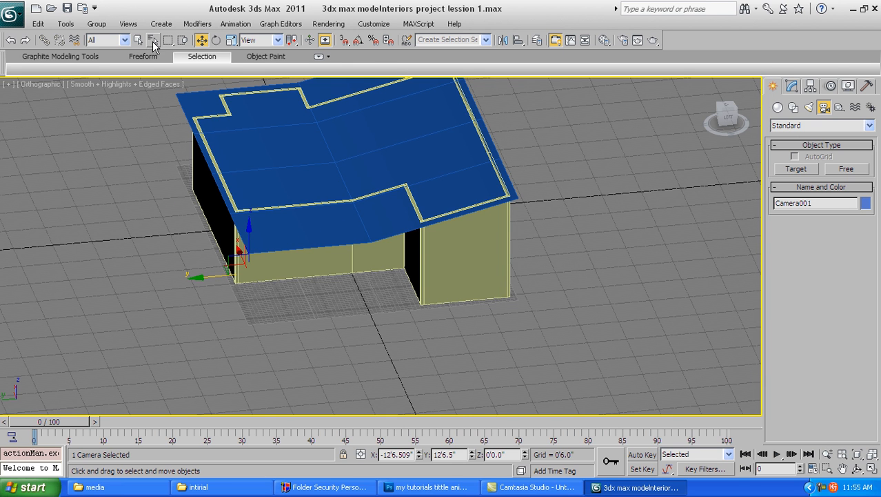
key("h")
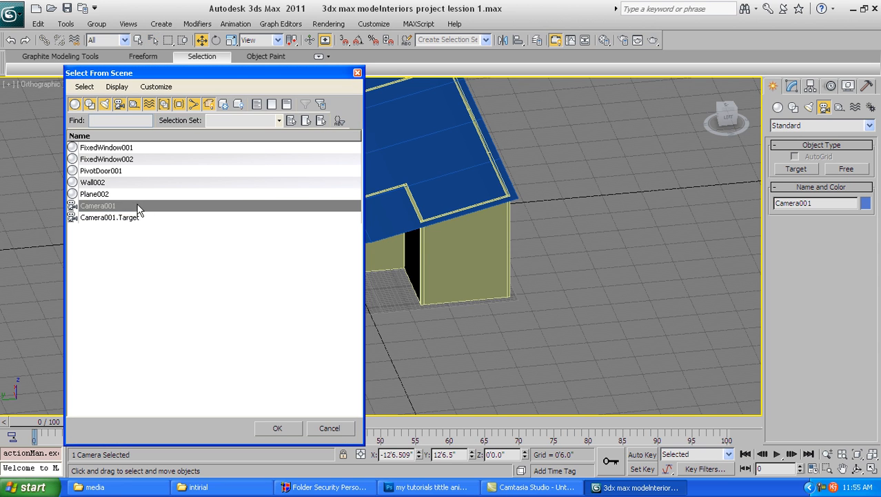
left_click(107, 218, "ctrl")
left_click(275, 427)
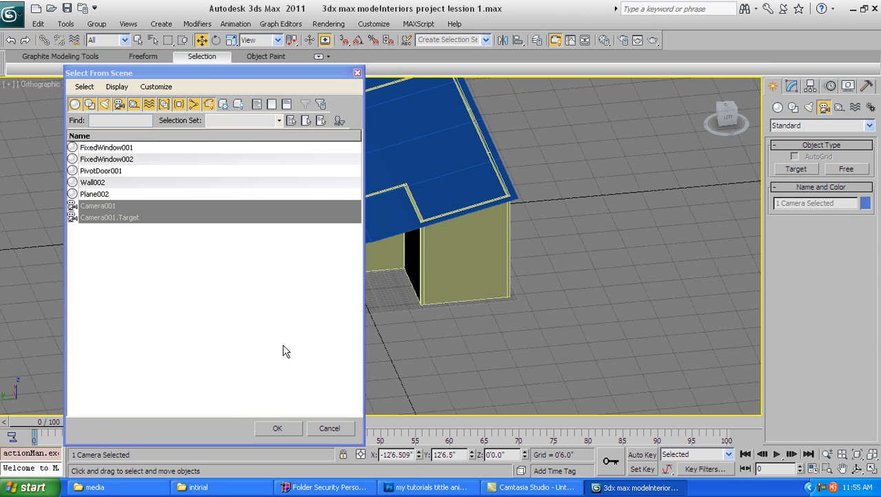
left_click_drag(294, 190, 294, 169)
Look through Camera001, then truck and orbit it to frame the large window and the ceiling above it.
key("c")
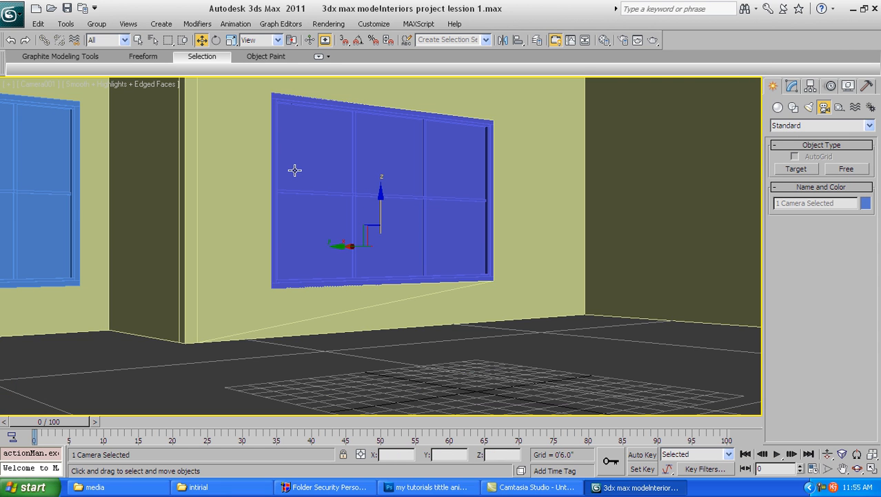
left_click(843, 469)
left_click_drag(561, 238, 158, 151)
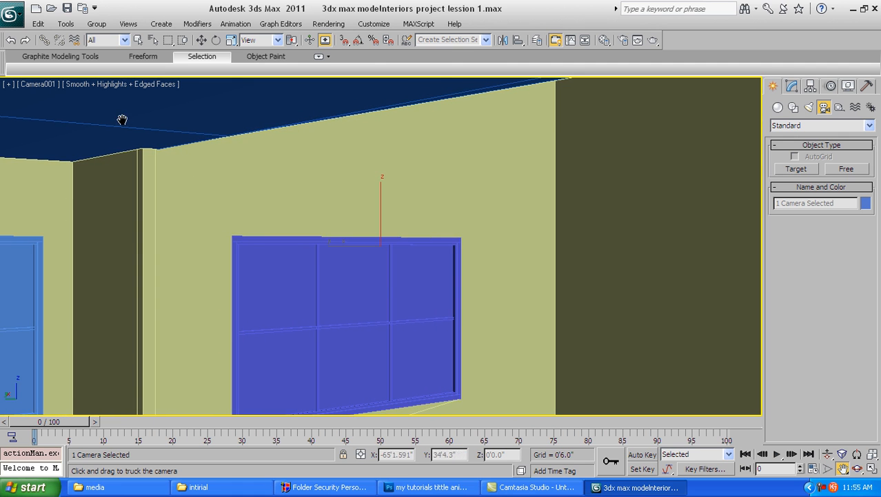
left_click(857, 468)
left_click_drag(725, 380, 637, 309)
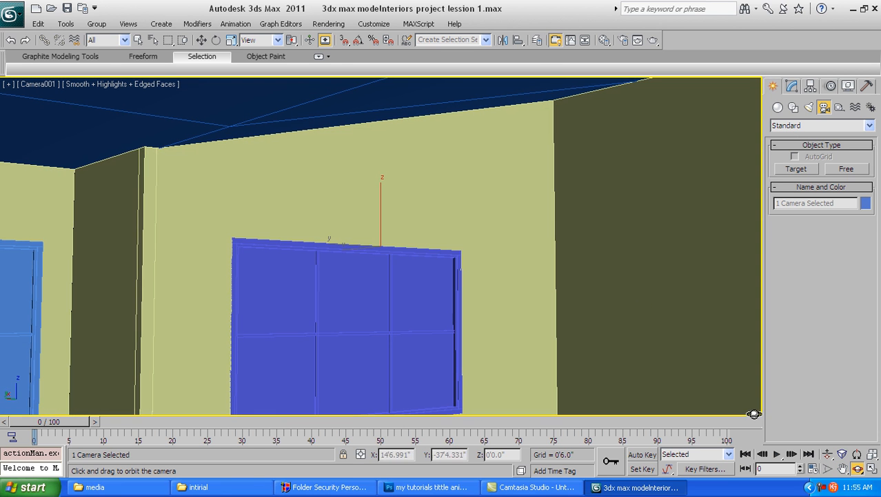
right_click(654, 347)
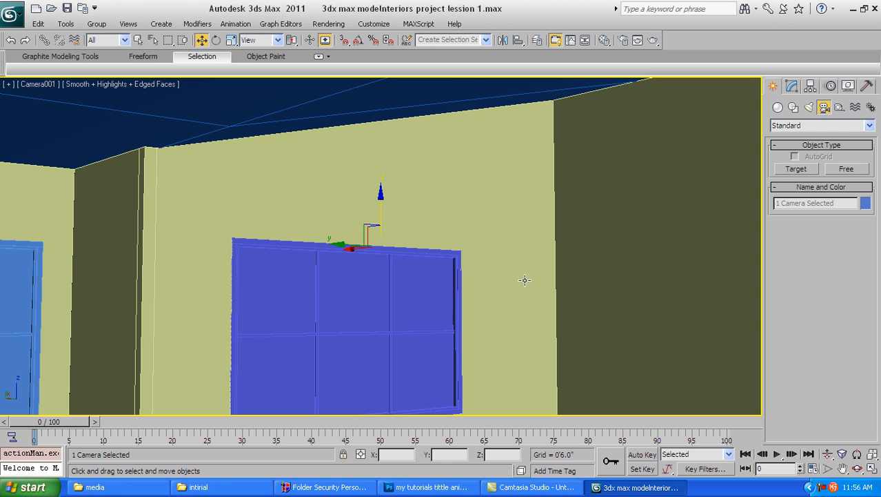
Return to the Perspective view and delete Camera001 together with its target.
key("p")
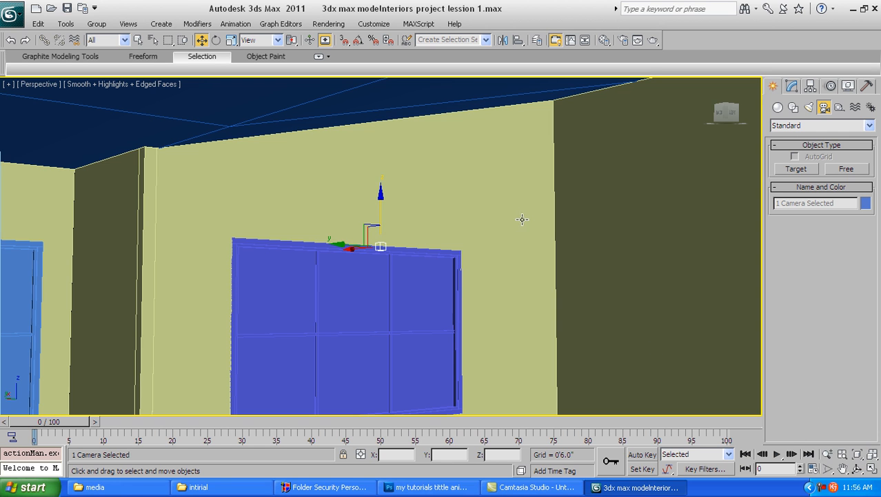
middle_click_drag(527, 218, 465, 200, "alt")
key("z")
key("shift+z")
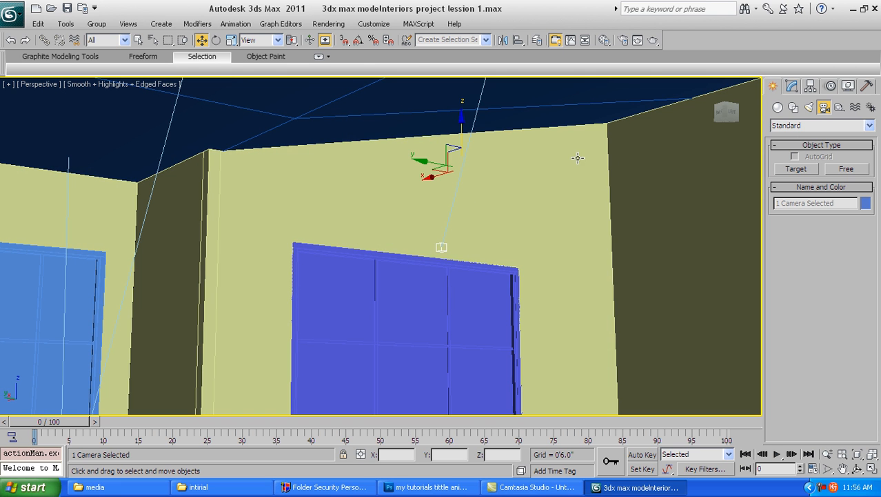
scroll(547, 168, "down", 10)
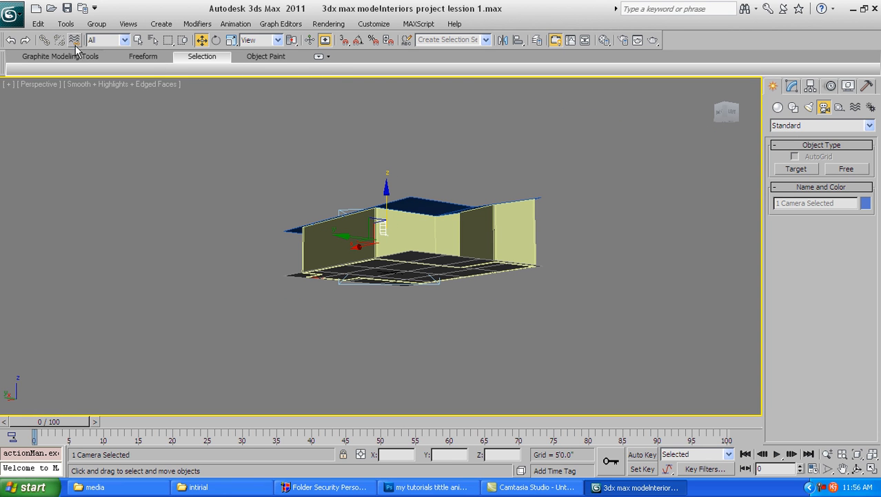
left_click(152, 41)
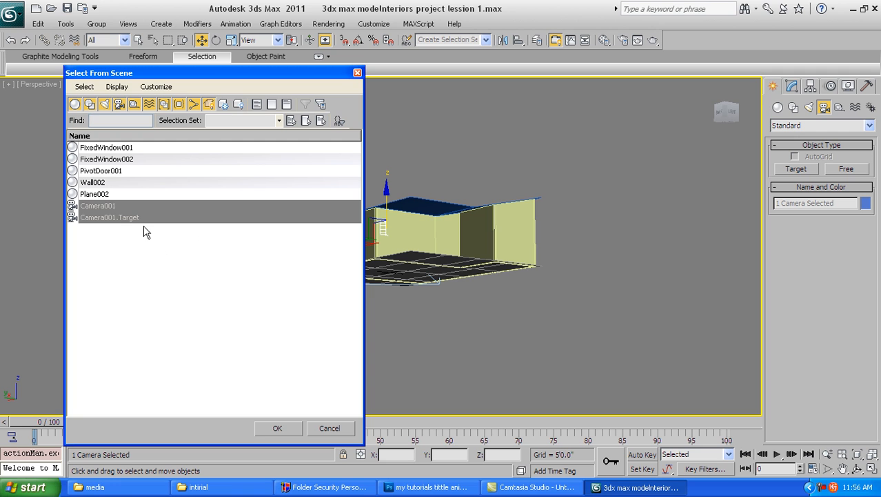
left_click(262, 428)
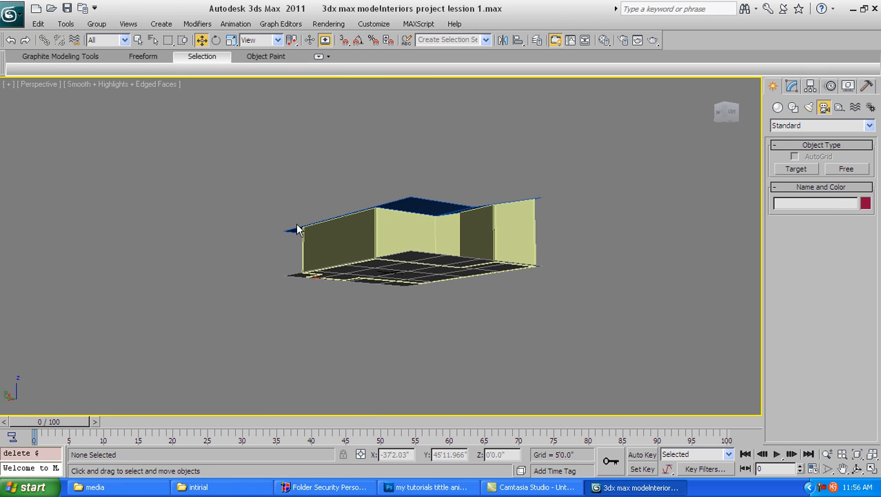
Select the ceiling plane and move it to a new layer named "ceiling layer".
middle_click_drag(451, 291, 444, 318, "alt")
scroll(407, 262, "up", 2)
scroll(407, 247, "up", 2)
left_click(359, 239)
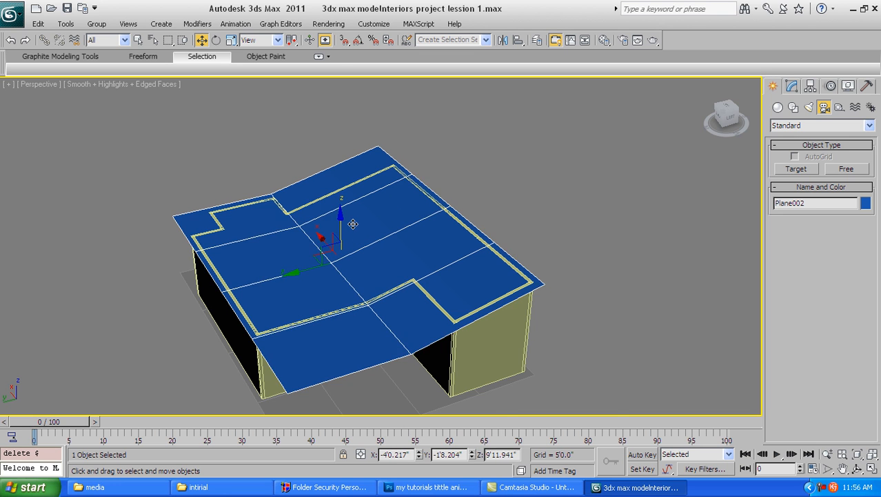
scroll(353, 223, "up", 2)
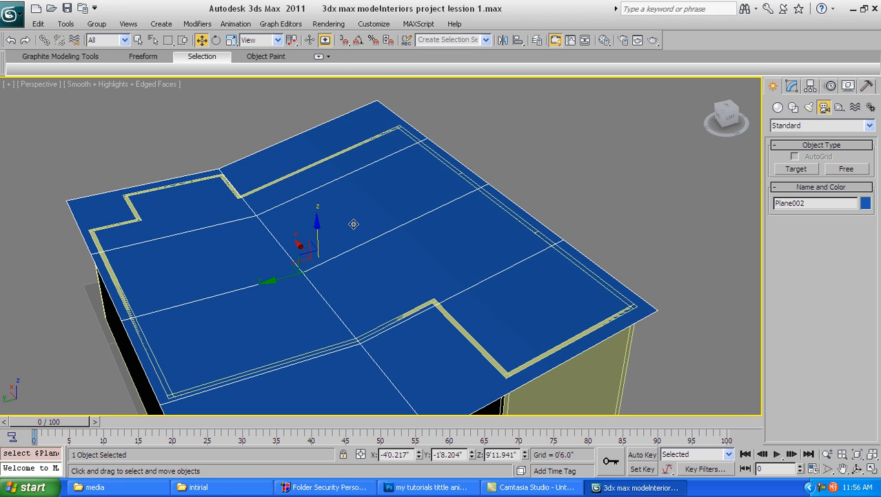
right_click(698, 43)
left_click(732, 119)
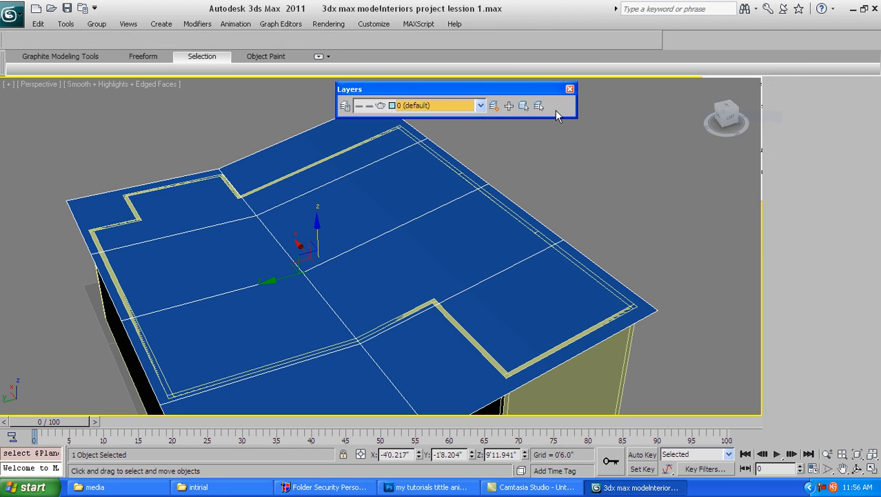
left_click(493, 106)
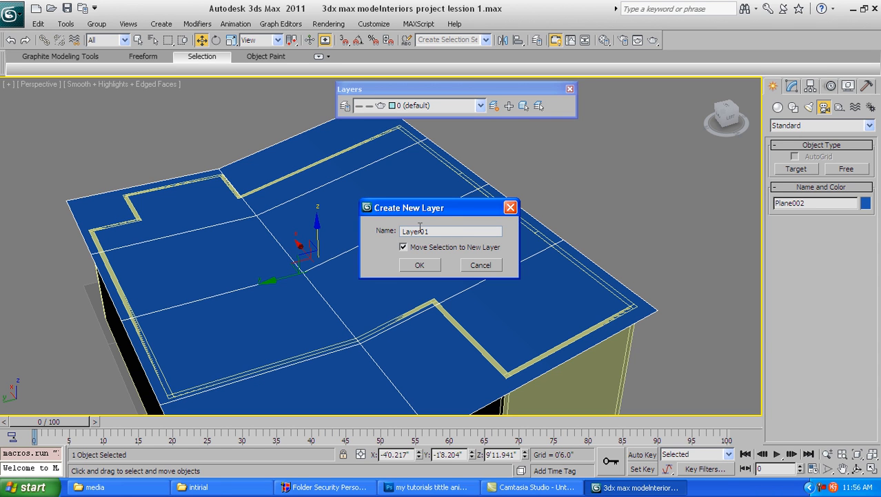
double_click(447, 234)
type("ce")
left_click(414, 265)
Hide the ceiling layer so the room's interior is open from above, and put the Layers toolbar away.
left_click_drag(414, 93, 463, 102)
left_click(431, 114)
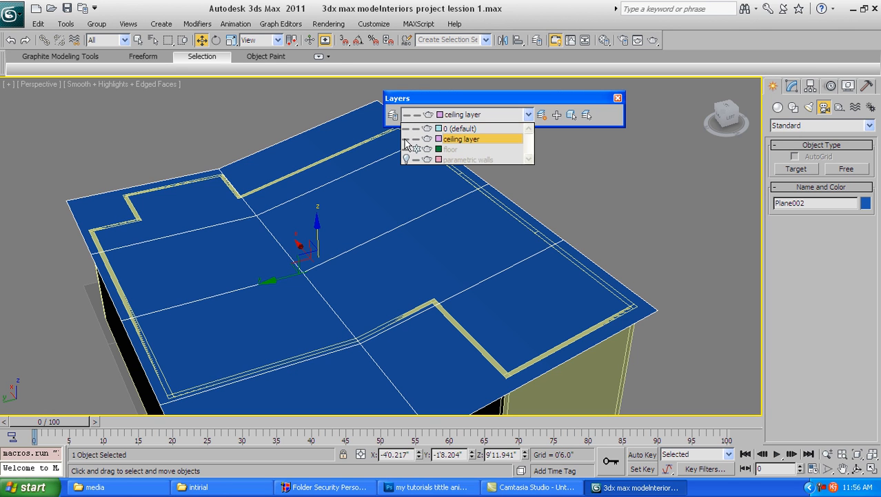
left_click(407, 140)
left_click(584, 114)
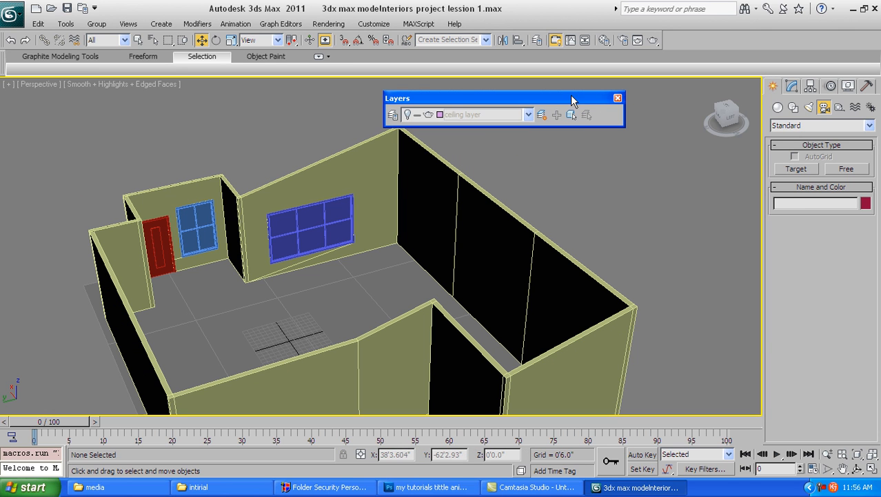
left_click(618, 98)
Make layer 0 (default) the current layer again and close the Layers toolbar.
right_click(692, 61)
left_click(723, 118)
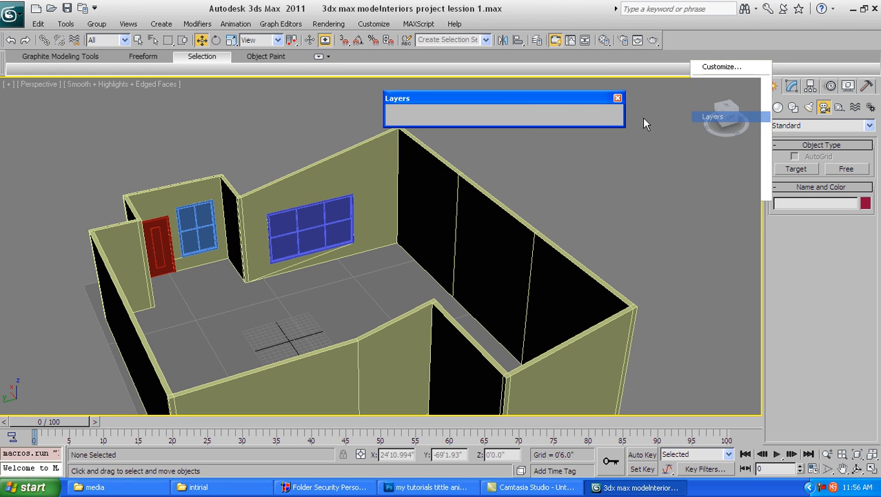
left_click(479, 114)
left_click(494, 128)
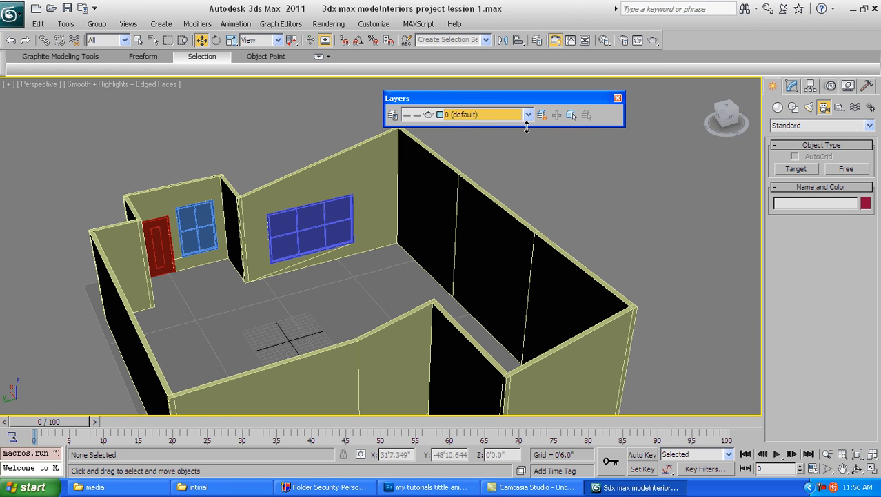
left_click(618, 98)
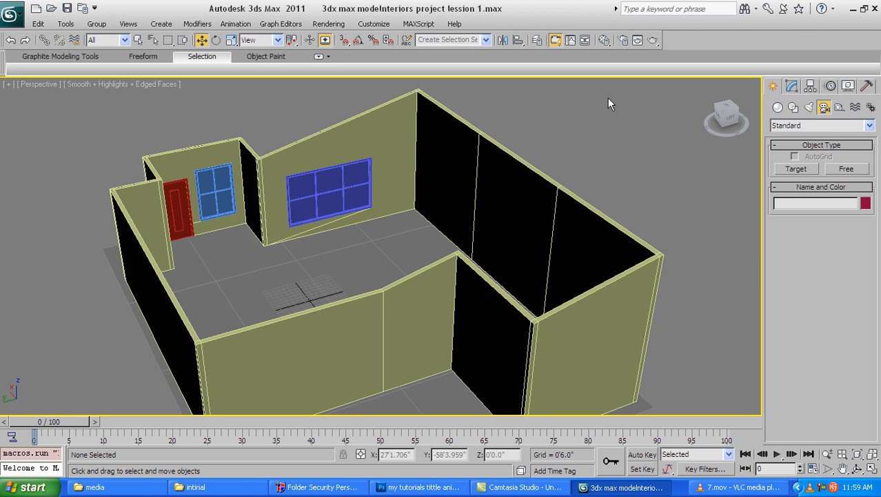
Look over the whole room without its ceiling from several angles, including steeply from above.
scroll(545, 178, "up", 3)
scroll(538, 233, "down", 5)
scroll(500, 238, "up", 6)
middle_click_drag(537, 233, 512, 249, "alt")
scroll(497, 247, "down", 4)
scroll(509, 252, "up", 3)
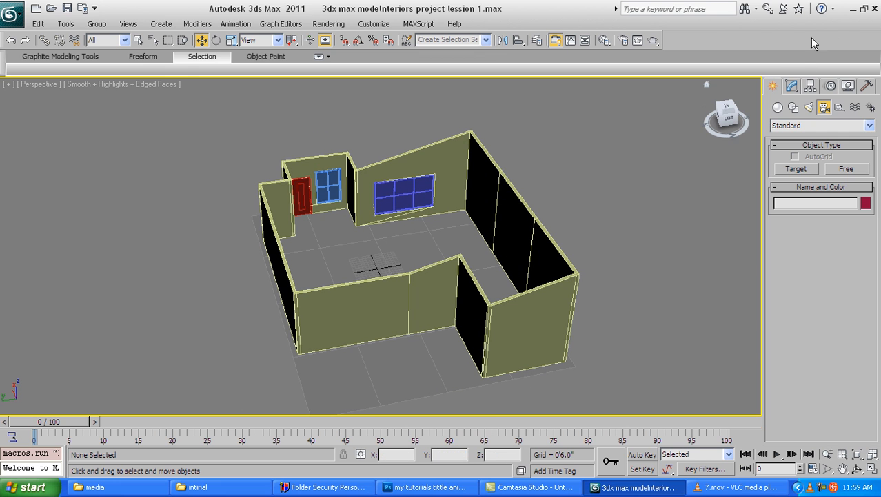
left_click(853, 9)
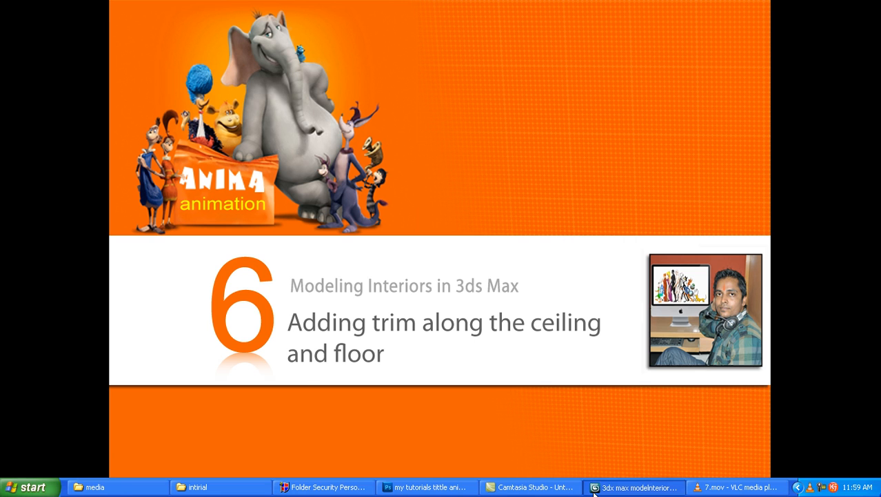
left_click(635, 487)
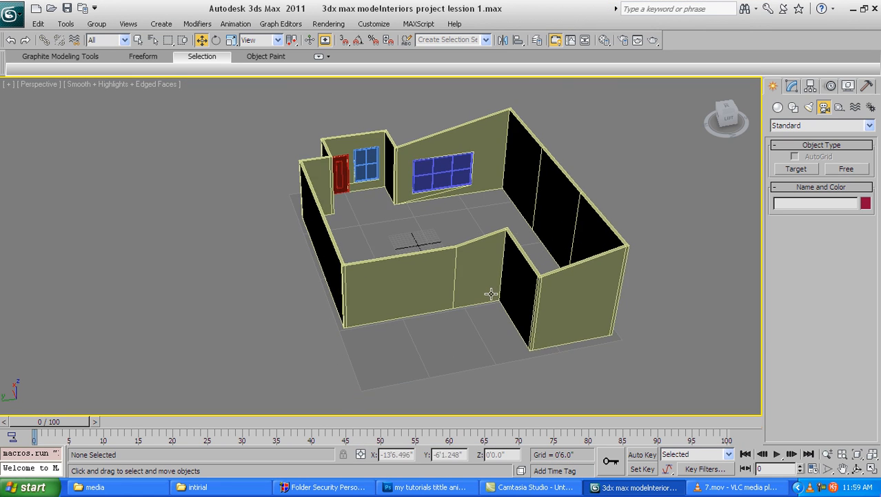
middle_click_drag(490, 295, 472, 298, "alt")
middle_click_drag(427, 360, 404, 301, "alt")
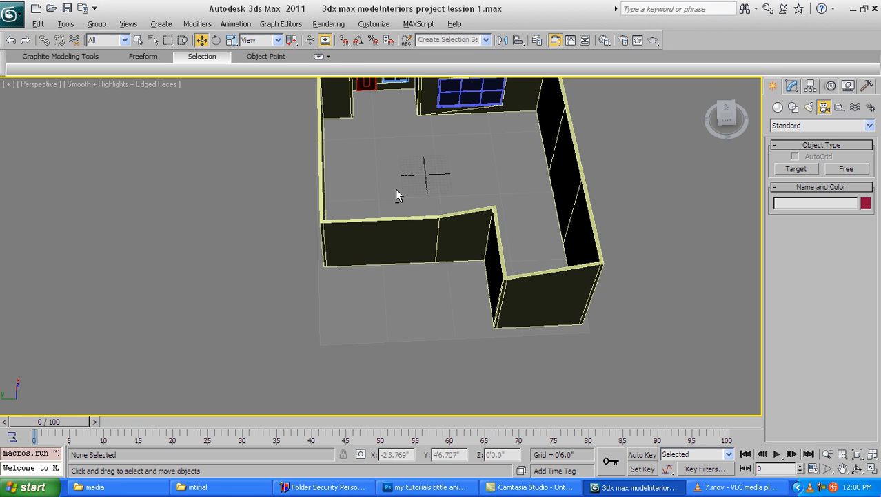
middle_click_drag(395, 194, 423, 201, "alt")
scroll(423, 221, "down", 3)
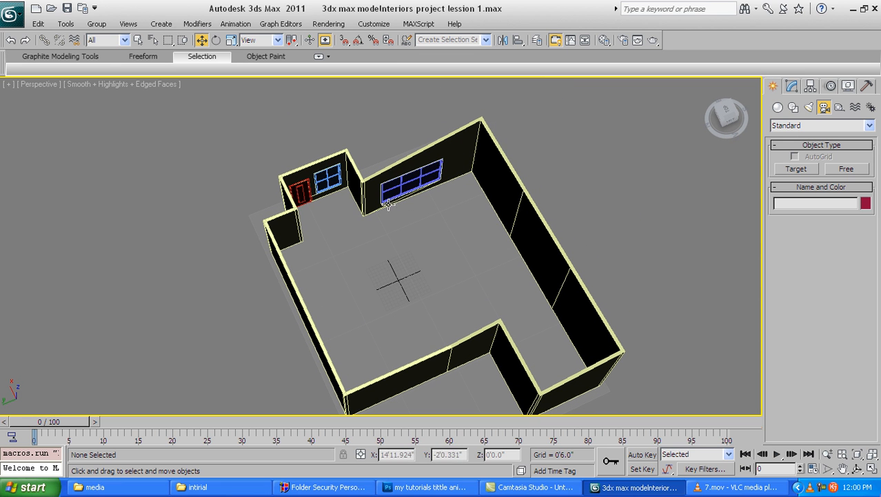
middle_click_drag(452, 275, 460, 232, "alt")
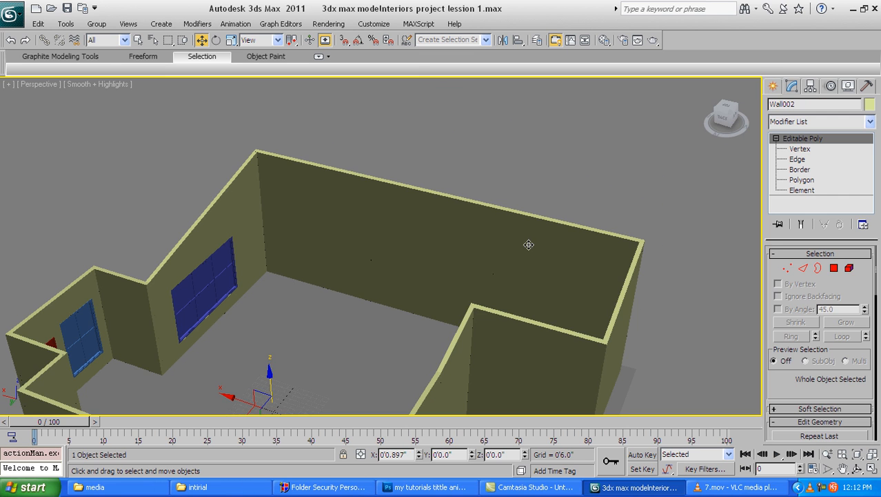
Examine the long wall of Wall002 and its upper and lower inner edges, close up and from above.
middle_click_drag(528, 242, 407, 226, "alt")
scroll(408, 227, "down", 2)
scroll(408, 227, "down", 2)
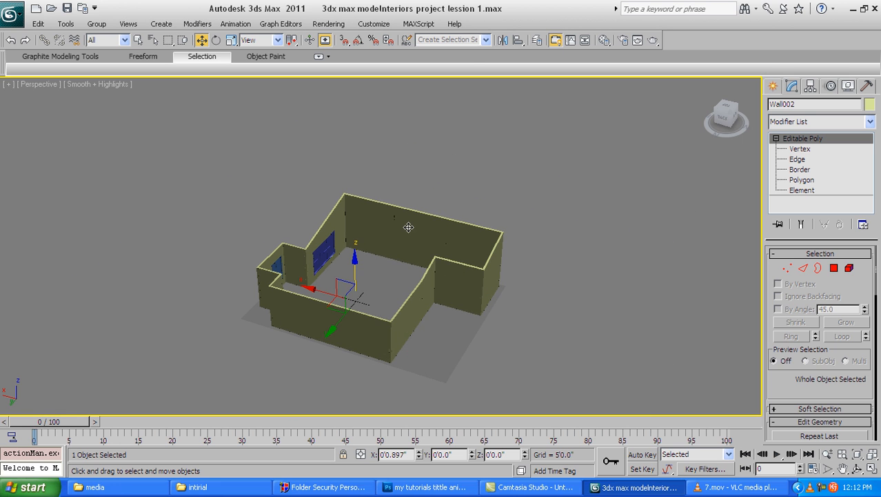
scroll(405, 240, "up", 8)
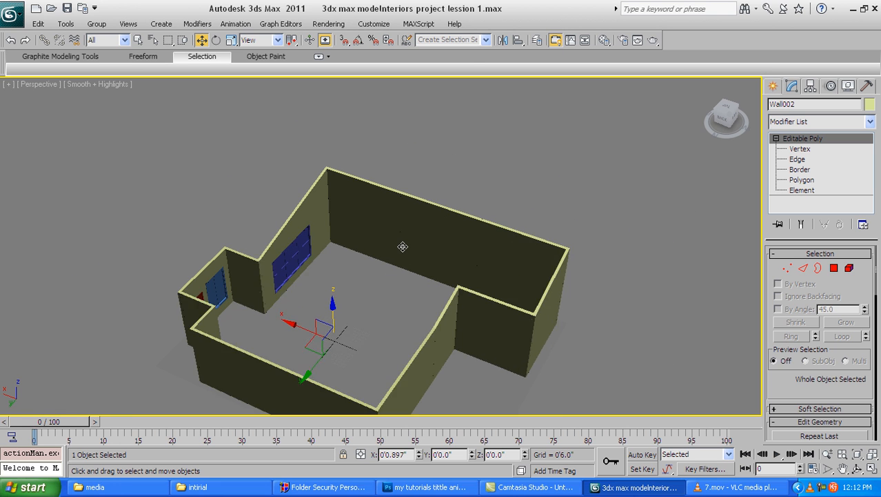
scroll(414, 217, "up", 3)
scroll(399, 213, "down", 4)
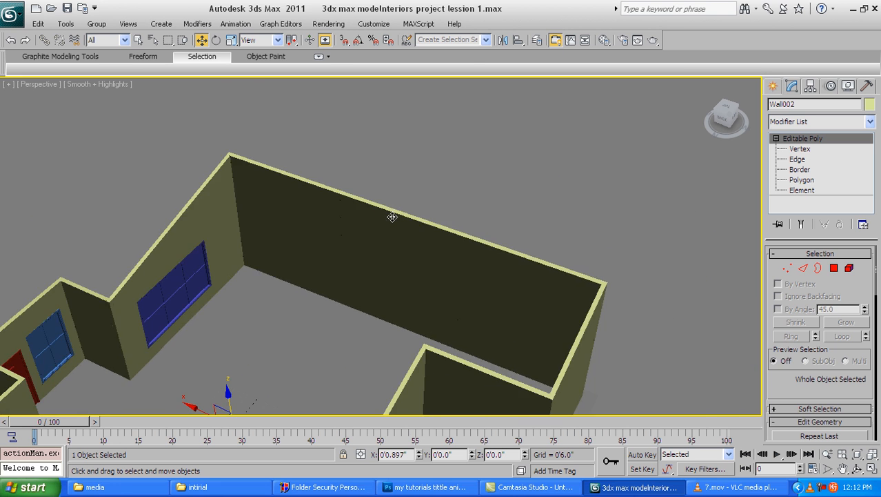
middle_click_drag(393, 212, 466, 193)
middle_click_drag(332, 244, 361, 236, "alt")
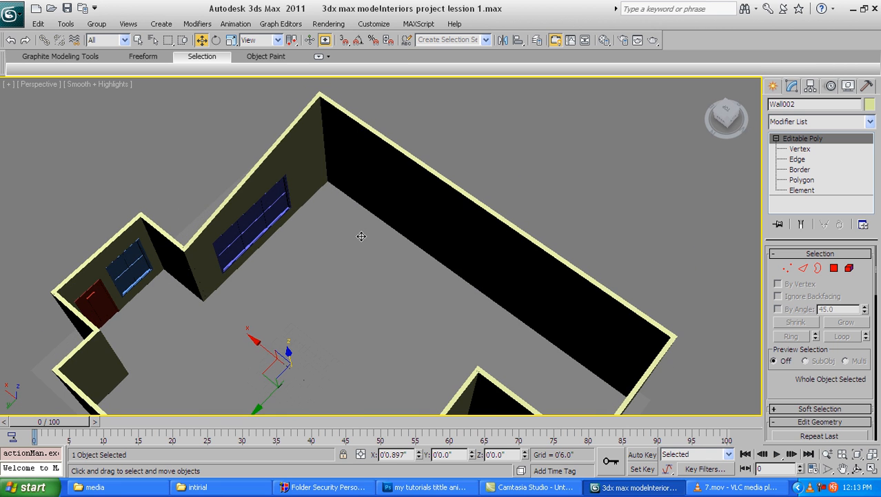
scroll(352, 206, "down", 4)
scroll(348, 232, "up", 2)
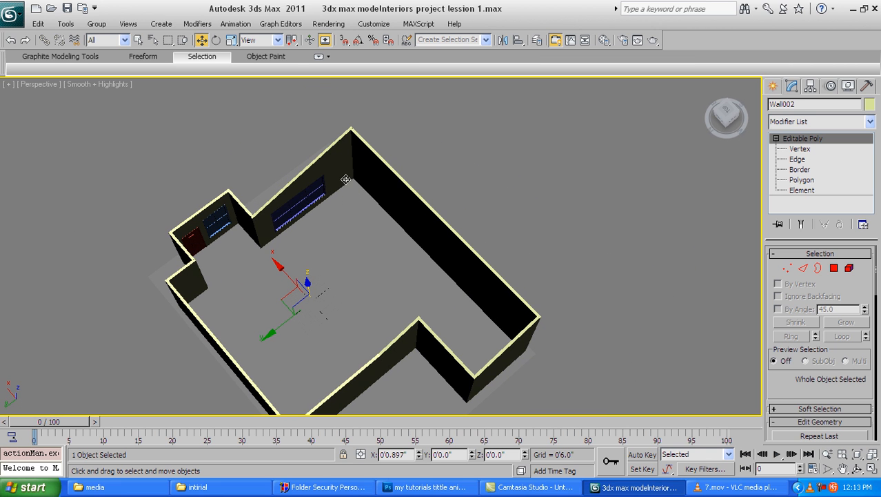
middle_click_drag(405, 312, 378, 241, "alt")
scroll(347, 267, "up", 3)
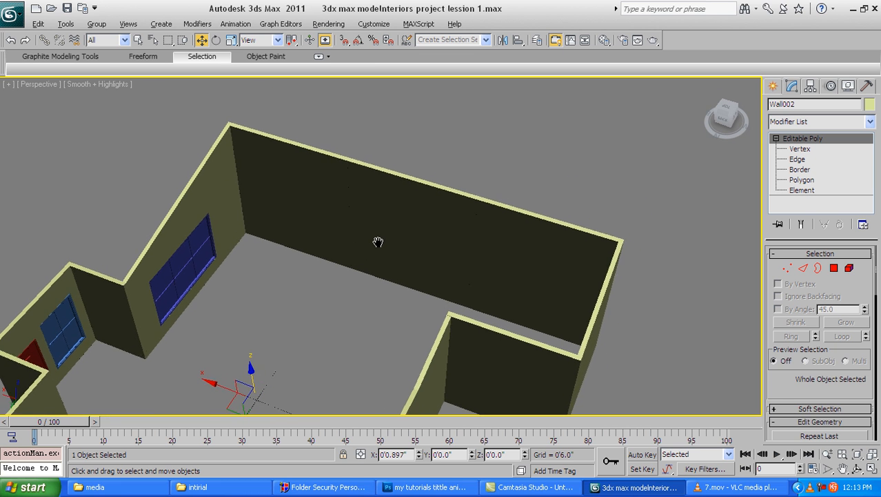
Display edged faces in the perspective view and start edge sub-object selection on Wall002.
left_click(451, 148)
left_click(403, 206)
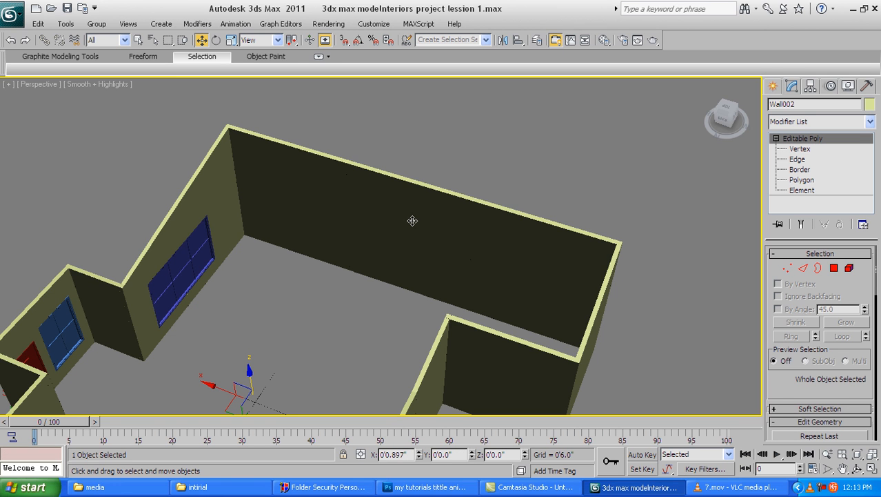
key("F4")
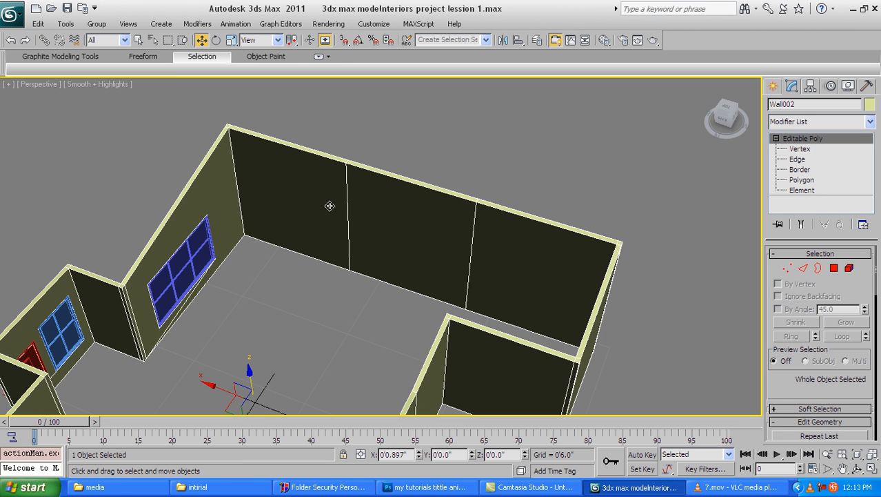
scroll(372, 264, "up", 6)
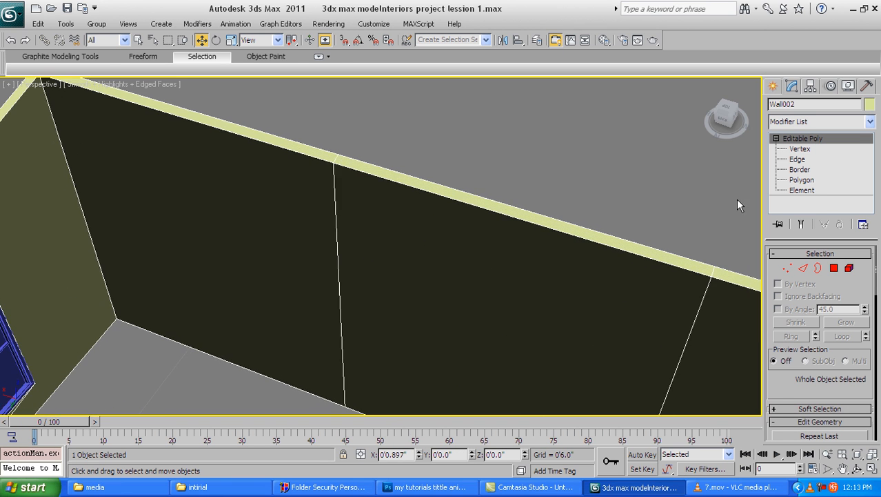
left_click(797, 160)
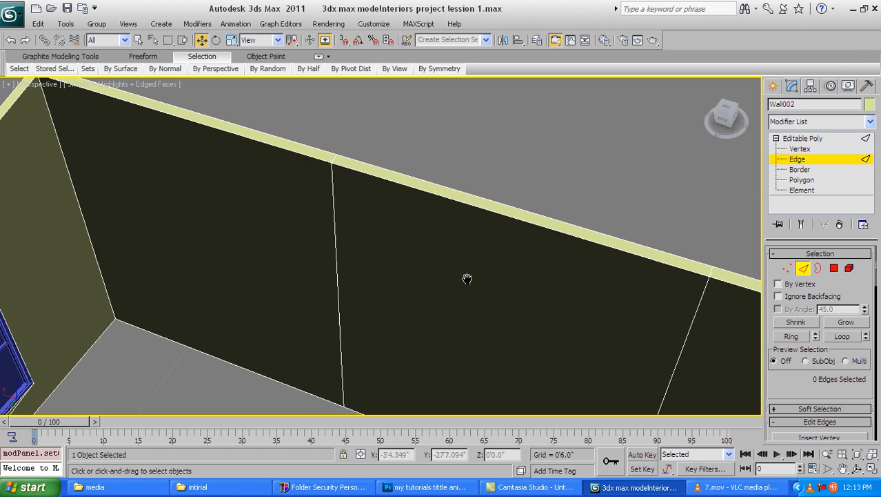
Select the upper inner edges of two long-wall sections and of the adjoining wall with the large window.
middle_click_drag(480, 274, 445, 256, "alt")
left_click(440, 229)
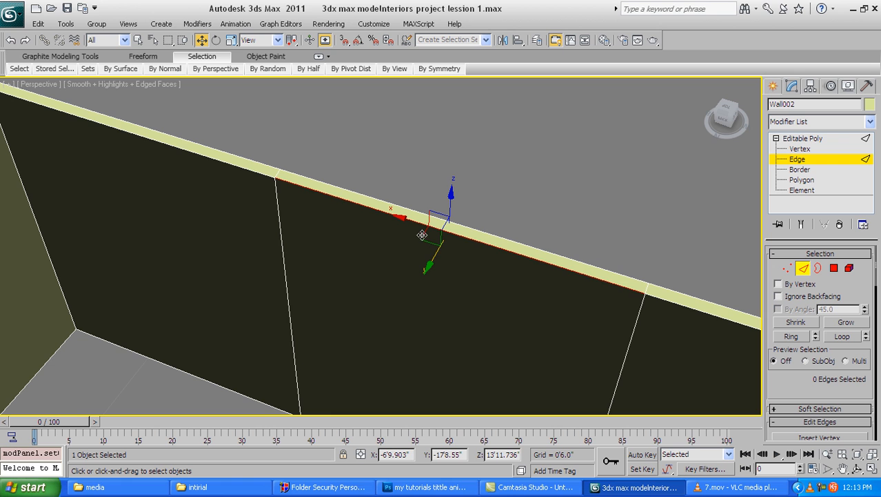
left_click(177, 148, "ctrl")
scroll(221, 208, "down", 4)
middle_click_drag(221, 208, 332, 223)
scroll(332, 223, "up", 5)
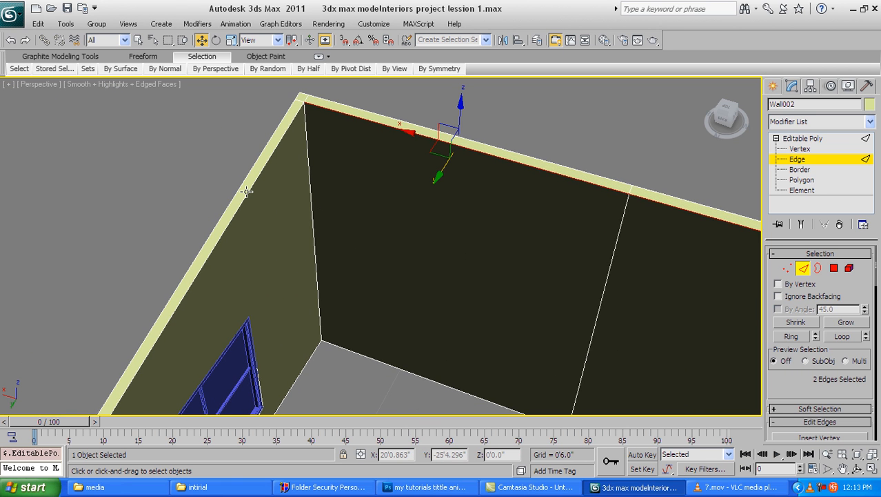
left_click(247, 192, "ctrl")
scroll(472, 259, "down", 5)
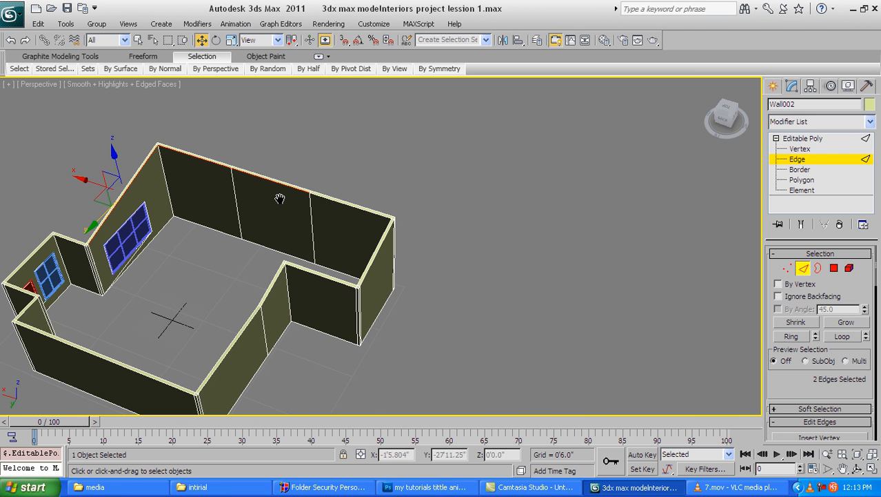
Add the upper inner edge of the short end wall beside the long wall to the edge selection.
scroll(384, 259, "up", 5)
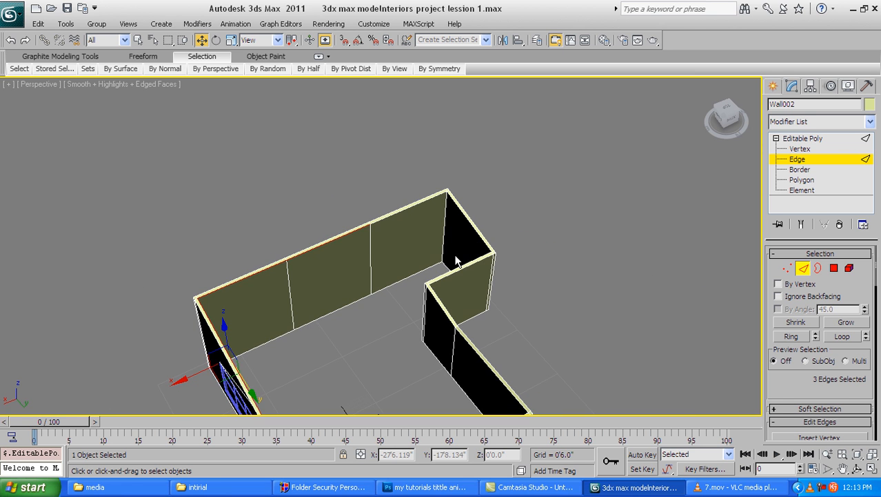
middle_click_drag(498, 242, 351, 232)
scroll(345, 236, "up", 5)
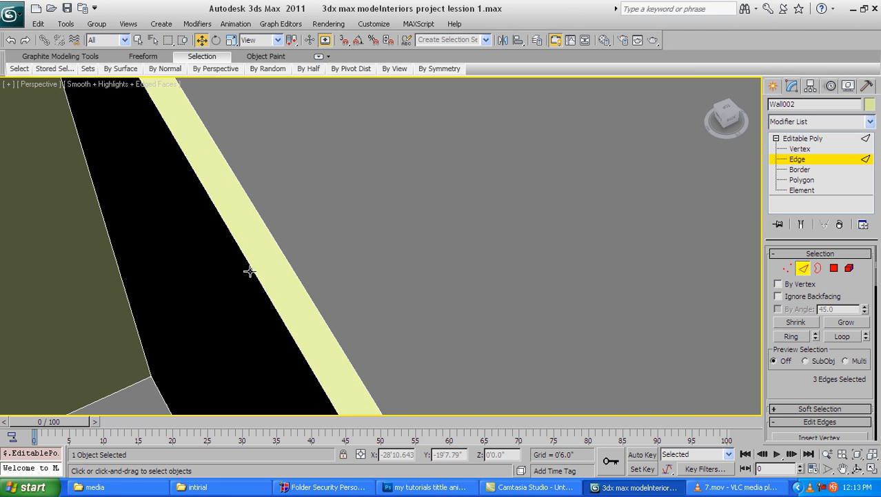
scroll(249, 270, "down", 8)
middle_click_drag(305, 325, 353, 332, "alt")
scroll(421, 283, "up", 8)
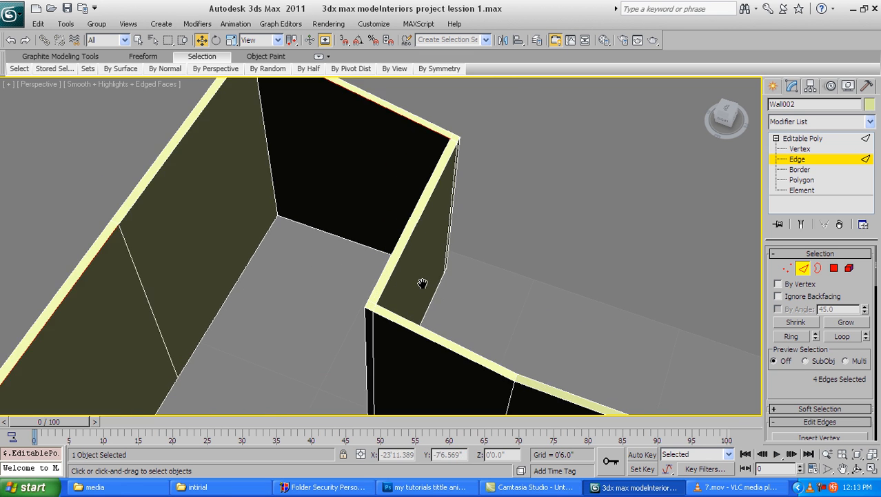
Add the room-side top edges around the projecting corner near the short end wall to the selection.
middle_click_drag(427, 294, 378, 182)
scroll(379, 204, "down", 3)
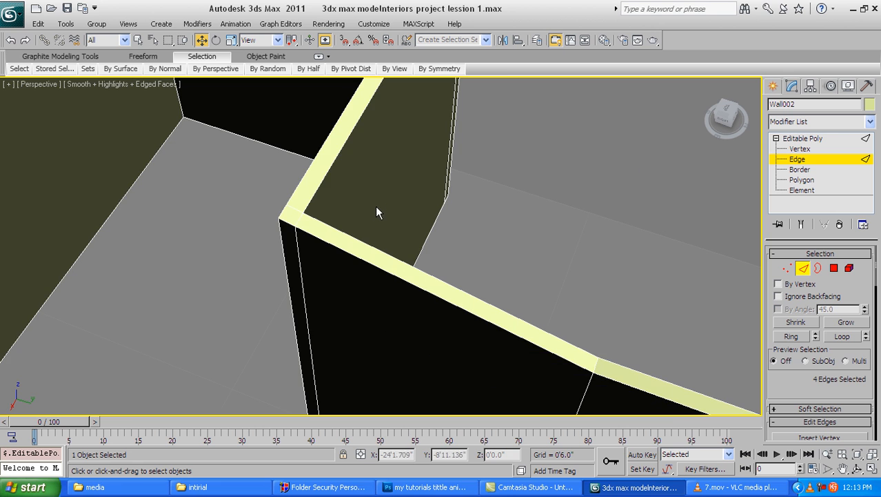
middle_click_drag(362, 256, 377, 198, "alt")
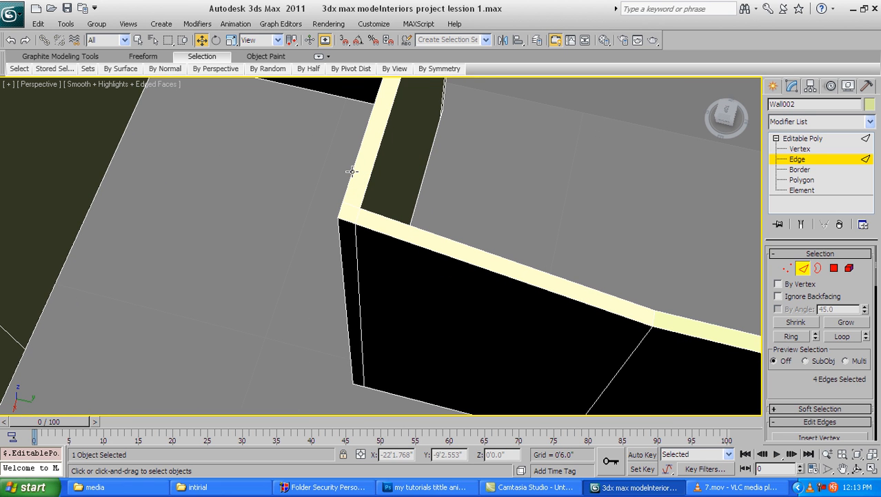
left_click(350, 228)
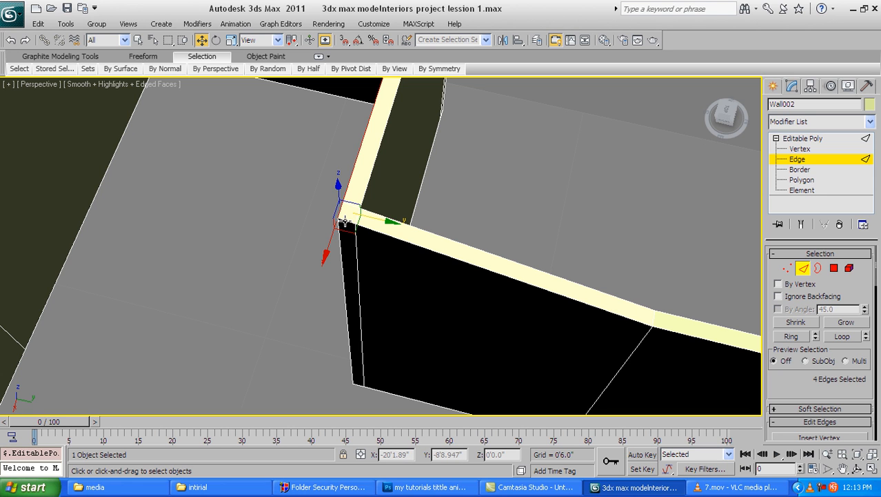
left_click_drag(388, 233, 393, 237)
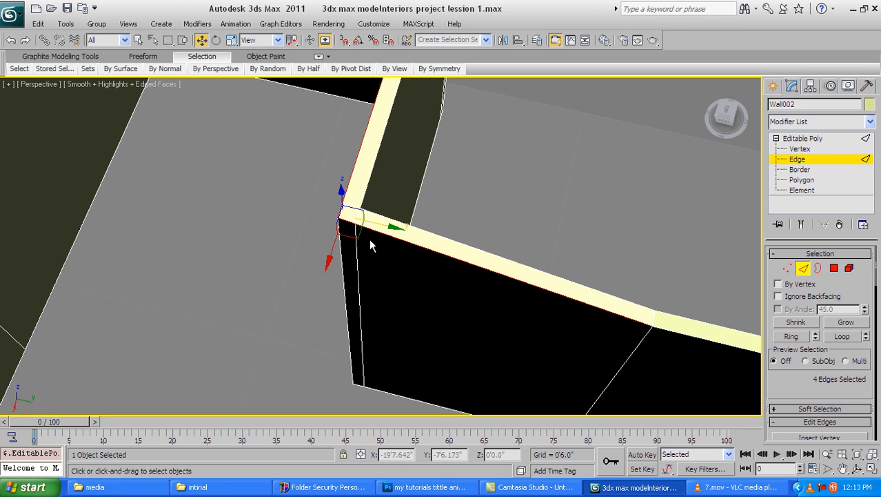
scroll(380, 244, "up", 2)
scroll(326, 212, "down", 1)
middle_click_drag(325, 211, 371, 259)
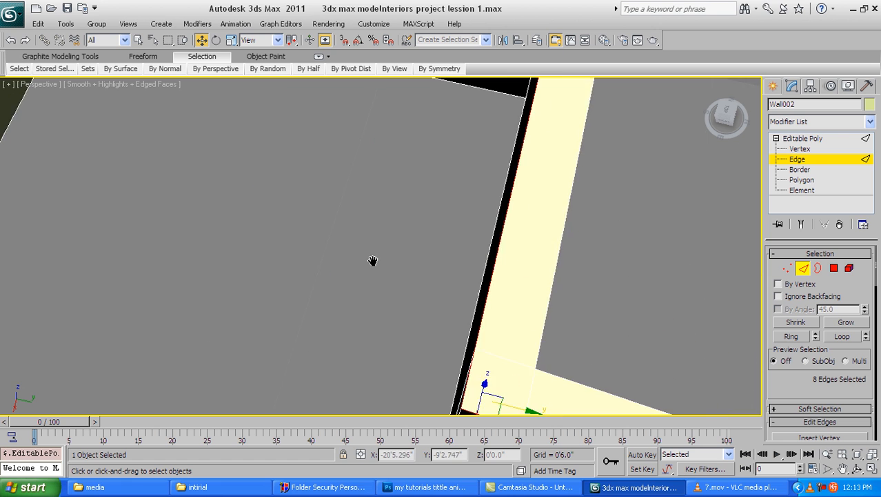
Add the upper inner edges of the wall opposite the large window and of the next wall around its corner.
scroll(364, 248, "down", 4)
key("shift+z")
scroll(415, 298, "up", 1)
middle_click_drag(458, 305, 347, 284)
left_click(421, 276, "ctrl")
middle_click_drag(511, 309, 431, 202)
left_click(446, 234, "ctrl")
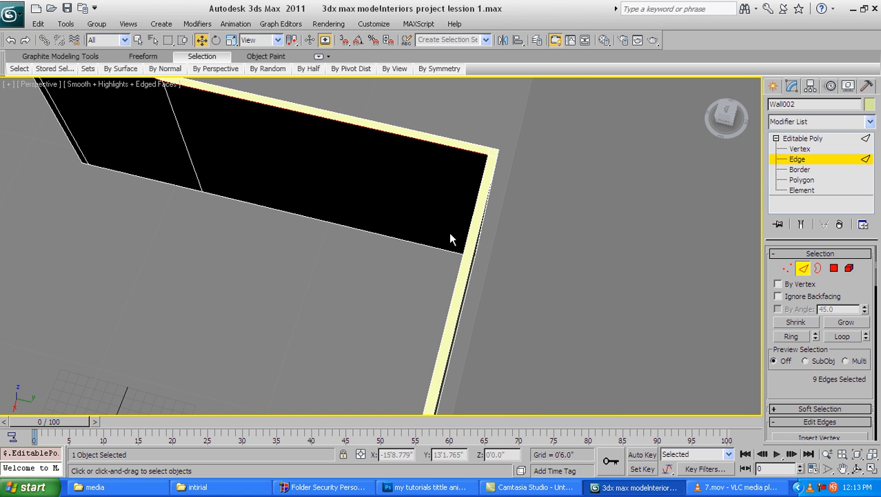
left_click(464, 247, "ctrl")
Add the room-side top edge of the short return wall near the entrance recess to the selection.
middle_click_drag(412, 315, 549, 114)
middle_click_drag(506, 248, 558, 155)
mouse_move(565, 269)
middle_mouse_down()
mouse_move(487, 166)
mouse_move(439, 122)
middle_mouse_up()
scroll(463, 227, "up", 5)
left_click(466, 233, "ctrl")
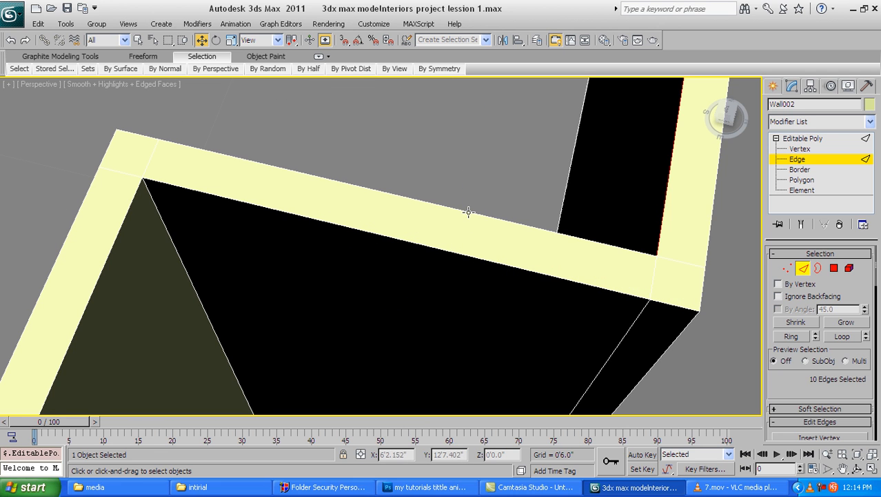
left_click(468, 211, "ctrl")
mouse_move(383, 224)
middle_mouse_down()
mouse_move(496, 220)
mouse_move(415, 210)
middle_mouse_up()
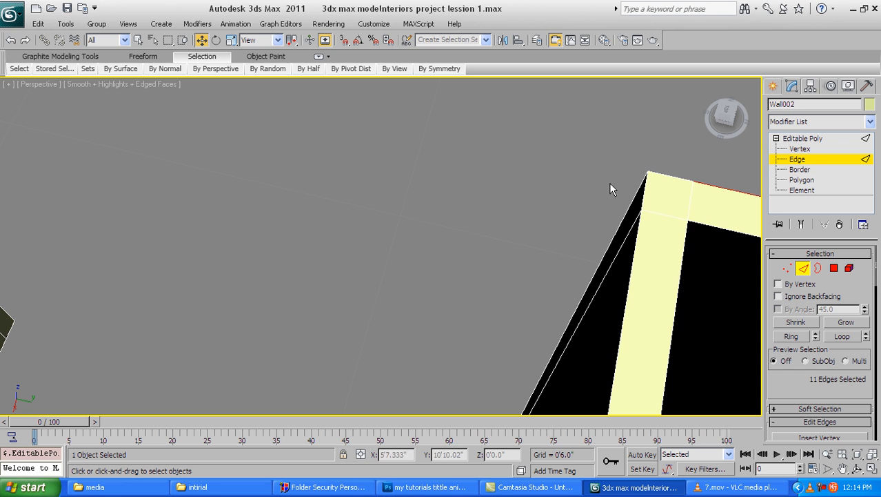
Add the small top edges at the return wall's outer corner and the top edge of the adjoining recess side wall.
left_click(658, 174)
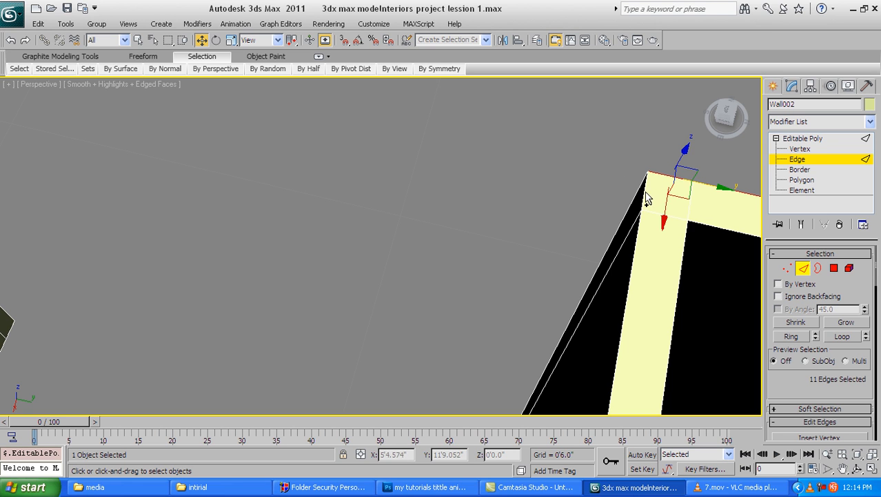
left_click(641, 196, "ctrl")
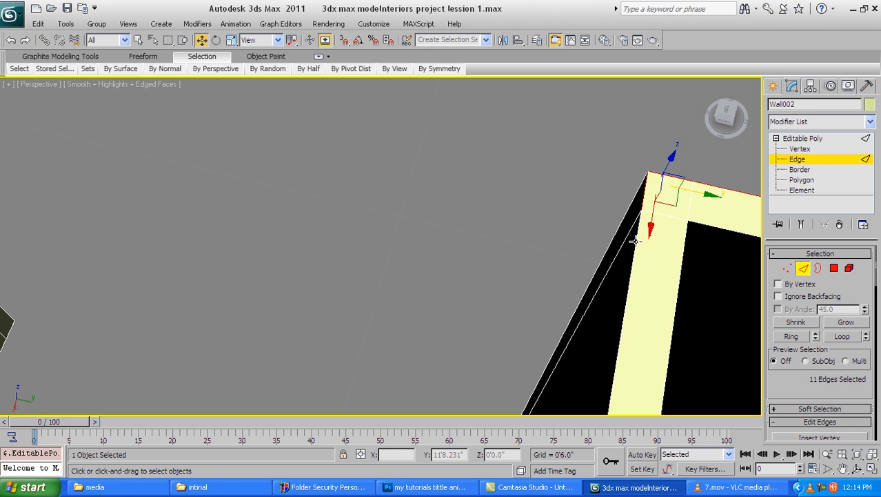
left_click(629, 288, "ctrl")
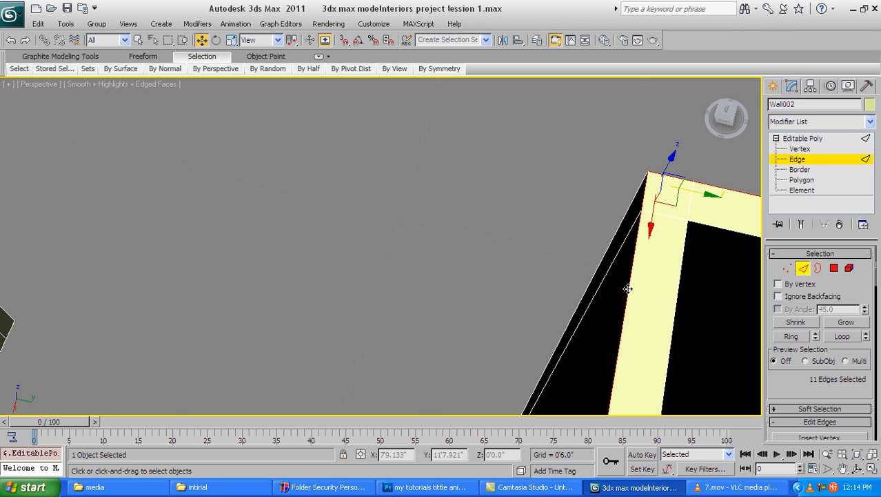
Add the upper inner edges of the recess wall with the door and small window and of the opposite recess side wall.
scroll(631, 297, "down", 8)
left_click(385, 332, "ctrl")
middle_click_drag(387, 333, 427, 276, "alt")
scroll(427, 276, "up", 5)
left_click(428, 239, "ctrl")
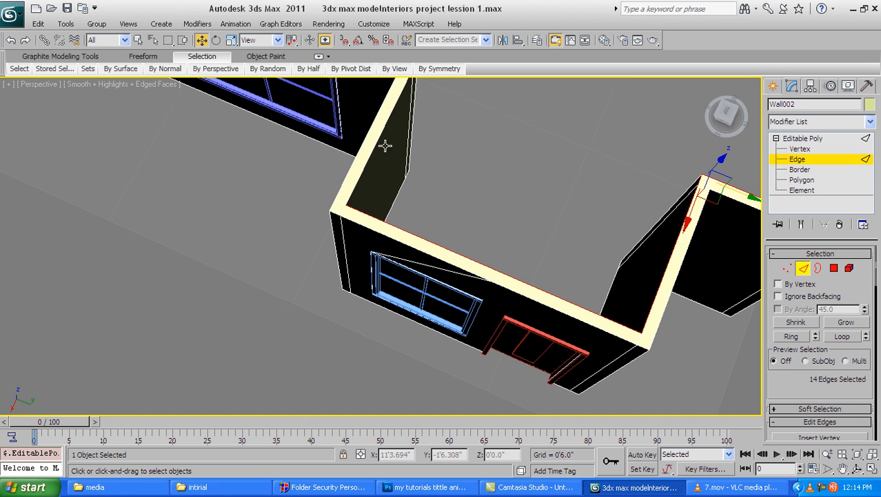
scroll(367, 289, "up", 5)
middle_click_drag(368, 289, 366, 251)
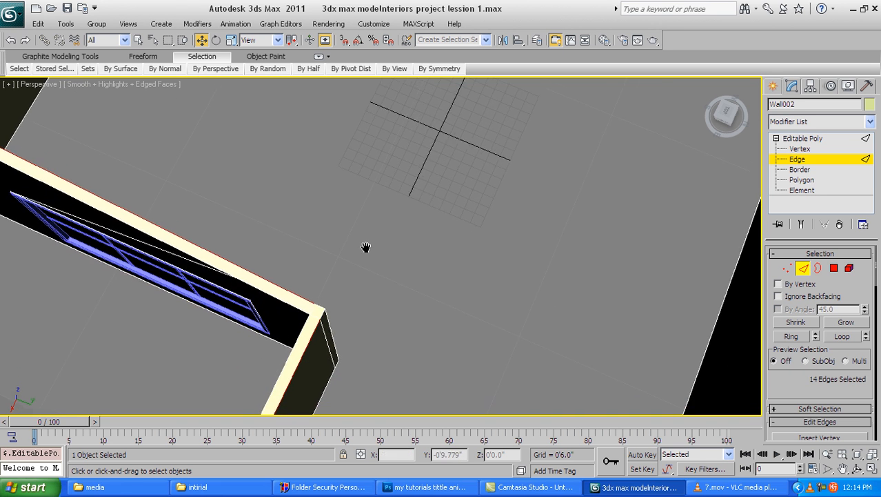
Add the small top edges at the corner between the recess side wall and the large-window wall to the selection.
scroll(366, 247, "up", 4)
middle_click_drag(318, 281, 347, 238, "alt")
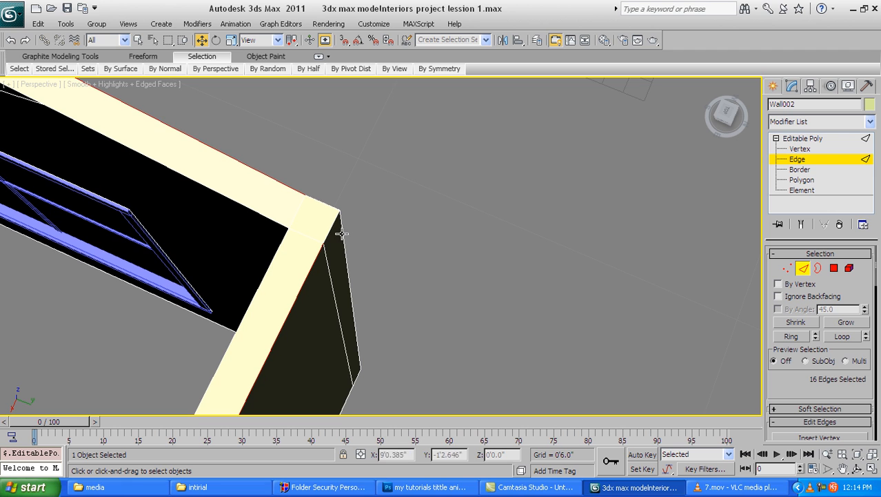
left_click(332, 228, "ctrl")
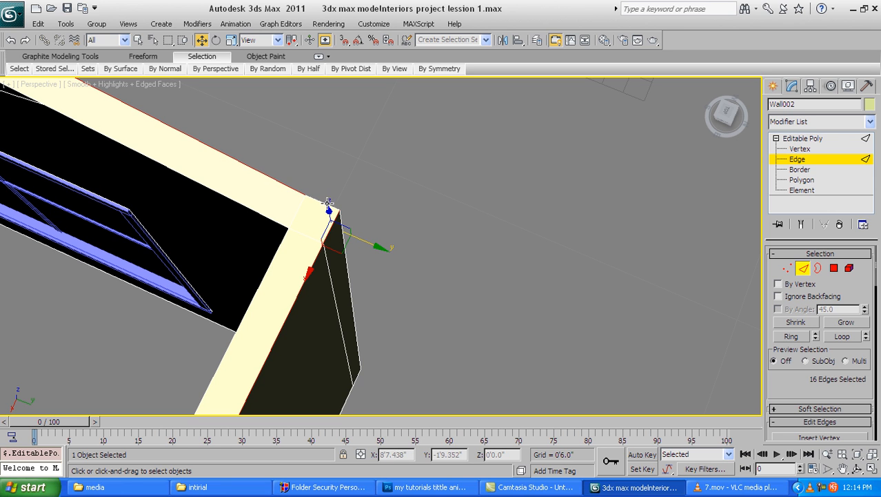
middle_click_drag(393, 210, 529, 295, "alt")
scroll(528, 287, "down", 10)
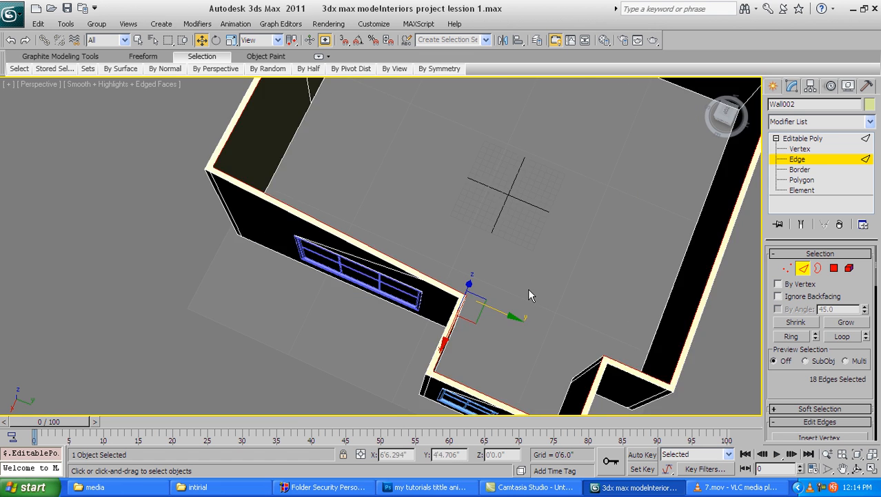
Inspect the selected top edges around the entrance recess, its corners and the rest of the room for gaps.
middle_click_drag(404, 284, 334, 264, "alt")
middle_click_drag(298, 168, 459, 319, "alt")
scroll(374, 322, "up", 5)
scroll(459, 319, "up", 5)
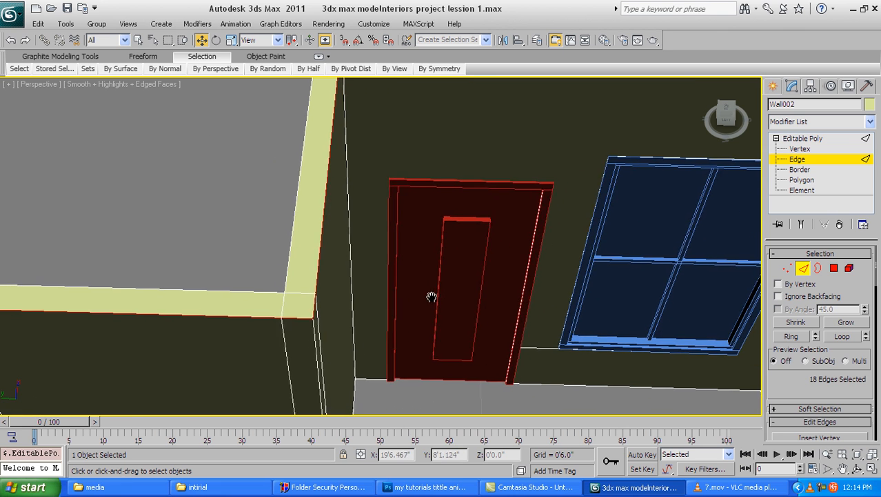
scroll(418, 297, "down", 5)
middle_click_drag(423, 272, 382, 271, "alt")
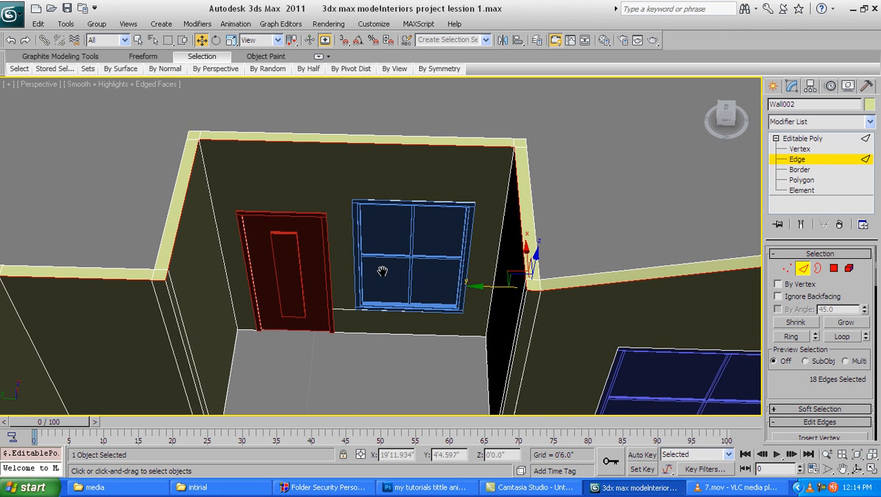
scroll(429, 259, "up", 3)
scroll(429, 259, "up", 3)
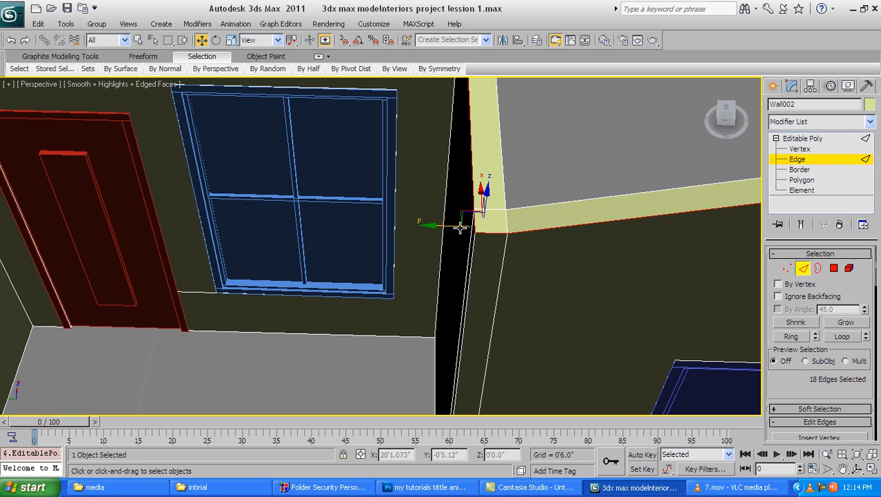
scroll(463, 228, "down", 5)
middle_click_drag(464, 228, 510, 231, "alt")
scroll(507, 235, "down", 4)
scroll(753, 194, "up", 2)
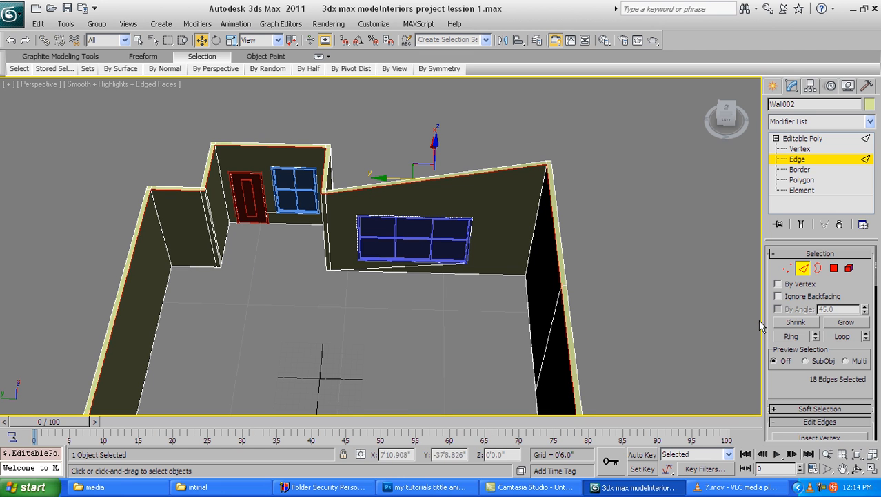
Look through Wall002's edge editing, geometry and subdivision settings for the Create Shape From Selection command.
left_click_drag(784, 382, 781, 123)
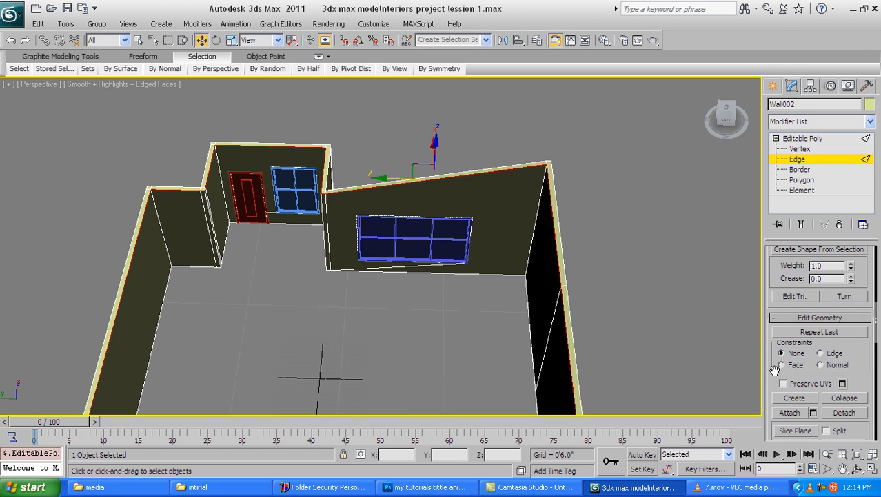
left_click_drag(774, 369, 766, 121)
scroll(803, 316, "down", 5)
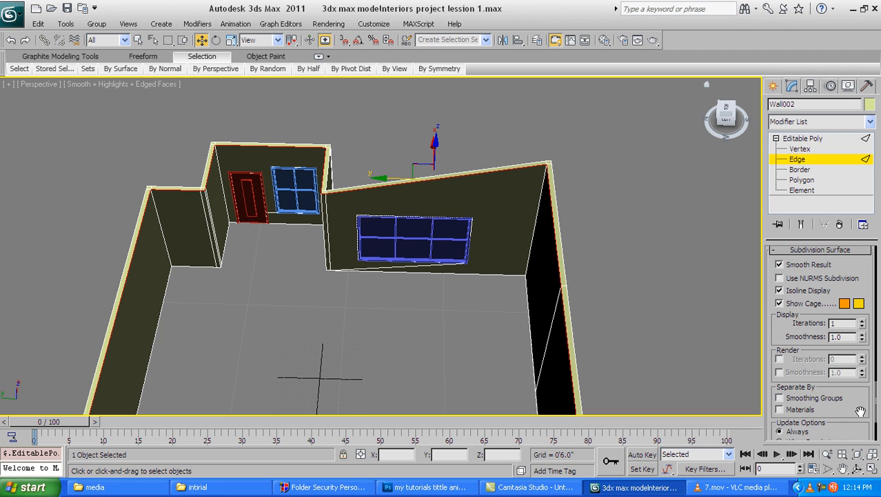
scroll(844, 345, "down", 3)
scroll(855, 389, "up", 4)
scroll(855, 388, "up", 8)
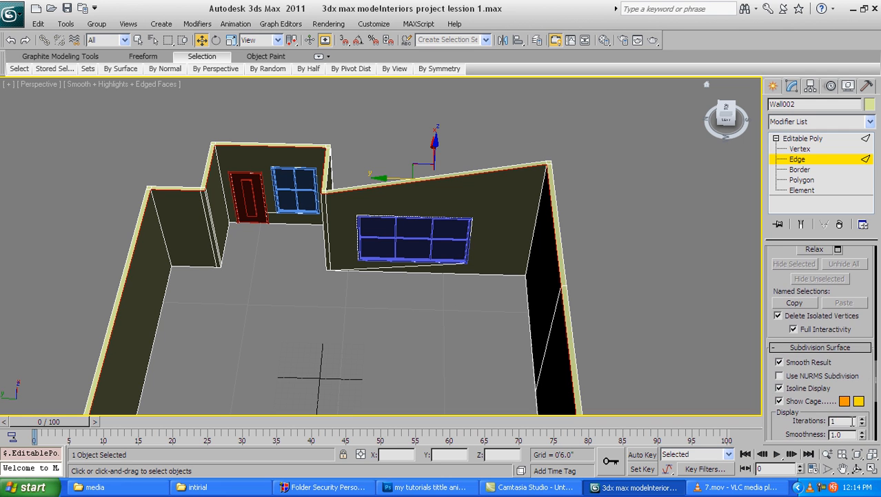
scroll(791, 390, "up", 7)
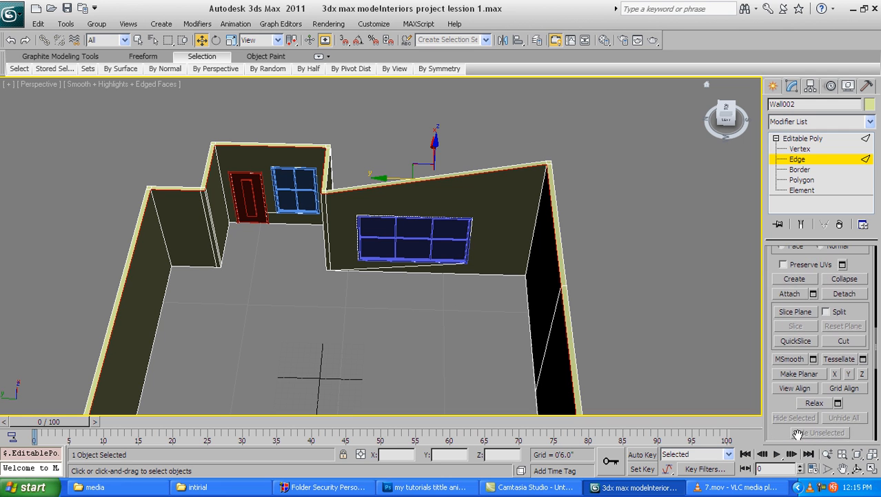
scroll(771, 276, "up", 2)
scroll(776, 309, "up", 7)
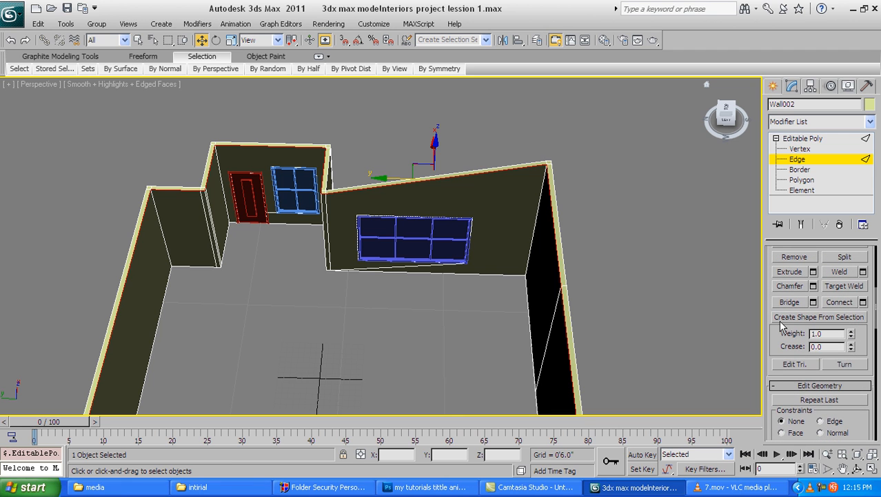
Create a shape named Shape001 from Wall002's selected upper inner edges, using the Linear shape type.
left_click(809, 317)
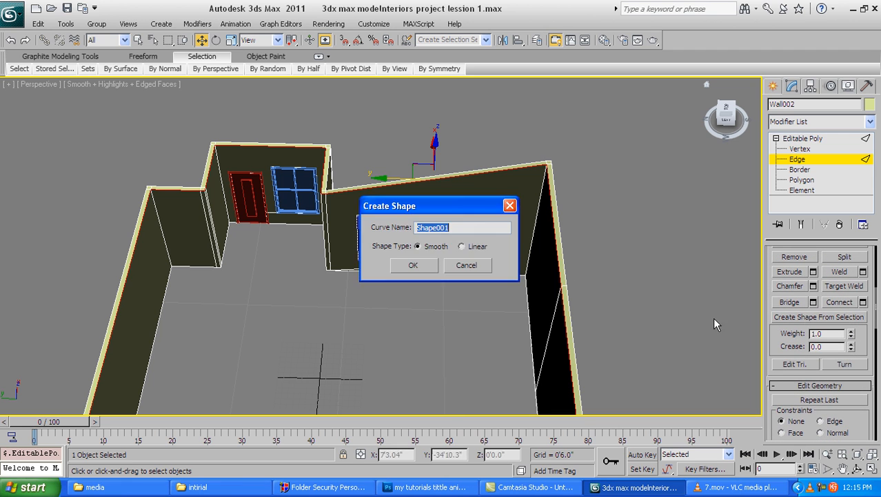
left_click_drag(453, 206, 600, 175)
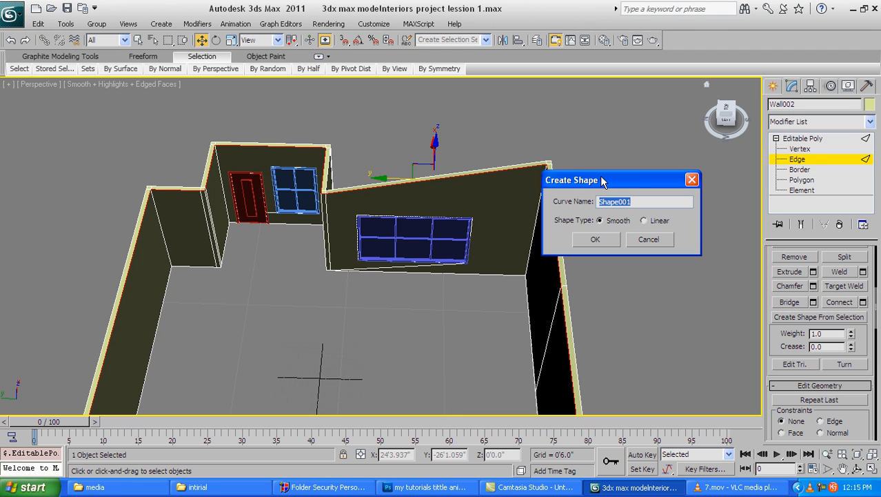
left_click_drag(604, 180, 620, 147)
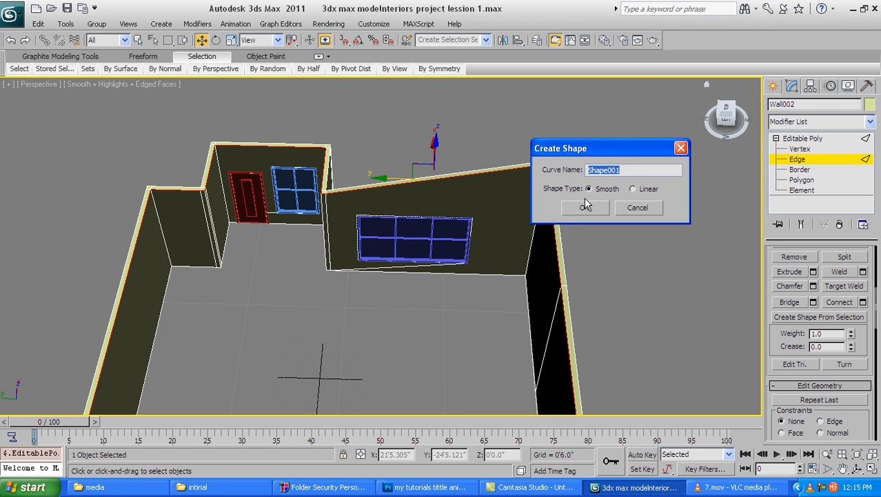
left_click(633, 189)
left_click_drag(607, 158, 592, 121)
left_click(545, 287)
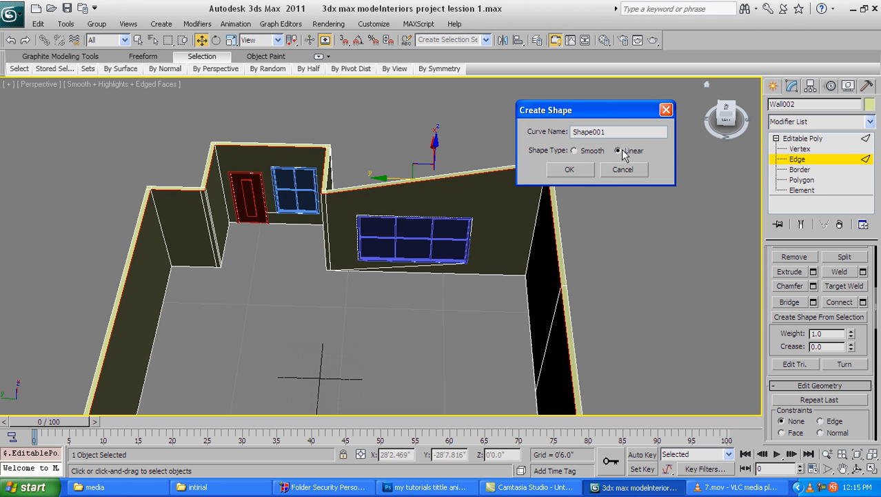
left_click(573, 170)
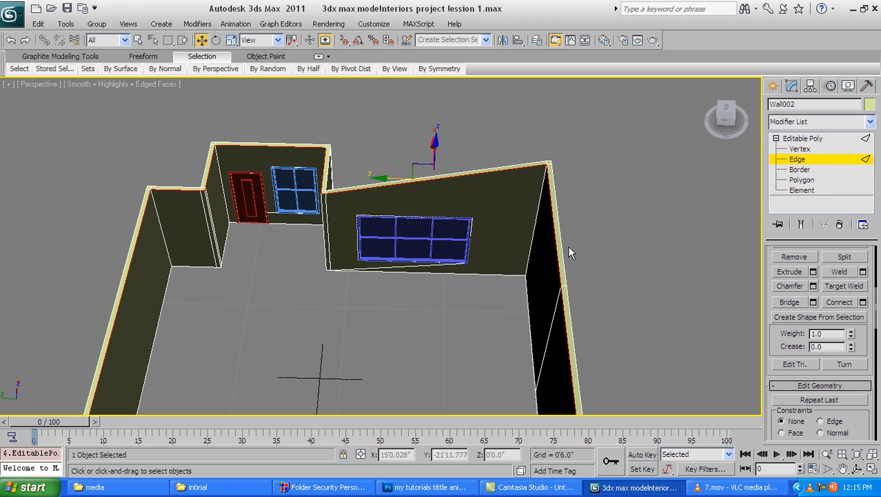
Leave Wall002's edge editing and select the new shape along the top of the walls.
middle_click_drag(603, 256, 565, 261)
left_click(565, 261)
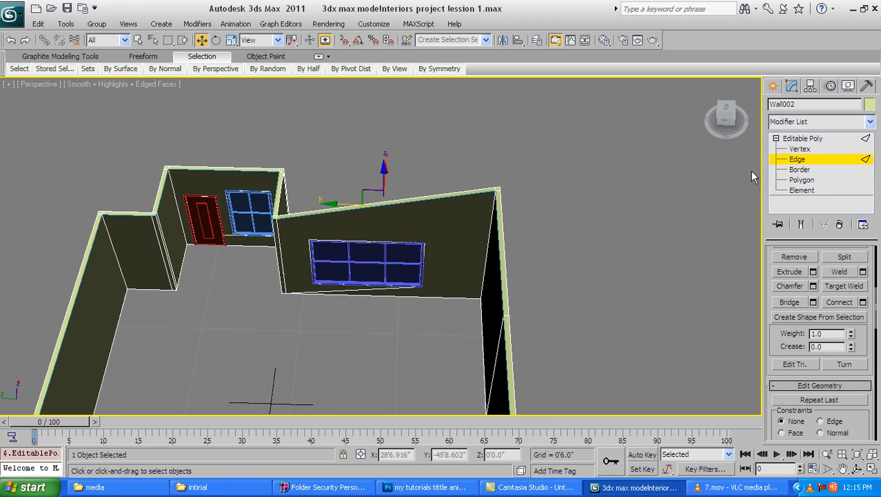
left_click(799, 140)
middle_click_drag(442, 224, 289, 309, "alt")
scroll(222, 288, "up", 3)
middle_click_drag(223, 288, 193, 264, "alt")
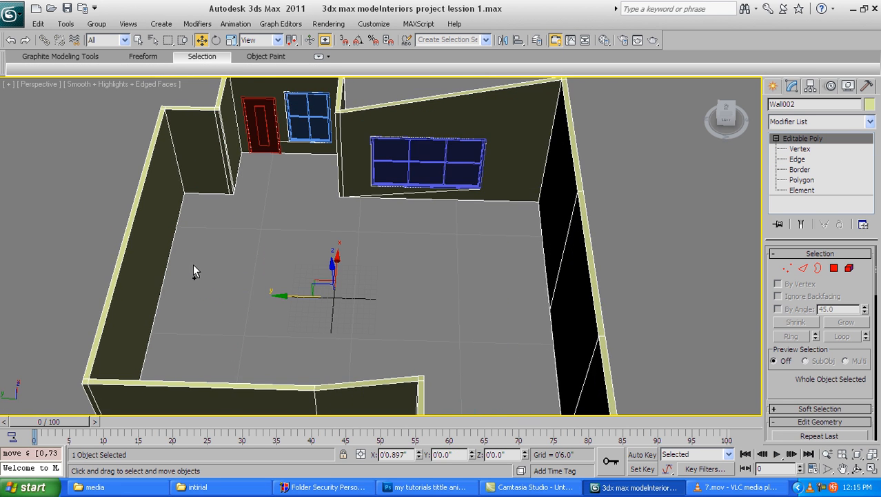
left_click(138, 203)
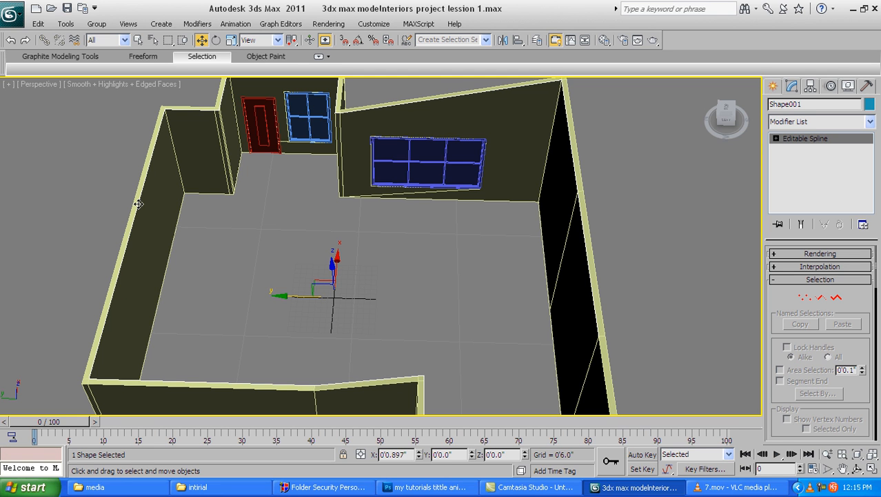
Move the new shape along Y to about 42 ft 6 in, clear of the room.
left_click_drag(280, 295, 162, 278)
scroll(340, 223, "down", 3)
middle_click_drag(340, 223, 388, 216)
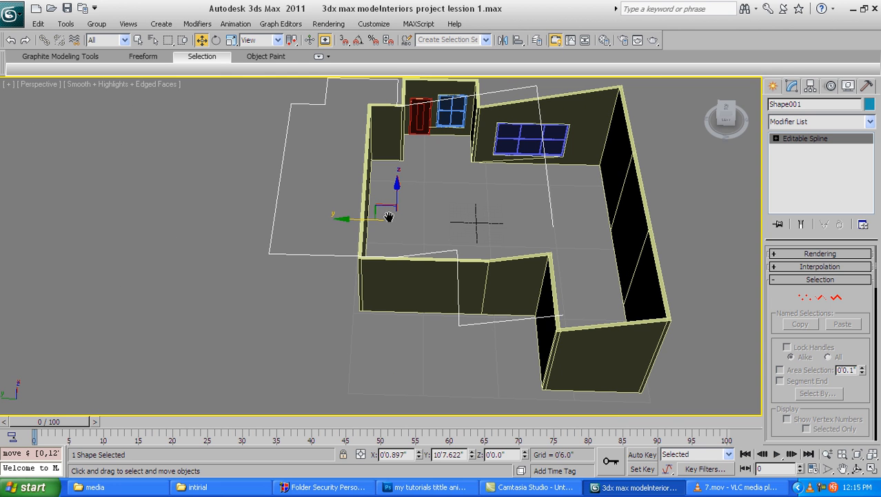
left_click_drag(344, 219, 90, 220)
middle_click_drag(222, 249, 252, 291)
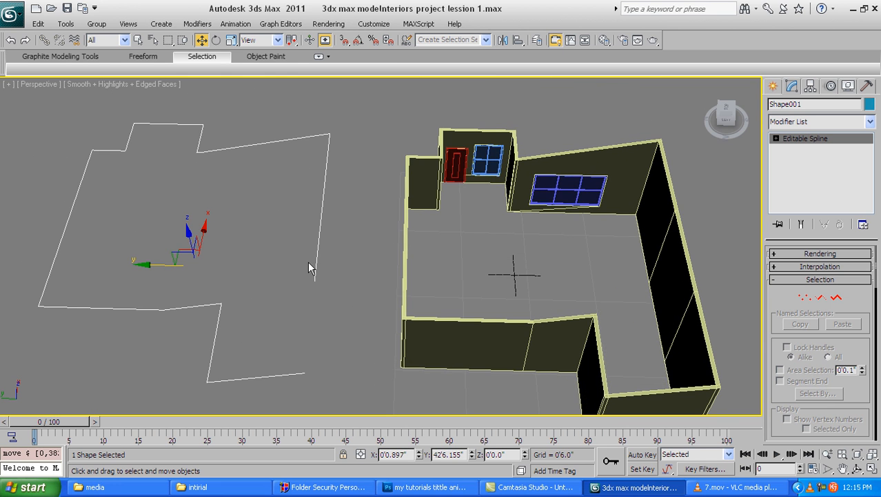
Undo the moves and the creation of the shape, leaving Wall002 selected.
middle_click_drag(288, 327, 246, 319)
key("ctrl+z")
key("ctrl+z")
left_click(615, 322)
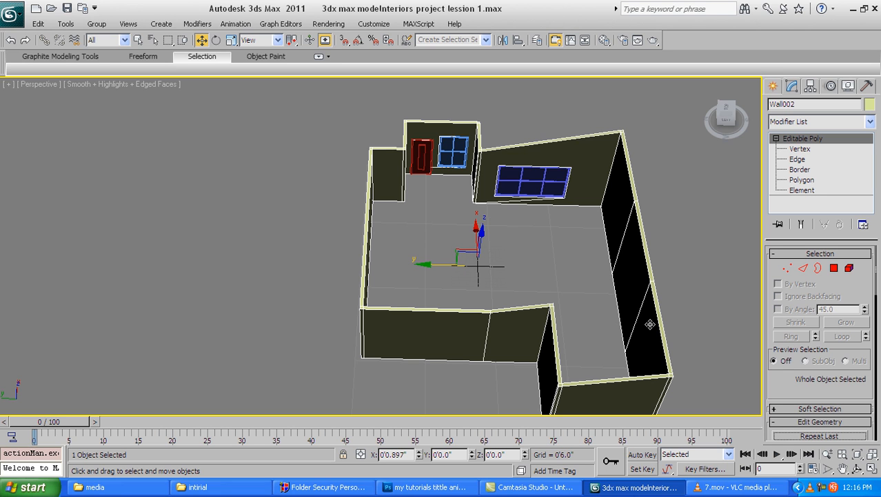
Return to Wall002's edge editing and extend the selection with the long windowless wall's upper inner edge.
left_click(797, 159)
middle_click_drag(659, 325, 545, 292)
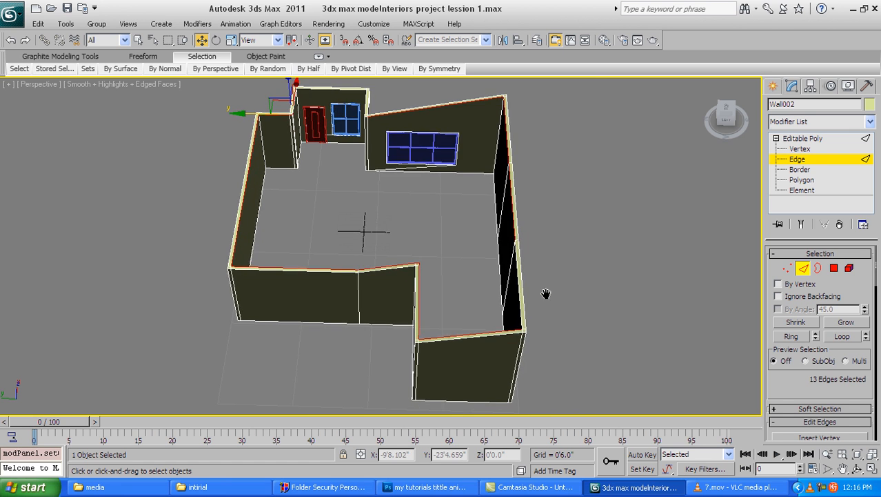
scroll(545, 294, "up", 3)
left_click(638, 303, "ctrl")
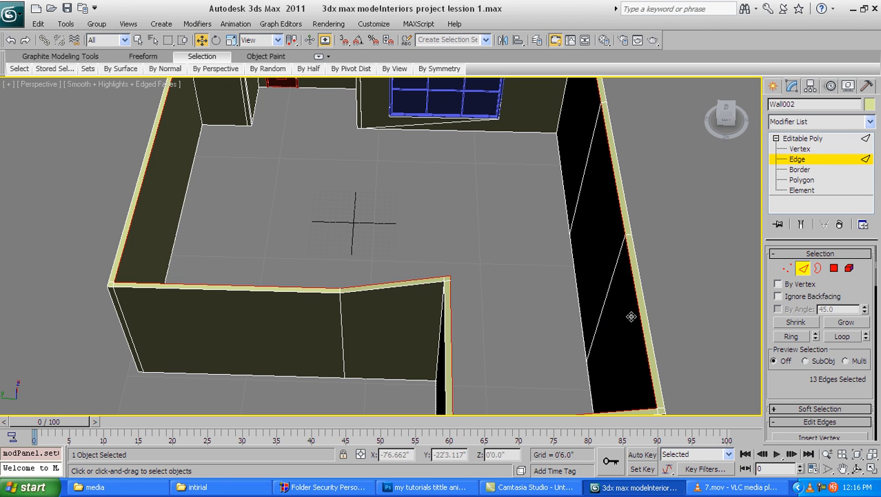
middle_click_drag(624, 283, 610, 336)
Create a linear shape named Shape001 again from the selected upper wall edges.
left_click_drag(787, 390, 820, 300)
scroll(821, 303, "down", 5)
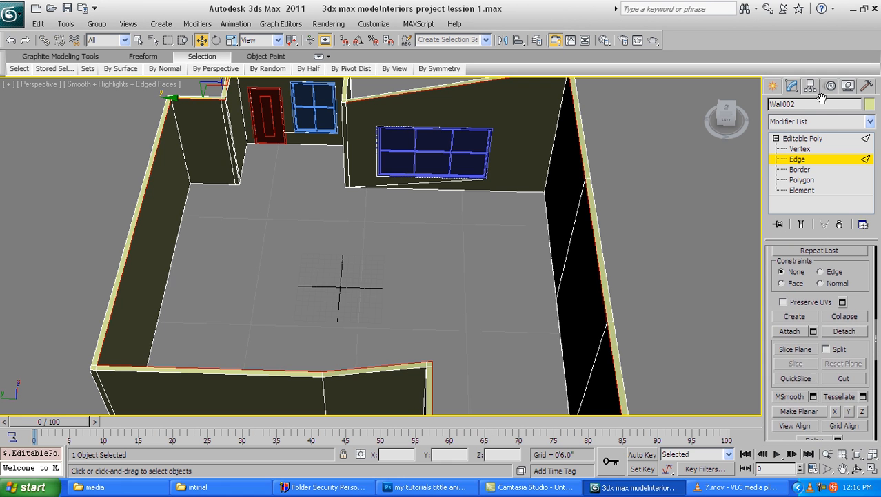
scroll(860, 275, "up", 1)
scroll(860, 274, "down", 10)
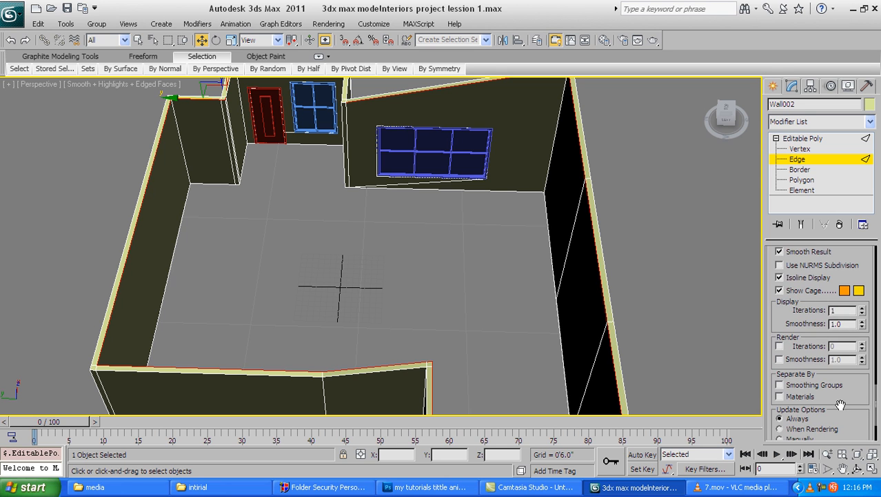
scroll(837, 403, "down", 3)
scroll(849, 426, "up", 8)
scroll(850, 427, "up", 1)
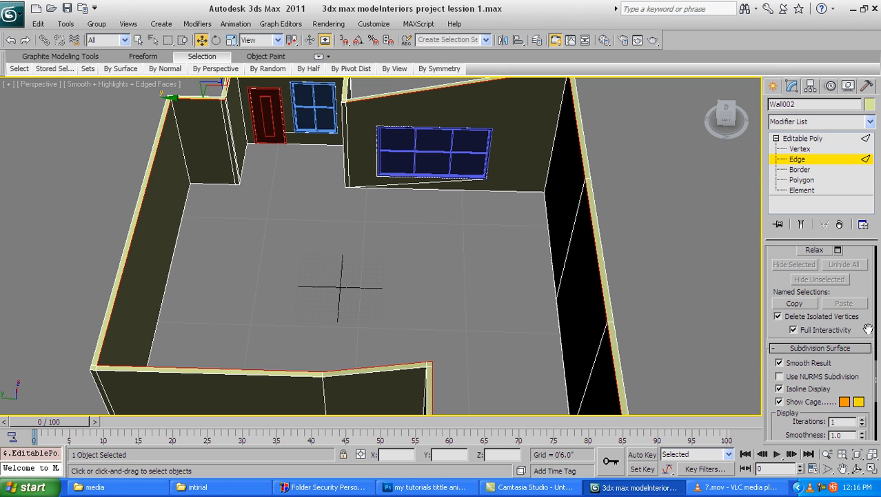
scroll(865, 291, "up", 7)
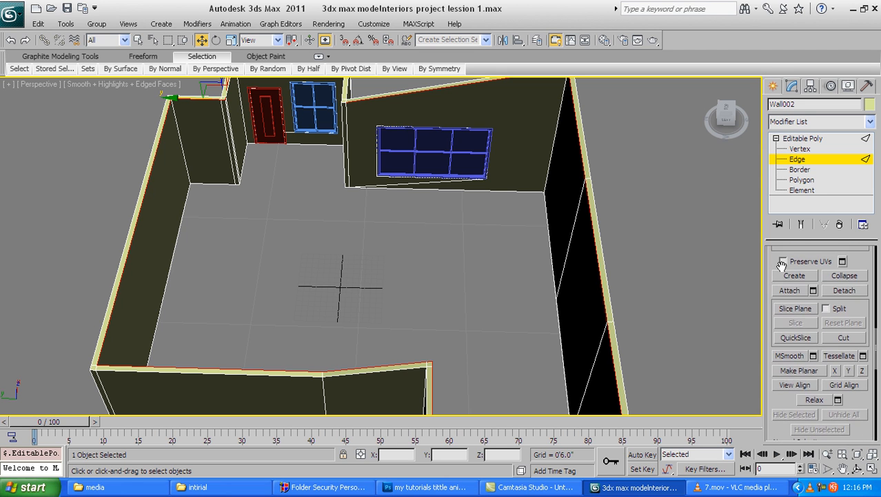
left_click_drag(773, 260, 798, 467)
left_click(800, 333)
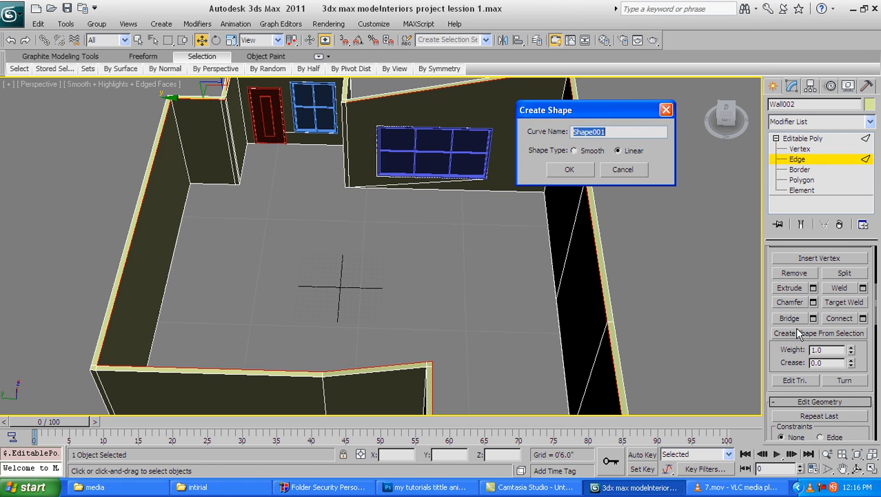
left_click(571, 169)
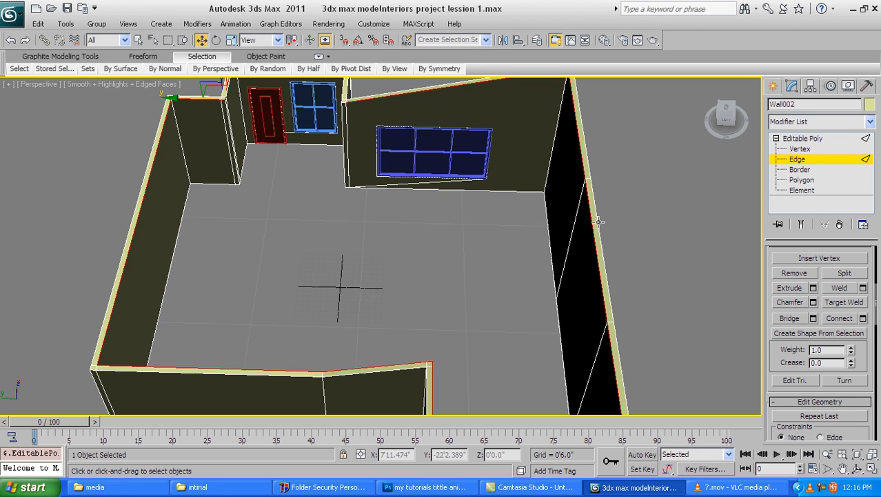
Leave edge editing and select the recreated shape along the wall tops.
left_click(817, 140)
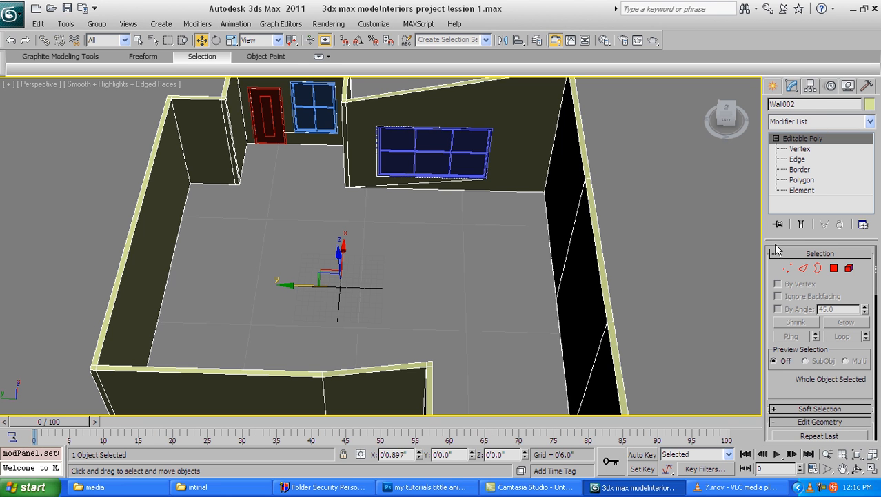
left_click(226, 228)
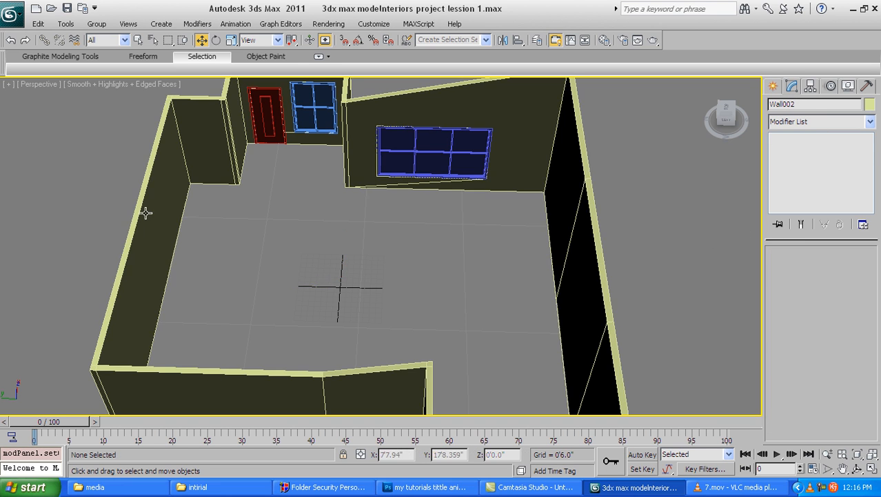
left_click(172, 215)
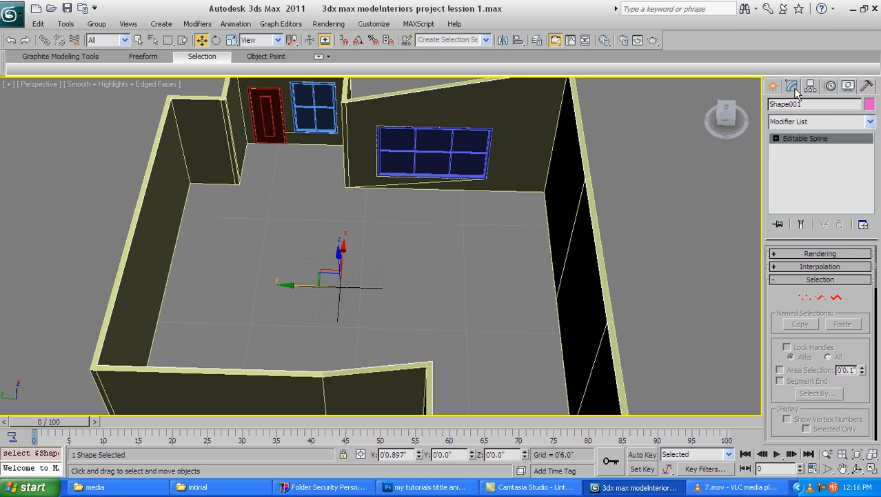
Enable the shape's thickness in both the renderer and the viewport.
left_click(775, 255)
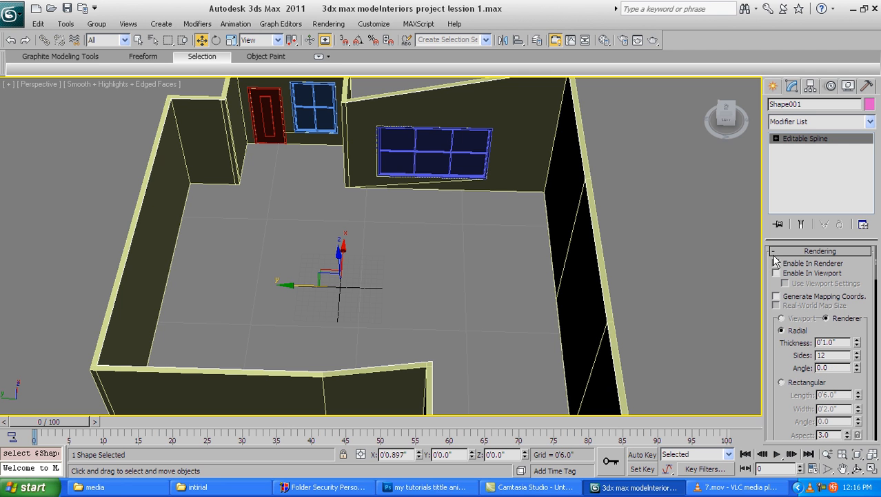
left_click(777, 264)
left_click(777, 273)
scroll(611, 289, "up", 5)
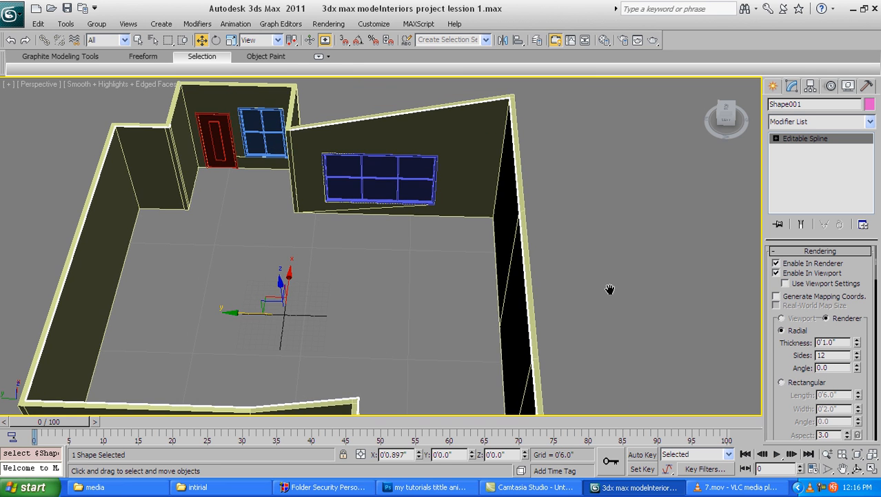
middle_click_drag(673, 290, 635, 278)
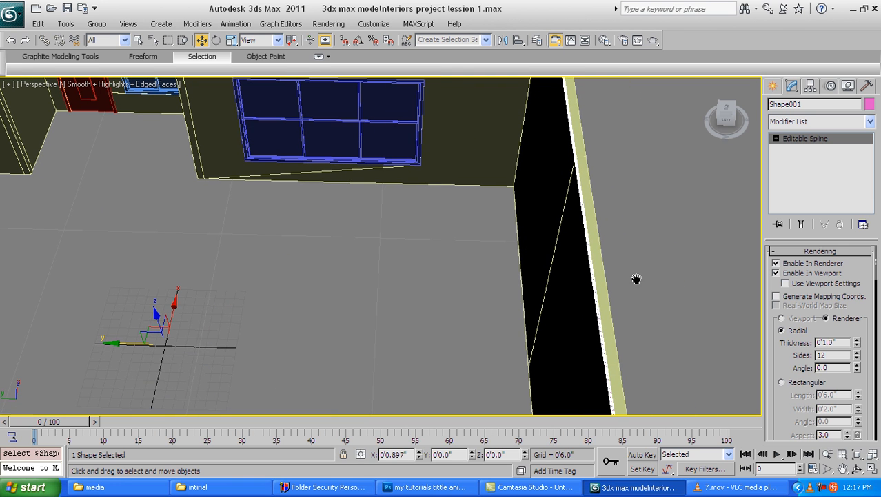
Try a rectangular cross-section for the shape's rendering.
left_click(777, 296)
left_click(777, 296)
scroll(782, 352, "down", 1)
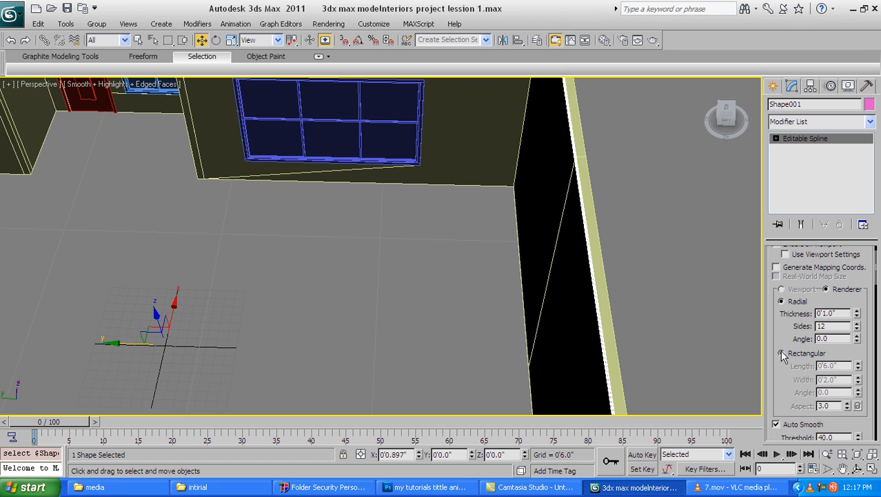
left_click(781, 352)
middle_click_drag(676, 316, 567, 299)
scroll(620, 304, "up", 3)
scroll(626, 304, "down", 2)
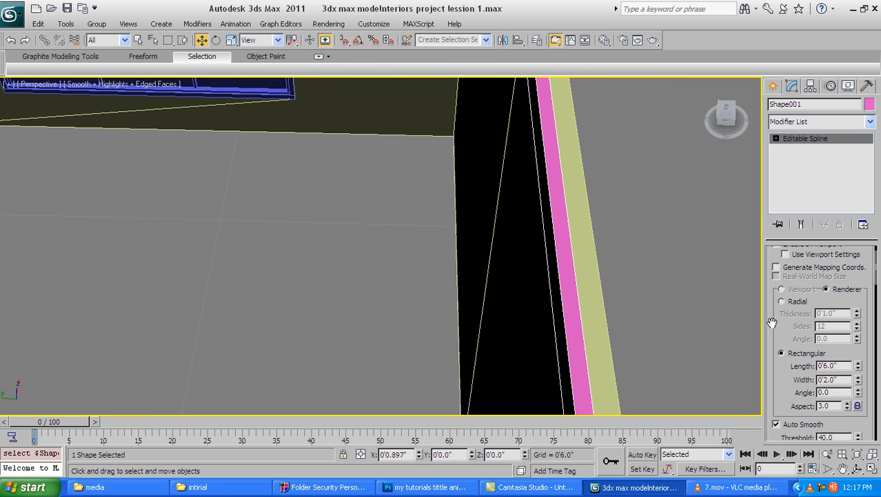
left_click_drag(783, 314, 780, 342)
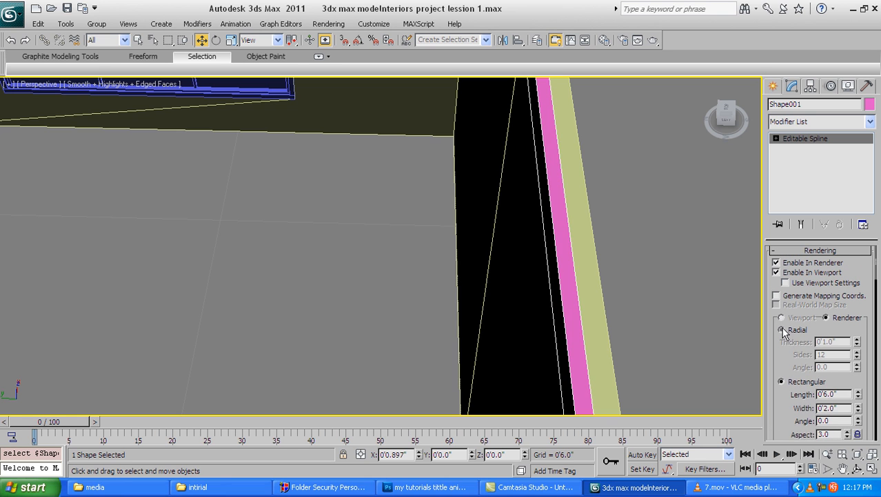
Return the shape's cross-section to Radial and adjust its thickness.
left_click(782, 330)
left_click_drag(858, 343, 852, 393)
left_click_drag(794, 368, 805, 186)
Examine the thickened shape along the wall tops from several angles around the room.
scroll(544, 251, "down", 10)
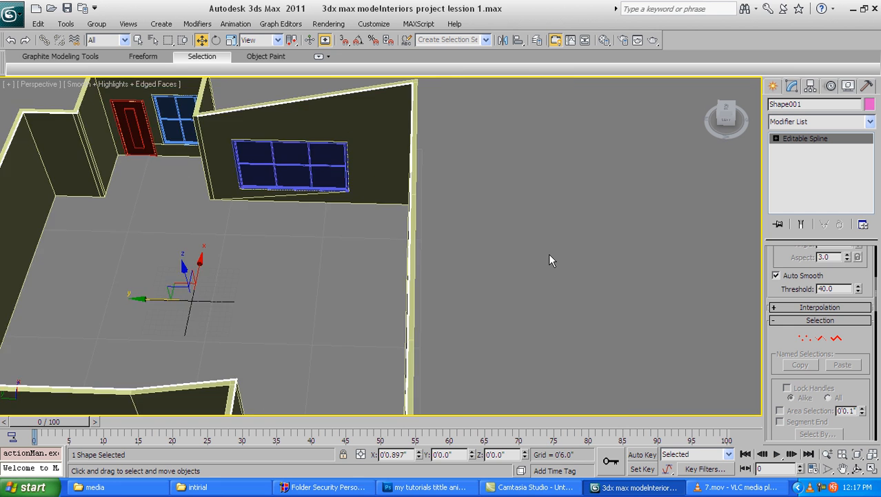
middle_click_drag(449, 297, 461, 263, "alt")
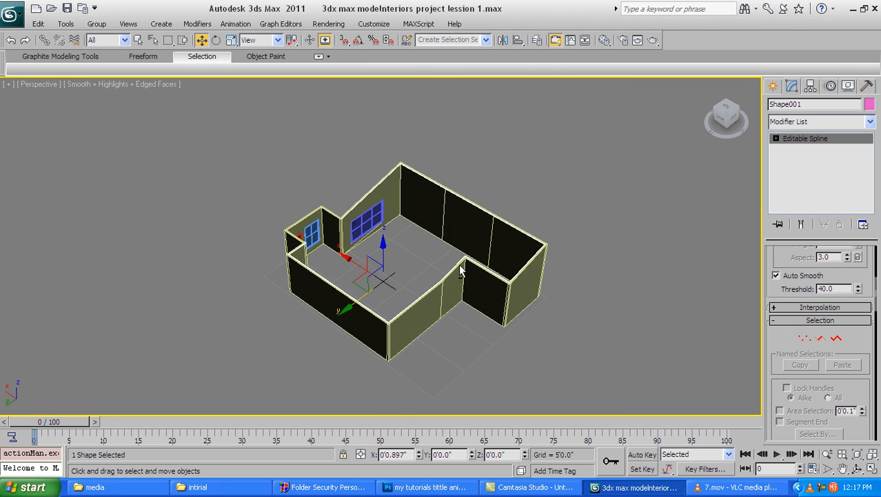
scroll(473, 223, "up", 4)
middle_click_drag(473, 223, 404, 273)
scroll(402, 272, "up", 5)
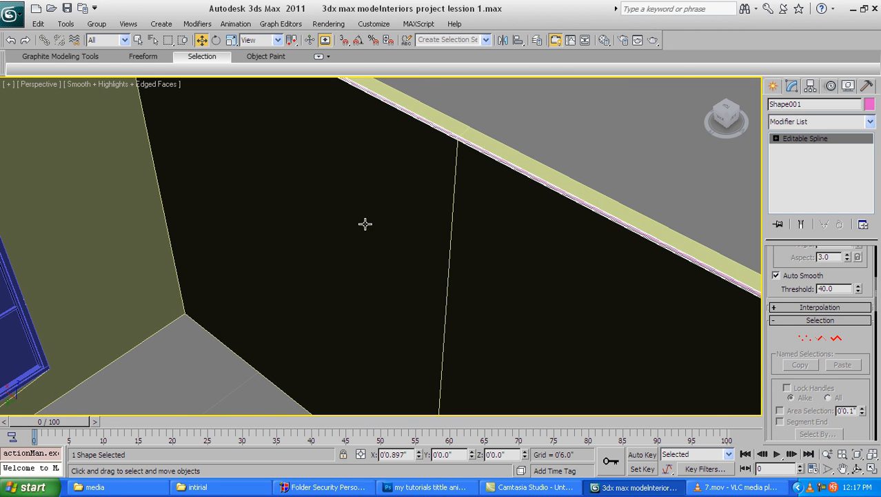
scroll(407, 218, "down", 2)
scroll(406, 254, "down", 3)
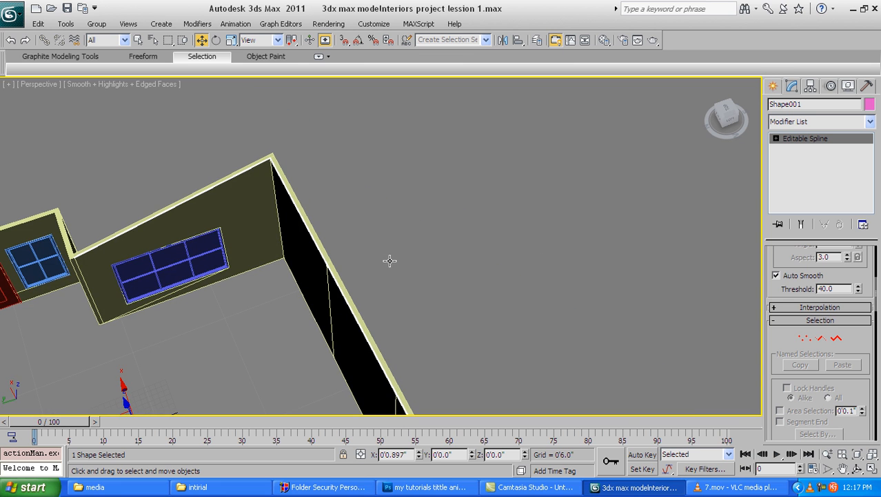
middle_click_drag(392, 249, 470, 238)
middle_click_drag(276, 247, 346, 249)
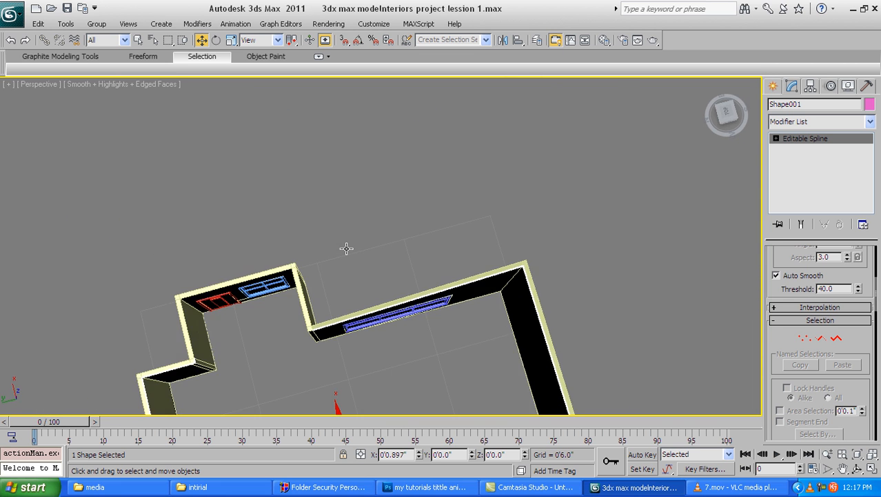
middle_click_drag(365, 294, 393, 182)
scroll(409, 286, "down", 5)
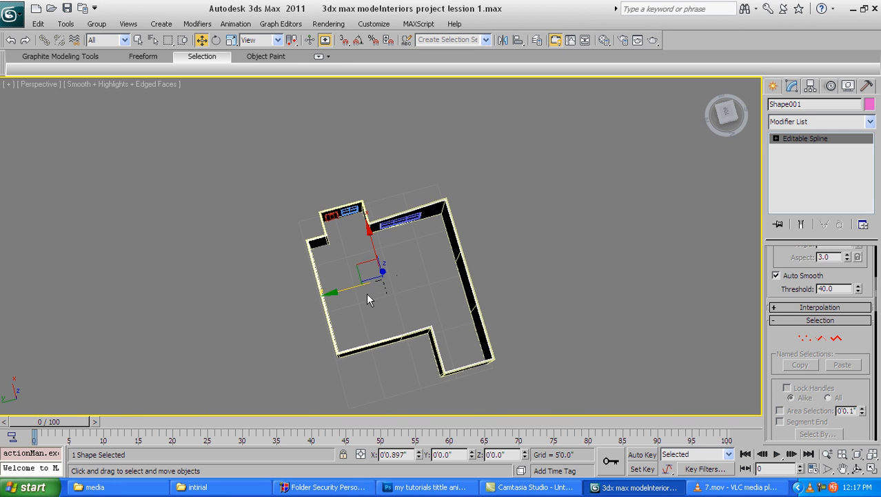
Move the shape along Y to about 42 ft 3 in, clear of the room, and check its outline for gaps.
left_click_drag(346, 290, 166, 333)
middle_click_drag(165, 334, 365, 237)
scroll(365, 237, "up", 5)
middle_click_drag(334, 211, 407, 264)
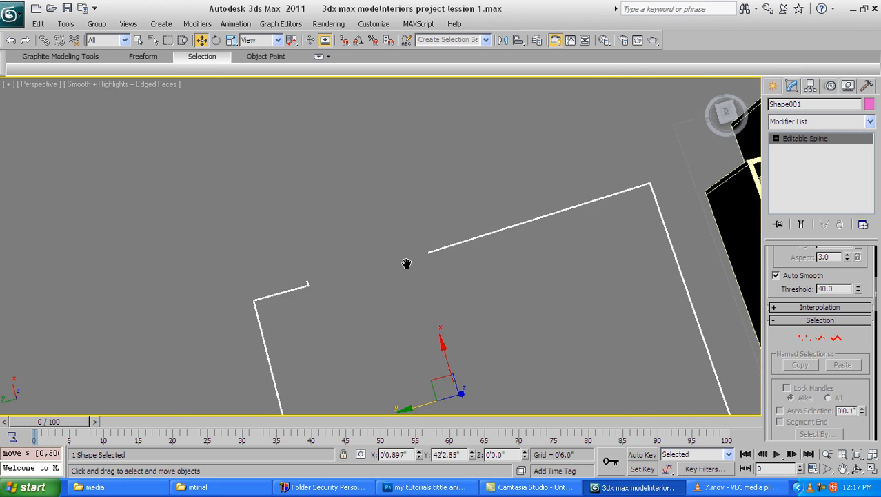
Compare the moved outline with the wall layout of the room.
scroll(360, 249, "down", 5)
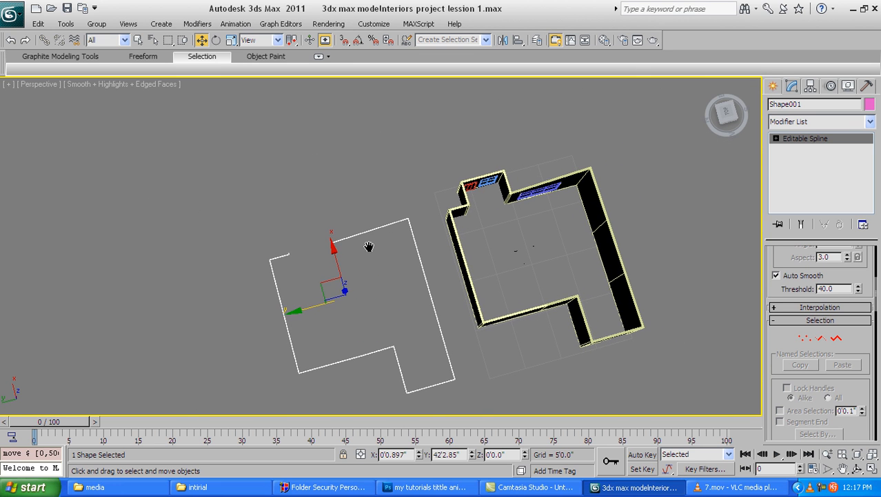
middle_click_drag(455, 256, 435, 260)
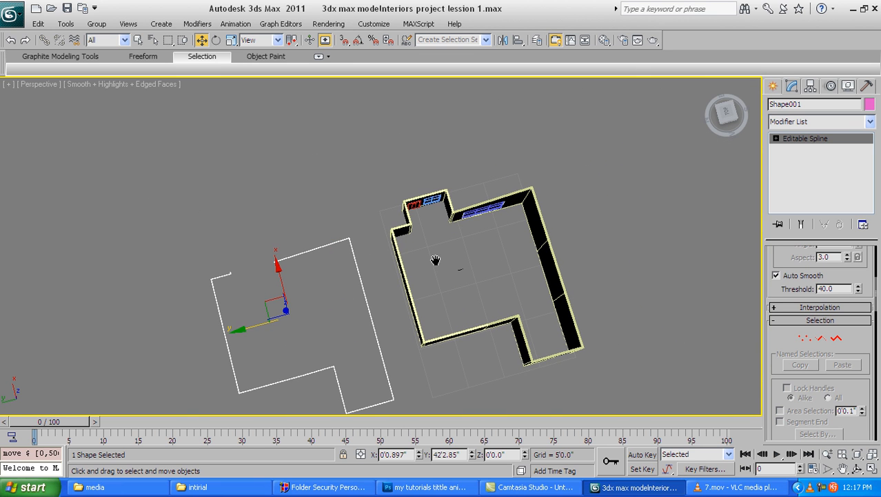
middle_click_drag(303, 267, 351, 245)
middle_click_drag(274, 265, 387, 288)
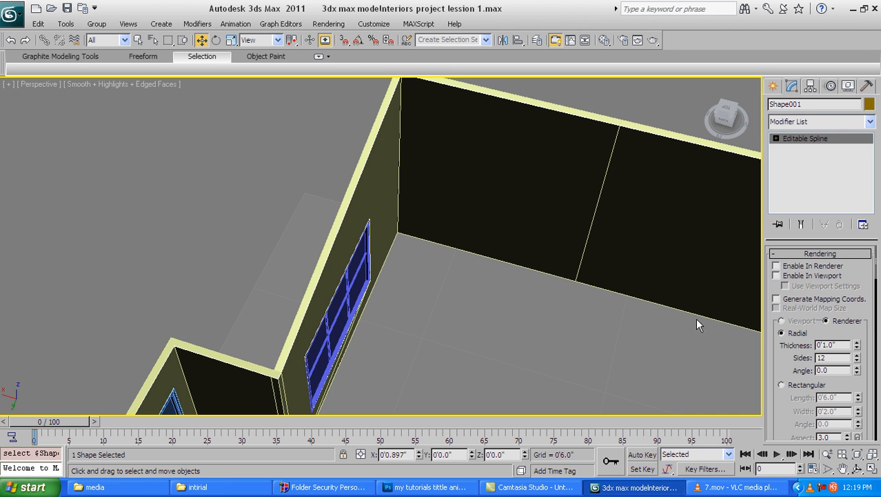
Enable the new ceiling-line shape in both the renderer and the viewport.
left_click(776, 266)
left_click(776, 275)
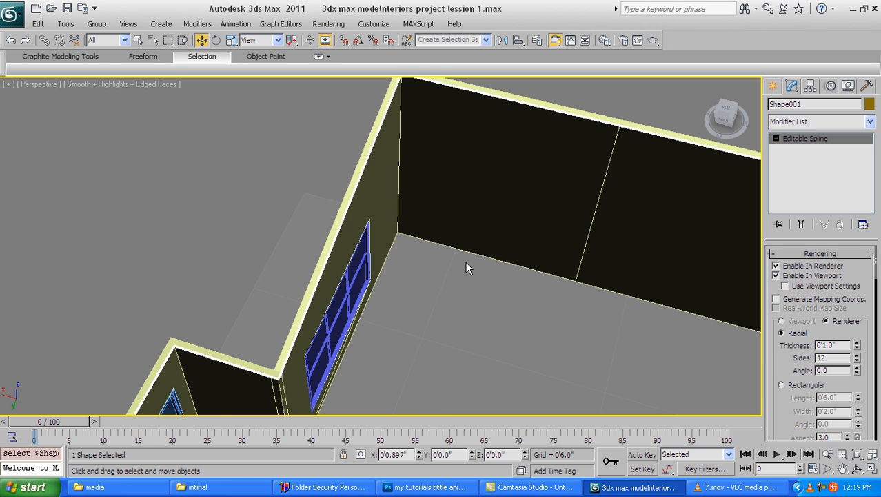
scroll(465, 261, "down", 5)
scroll(535, 256, "up", 3)
middle_click_drag(492, 256, 489, 256)
scroll(489, 256, "up", 8)
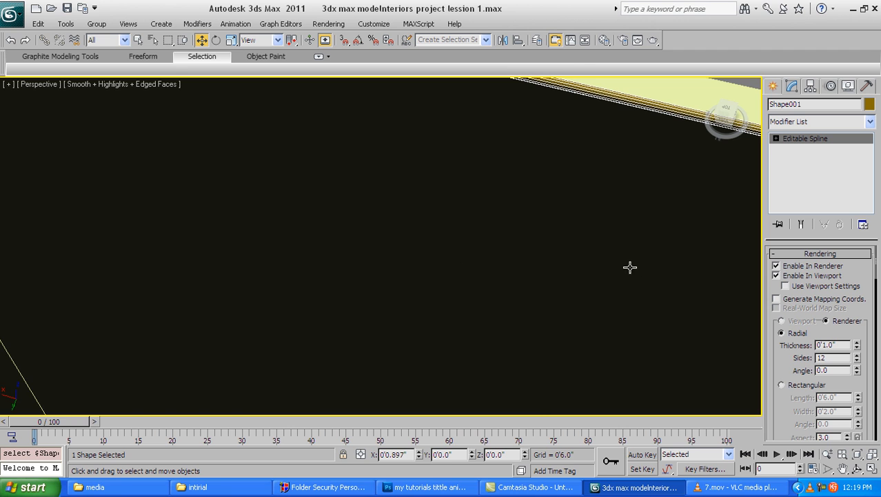
scroll(646, 268, "down", 3)
Change the shape's object color to a bright green from the 3ds Max palette.
left_click(871, 105)
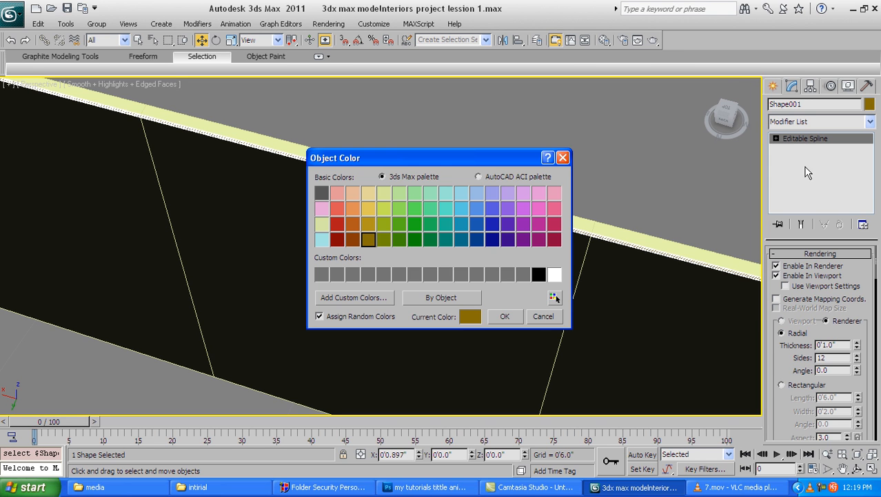
left_click(415, 208)
left_click(504, 316)
Move the shape along Y to about 50 ft 1 in to check its outline, and undo the move.
scroll(455, 278, "down", 10)
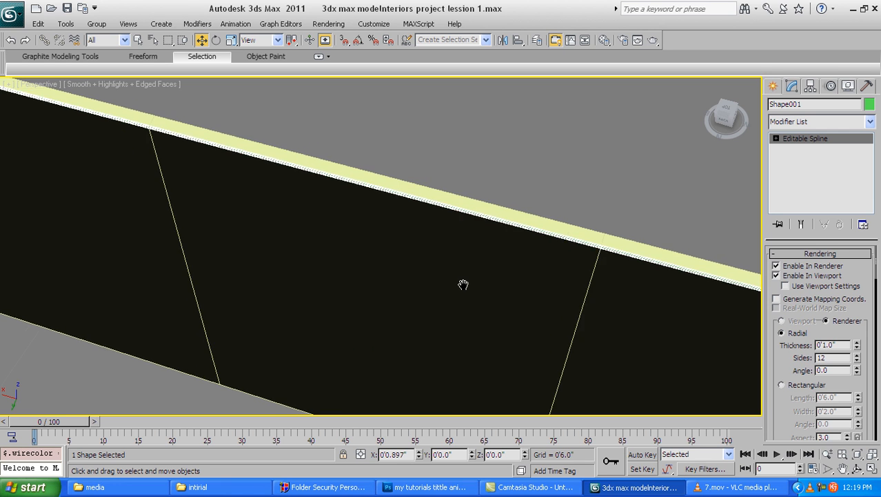
middle_click_drag(505, 307, 504, 327, "alt")
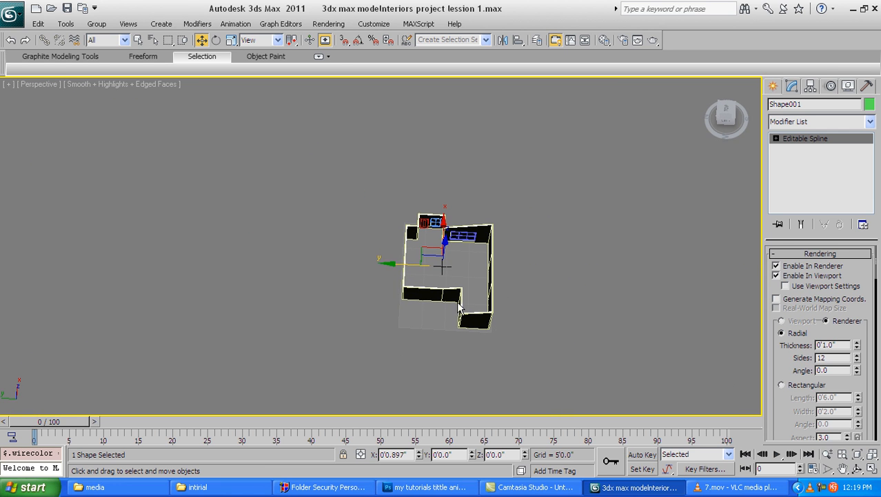
left_click_drag(394, 262, 270, 265)
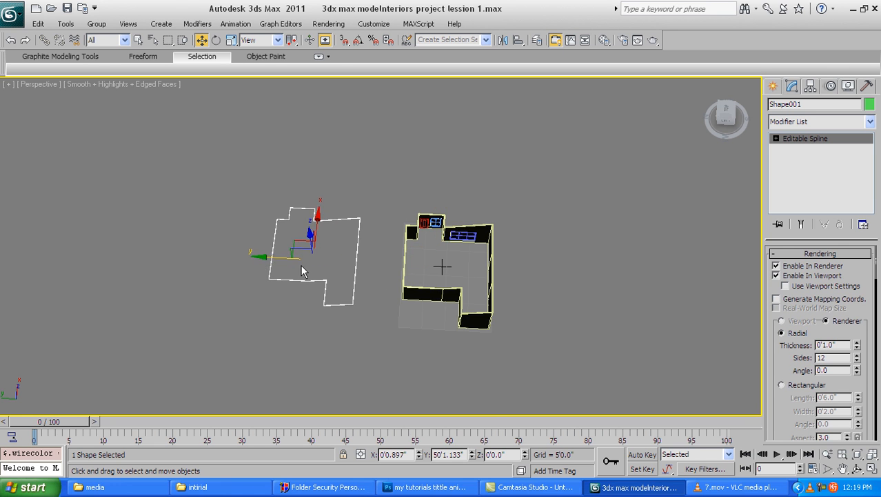
middle_click_drag(270, 265, 345, 273)
scroll(409, 274, "up", 5)
scroll(409, 273, "up", 3)
key("ctrl+z")
Show the Layers toolbar and dock it beside the main toolbar.
middle_click_drag(640, 303, 275, 261)
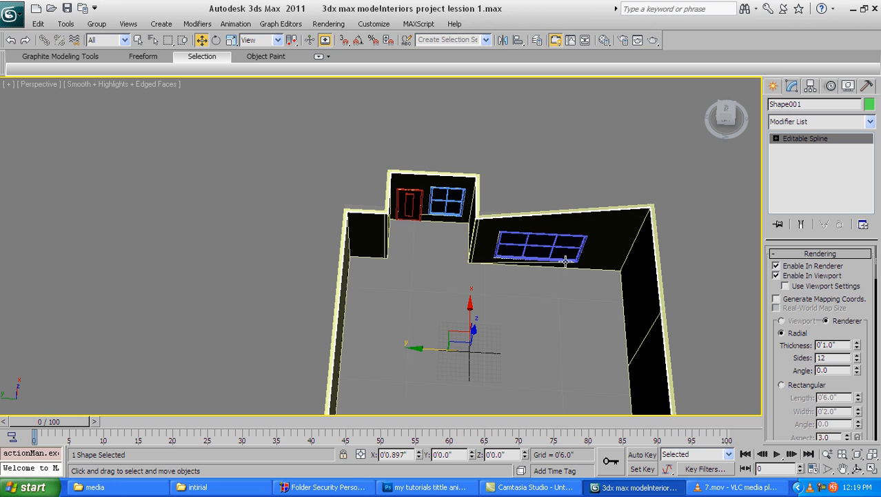
middle_click_drag(566, 261, 564, 240)
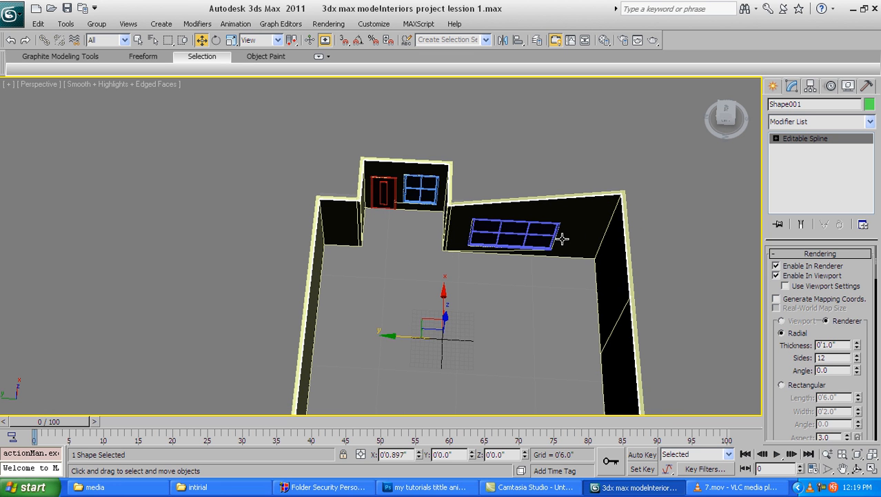
middle_click_drag(503, 229, 492, 202, "alt")
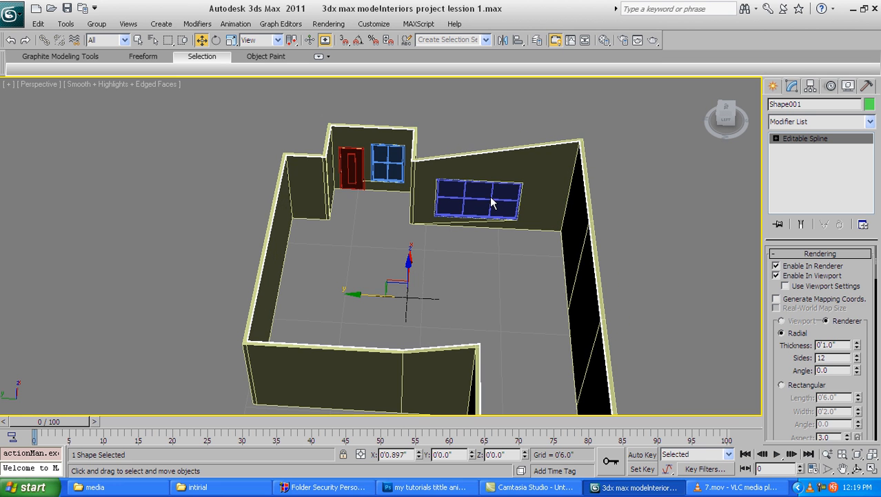
middle_click_drag(483, 263, 490, 133, "alt")
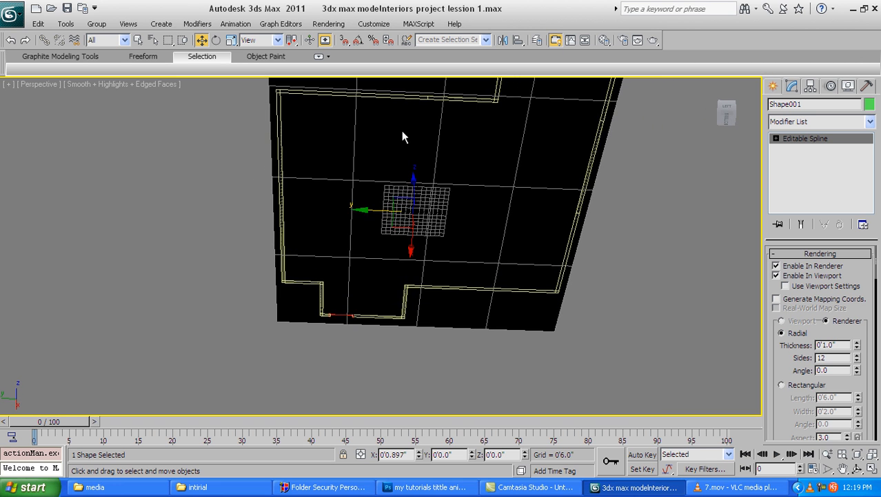
middle_click_drag(474, 165, 465, 273, "alt")
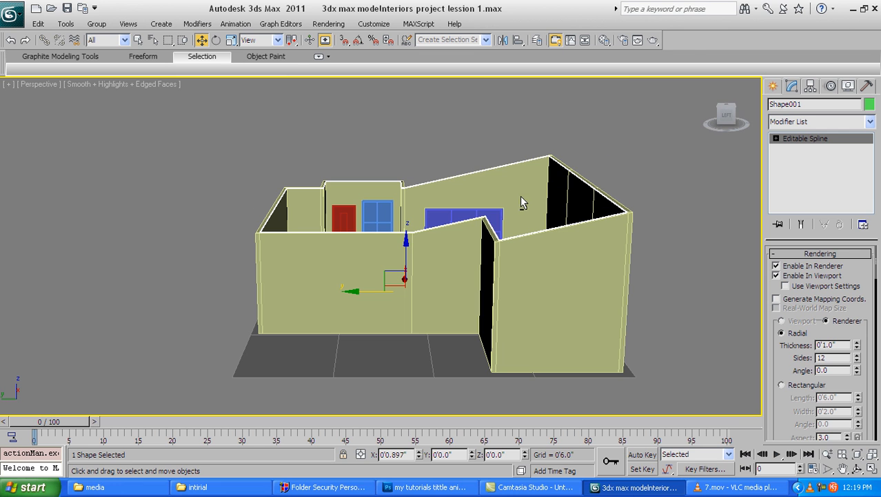
right_click(686, 61)
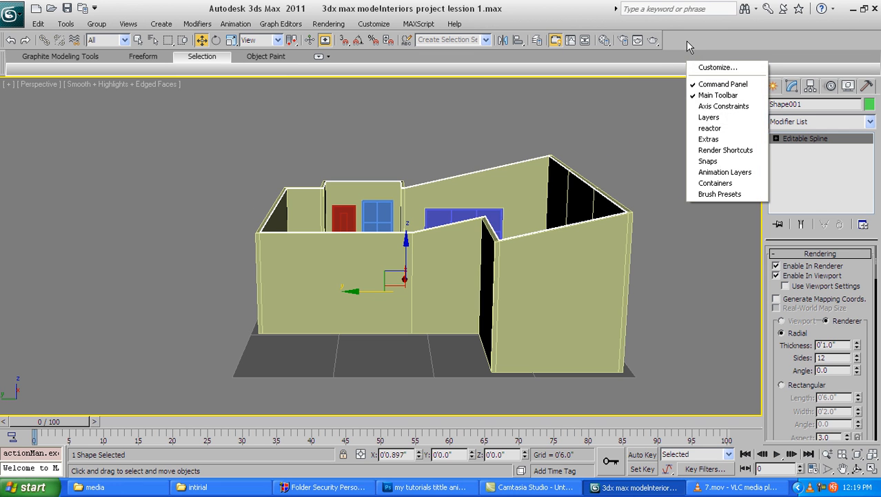
left_click(711, 118)
left_click_drag(470, 103, 749, 40)
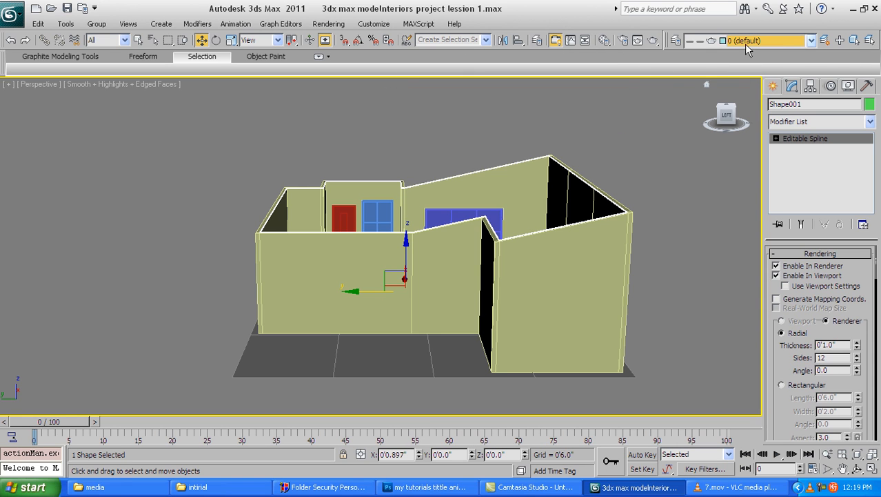
Hide the floor layer and keep 0 (default) as the current layer.
left_click(812, 41)
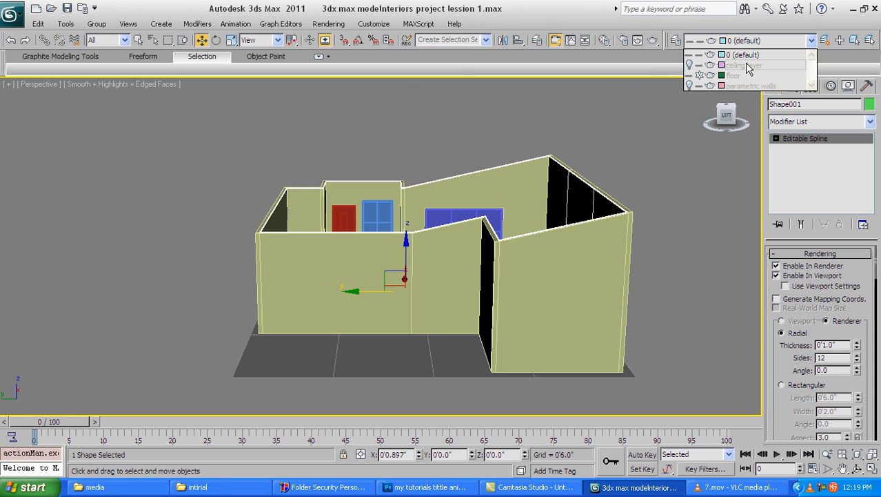
left_click(689, 76)
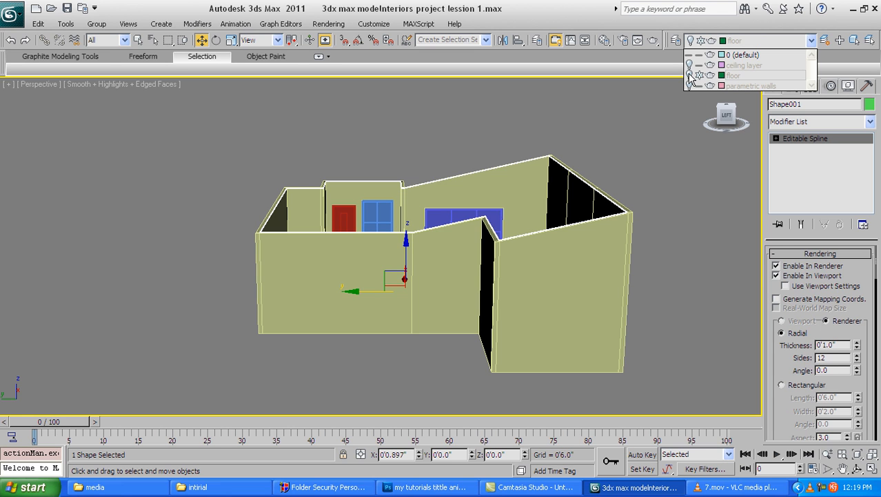
left_click(728, 55)
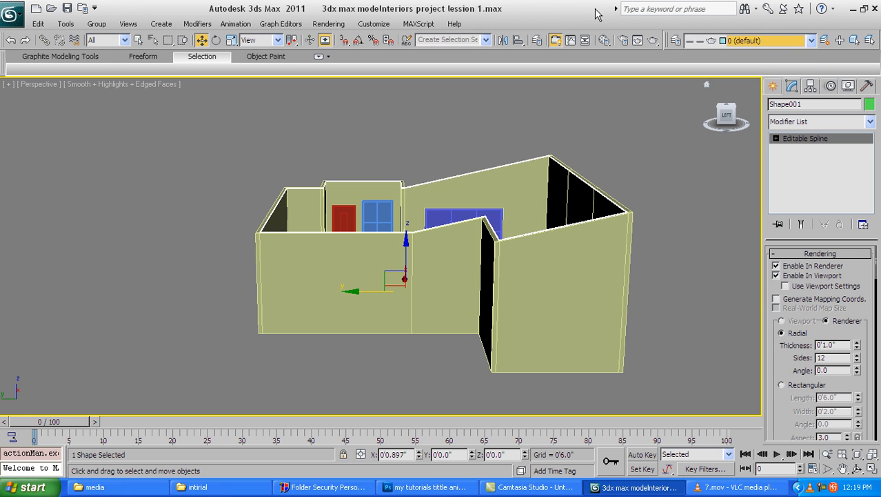
Select the walls object and pick the three bottom inner edges along its long side wall at edge level.
middle_click_drag(627, 211, 630, 162, "alt")
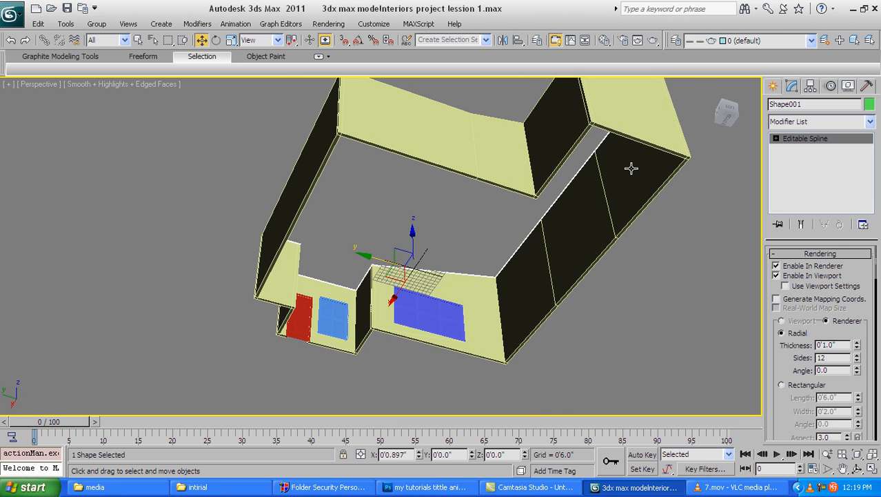
scroll(631, 168, "up", 5)
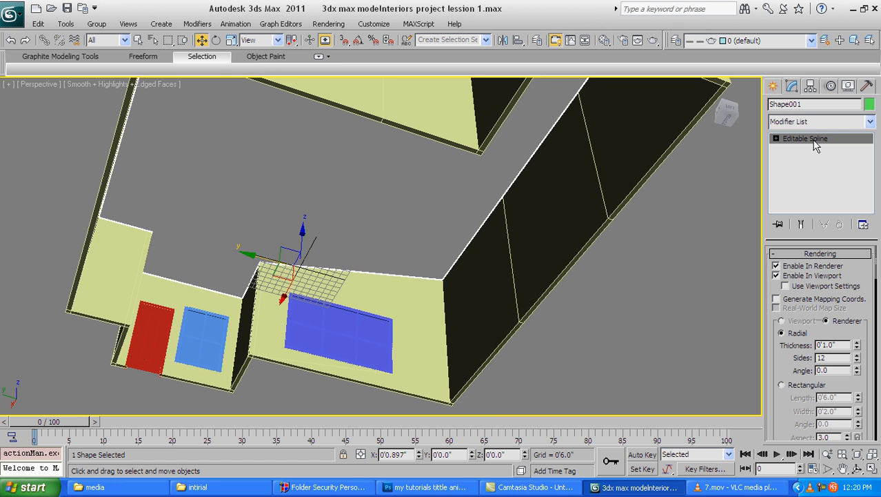
left_click(776, 139)
left_click(726, 177)
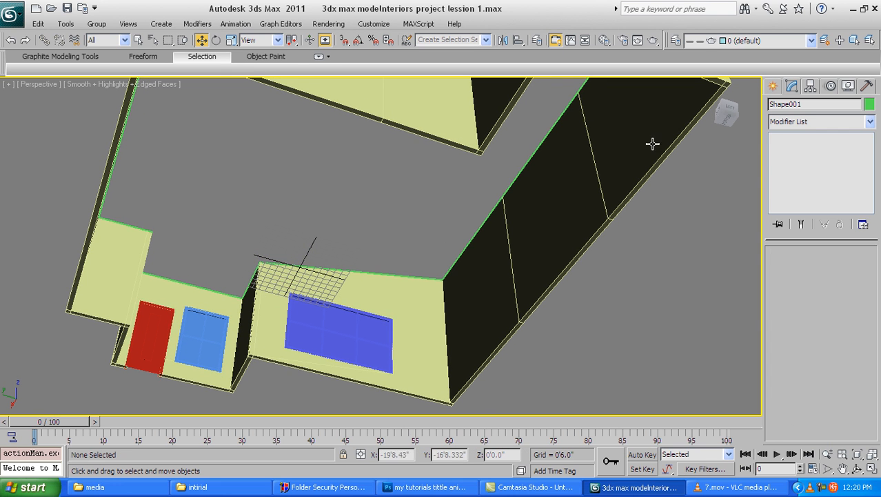
left_click(797, 159)
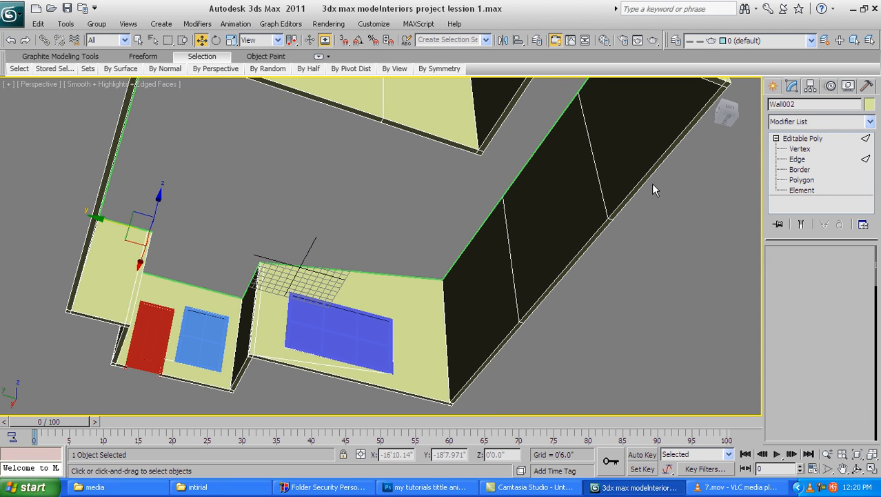
left_click(633, 171)
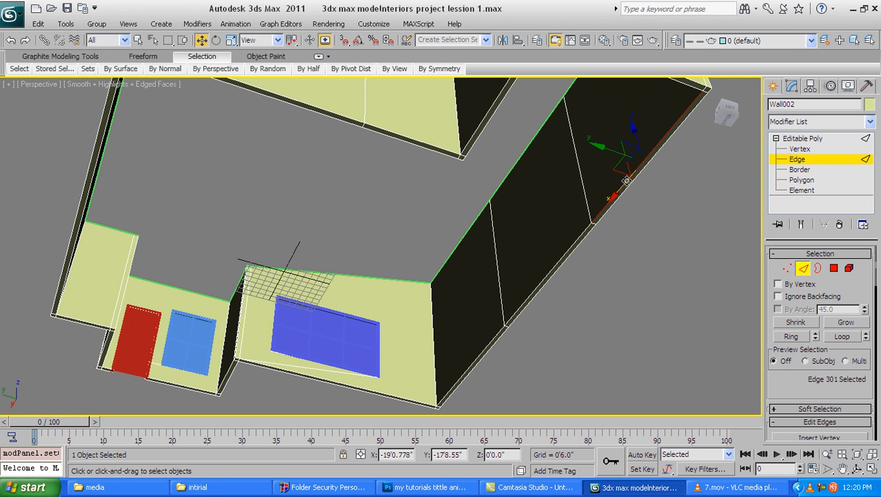
left_click(570, 244)
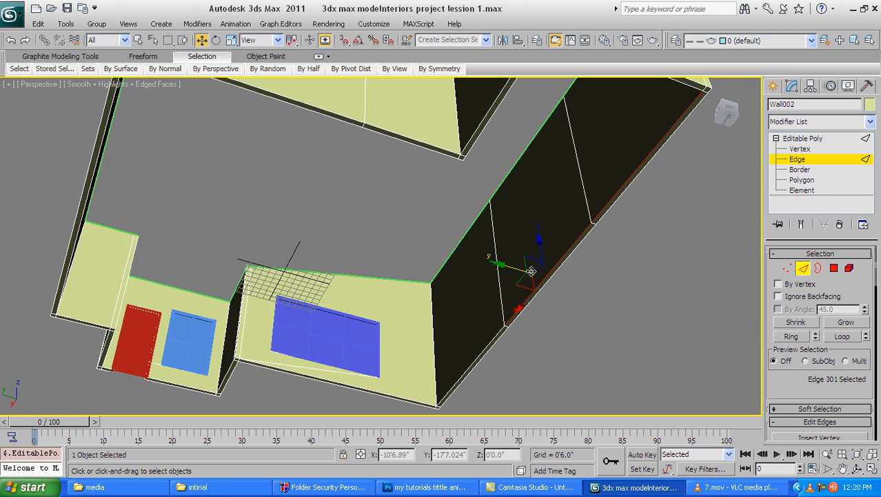
left_click(486, 349, "ctrl")
middle_click_drag(486, 348, 595, 215)
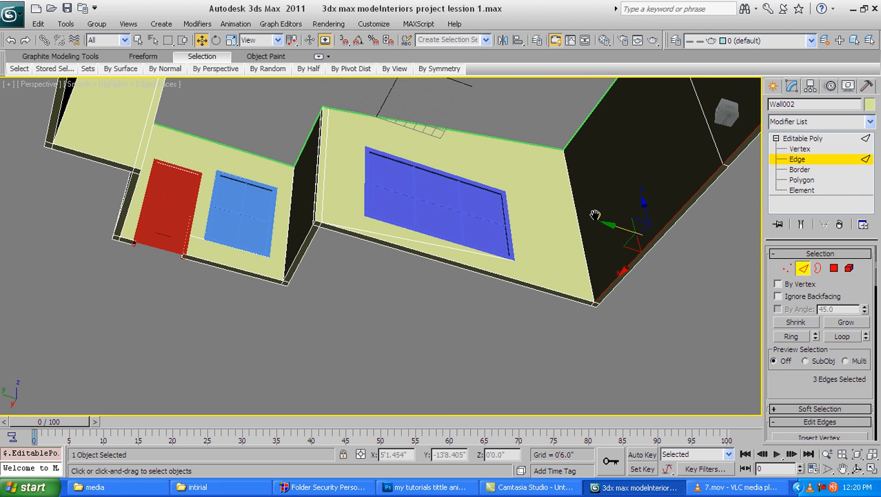
Add the bottom inner edges of the large-window wall and the adjoining short return wall to the edge selection.
left_click(558, 291)
middle_click_drag(436, 241, 504, 244)
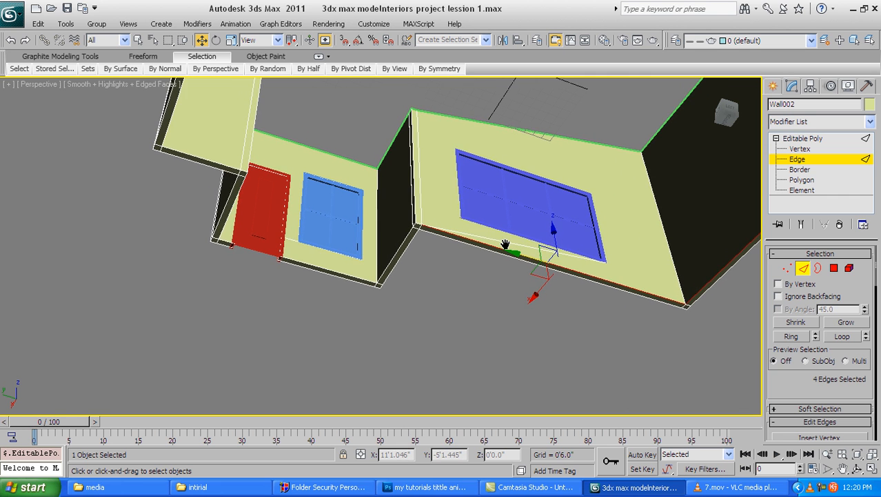
scroll(507, 244, "up", 2)
left_click(434, 215)
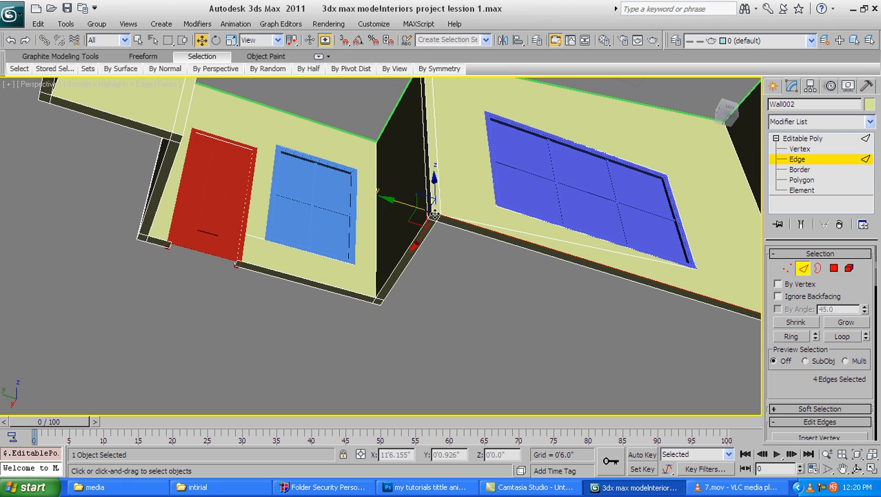
scroll(466, 247, "up", 2)
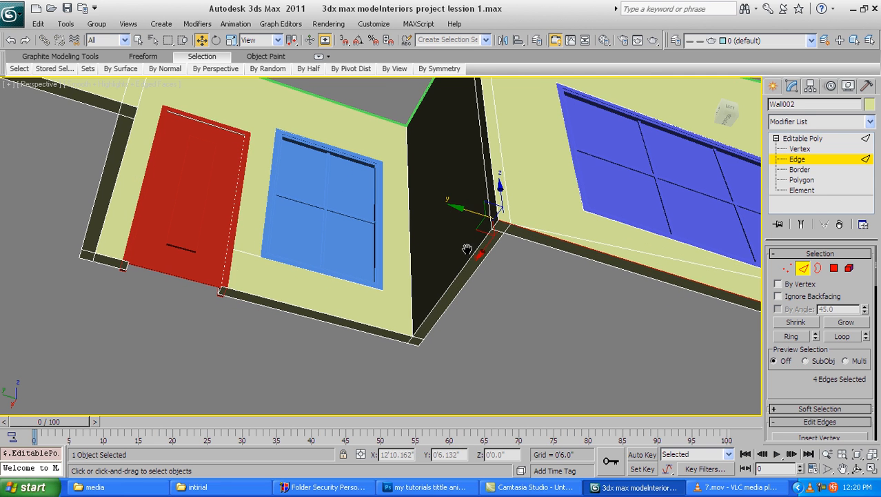
left_click(495, 223, "ctrl")
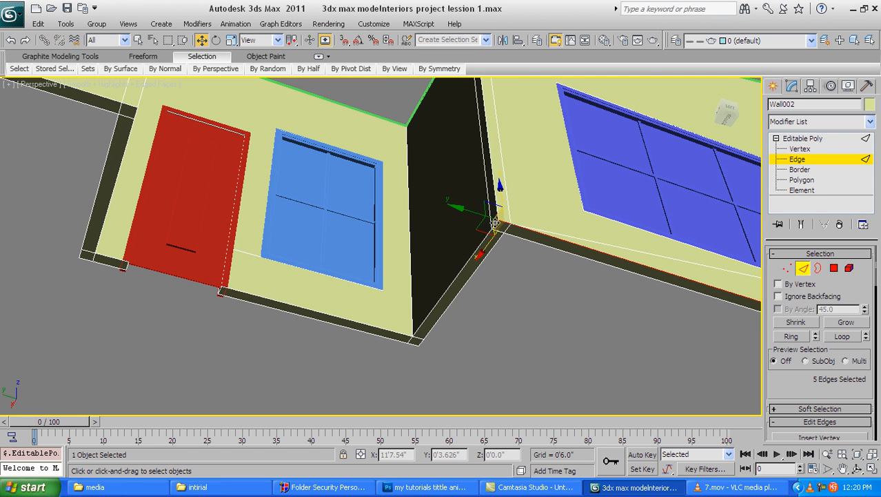
left_click(455, 278, "ctrl")
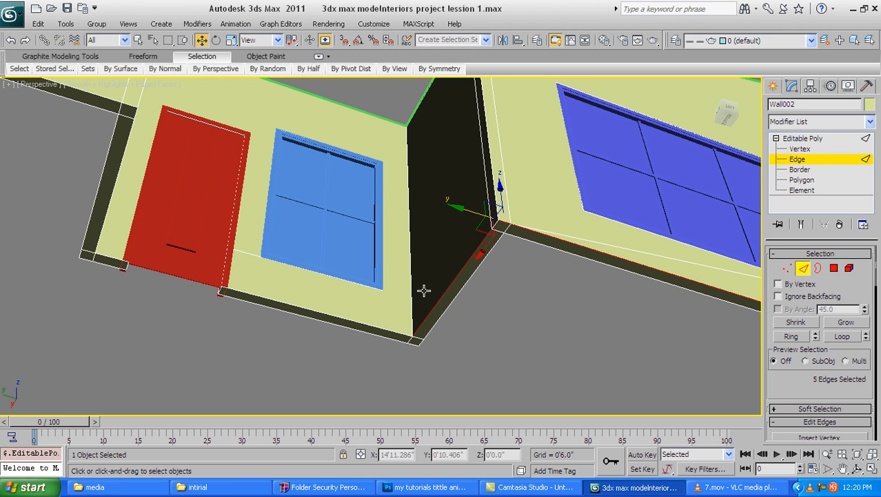
Add the bottom inner edges of the red-door wall, on both sides of the door, and of its adjoining side wall to the selection.
middle_click_drag(421, 291, 379, 291, "alt")
left_click(378, 291, "ctrl")
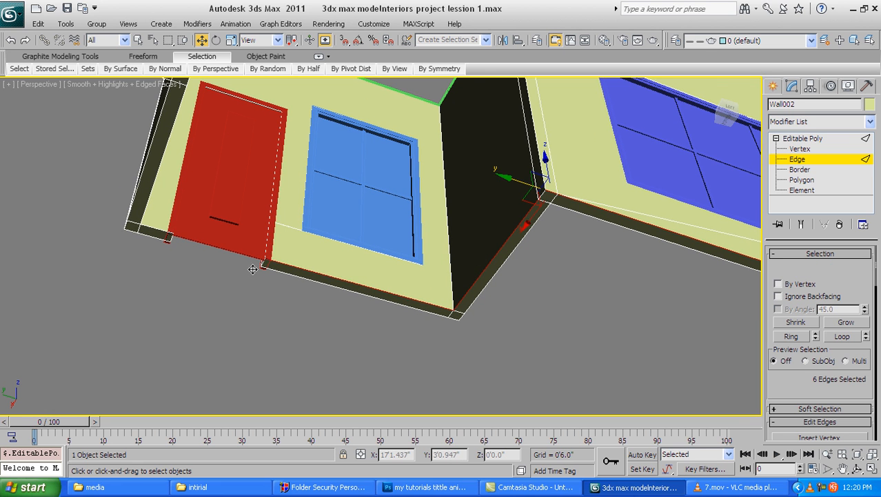
middle_click_drag(295, 265, 343, 235, "alt")
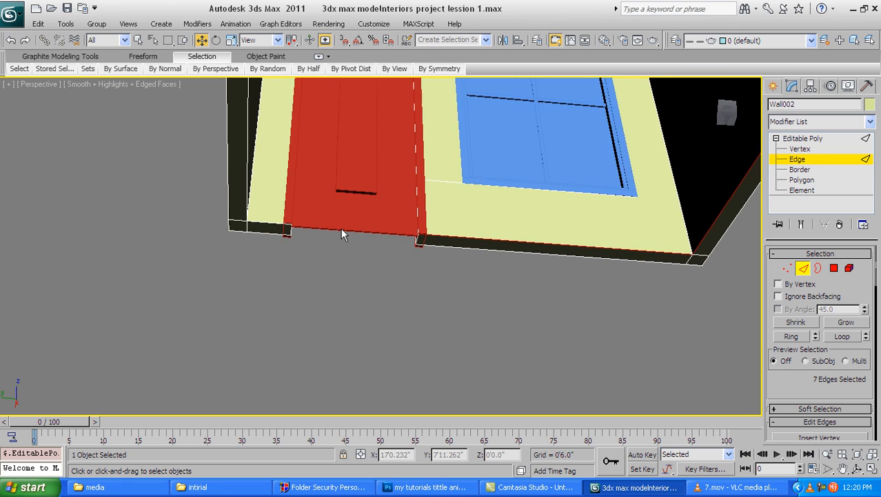
scroll(342, 235, "up", 2)
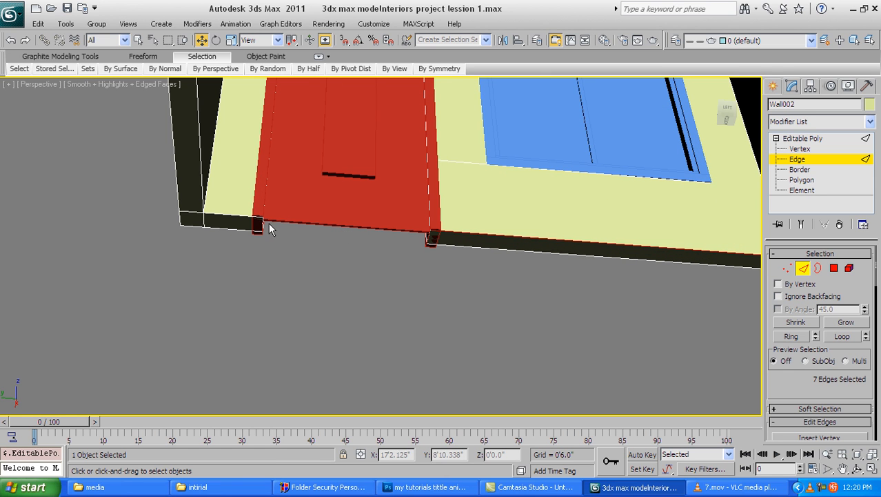
middle_click_drag(295, 233, 298, 256, "alt")
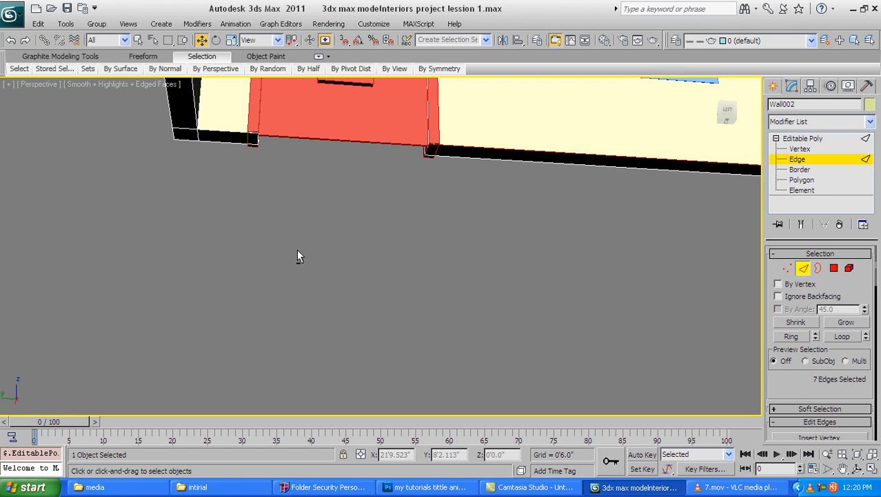
middle_click_drag(307, 207, 327, 351)
scroll(327, 351, "up", 2)
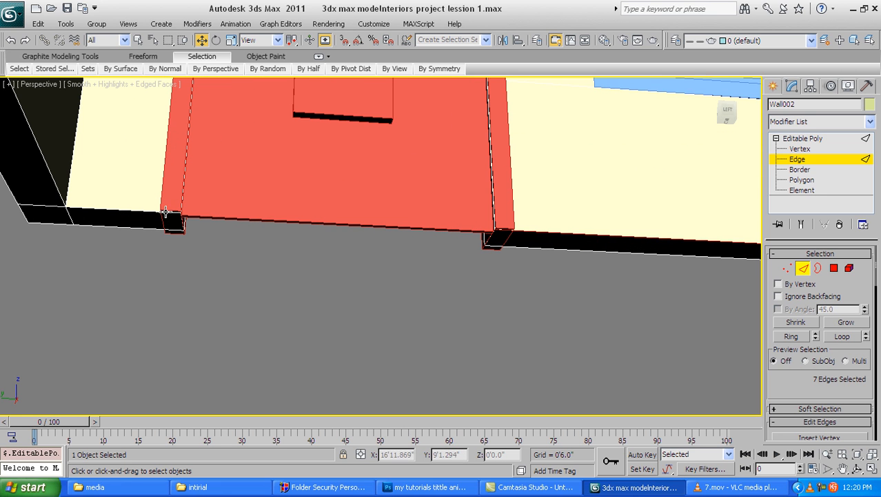
left_click(123, 230, "ctrl")
middle_click_drag(131, 238, 178, 274)
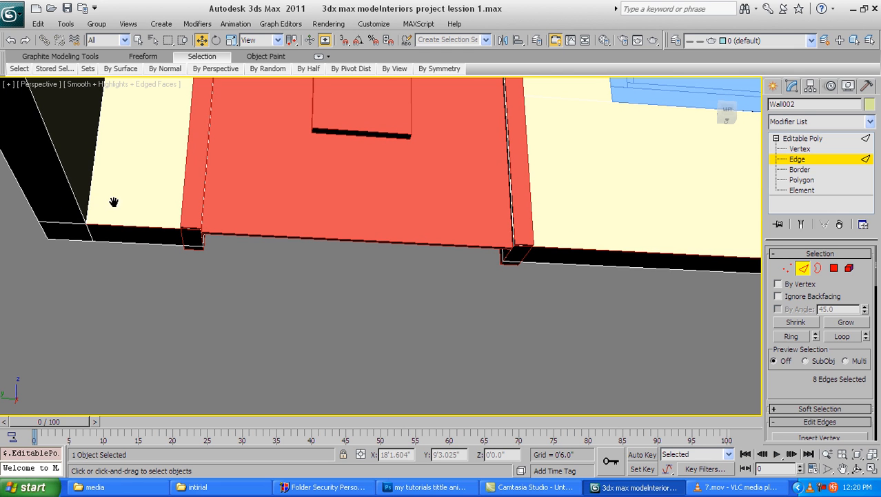
left_click(70, 190, "ctrl")
Add the bottom edges around the projecting corner and along the short plain wall beyond it to the edge selection.
scroll(150, 226, "down", 2)
middle_click_drag(150, 226, 104, 249, "alt")
key("shift+z")
key("shift+z")
middle_click_drag(227, 214, 247, 200)
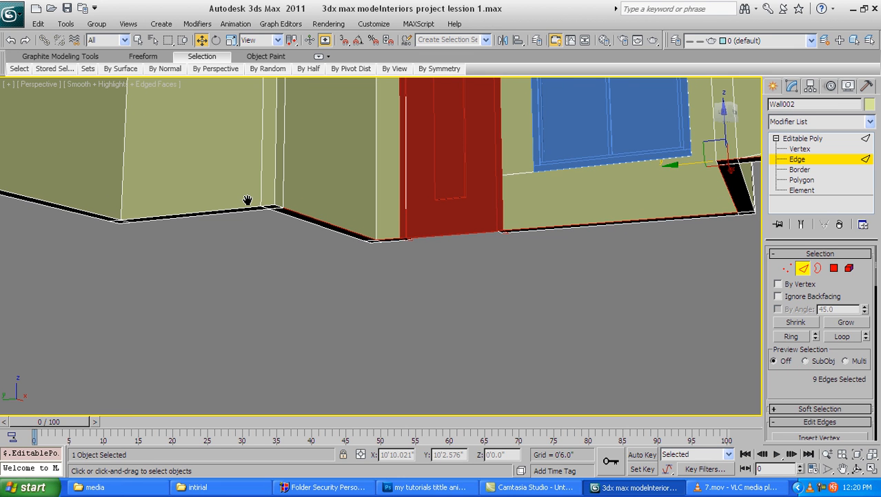
scroll(269, 206, "up", 2)
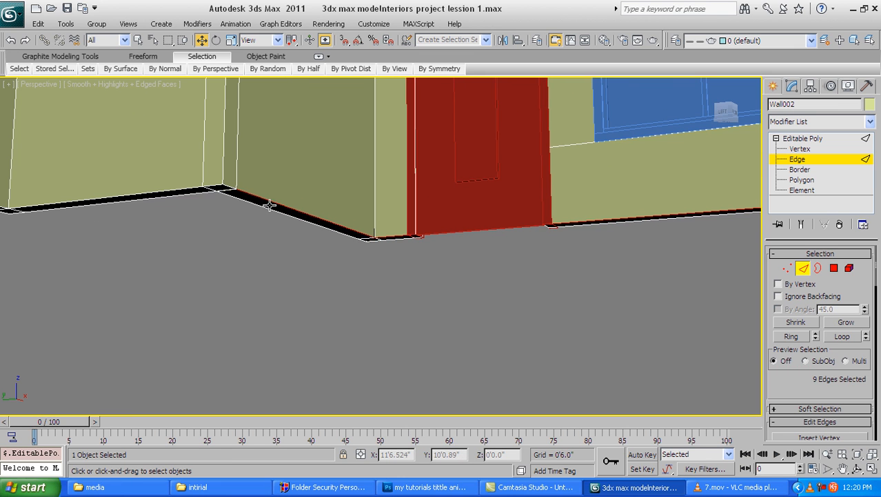
left_click(227, 185, "ctrl")
left_click_drag(185, 189, 130, 197)
left_click(96, 205, "ctrl")
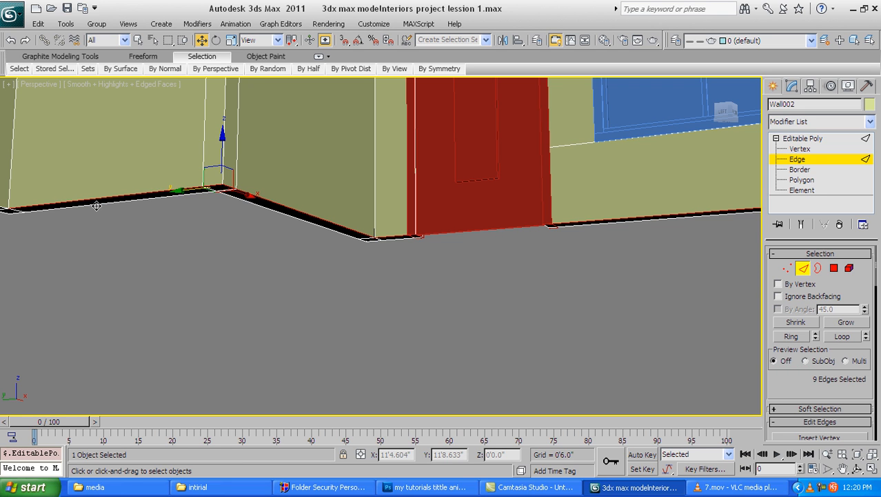
Add the bottom inner edge of the next long wall and both bottom edges of the adjoining two-segment wall to the selection.
middle_click_drag(87, 203, 305, 226)
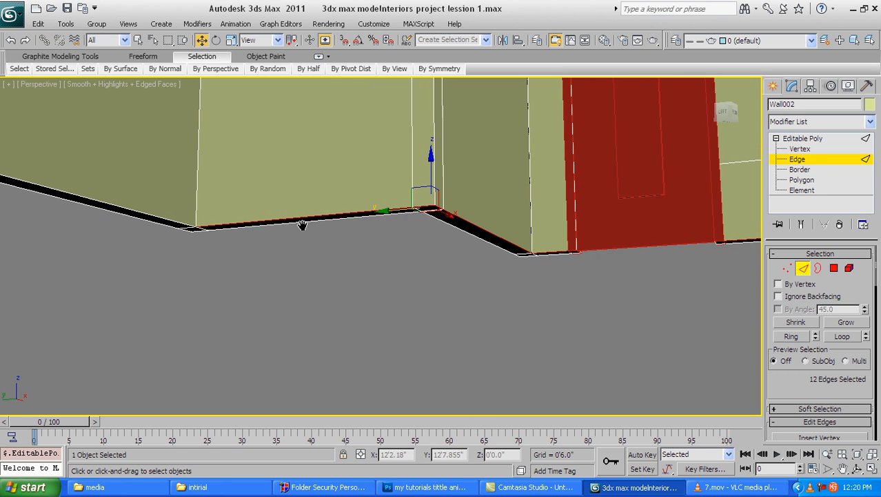
left_click(149, 214, "ctrl")
middle_click_drag(148, 213, 269, 265)
scroll(367, 253, "down", 5)
middle_click_drag(205, 254, 373, 238)
scroll(366, 265, "up", 3)
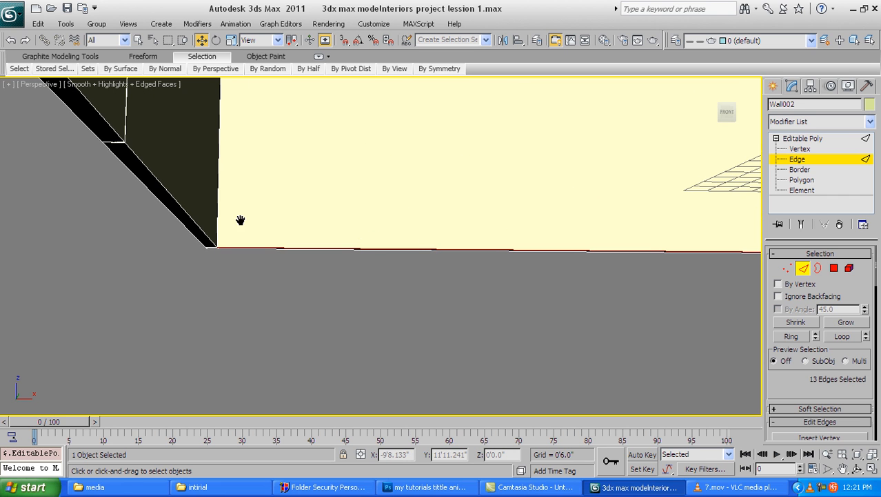
left_click(156, 176, "ctrl")
middle_click_drag(113, 170, 274, 260)
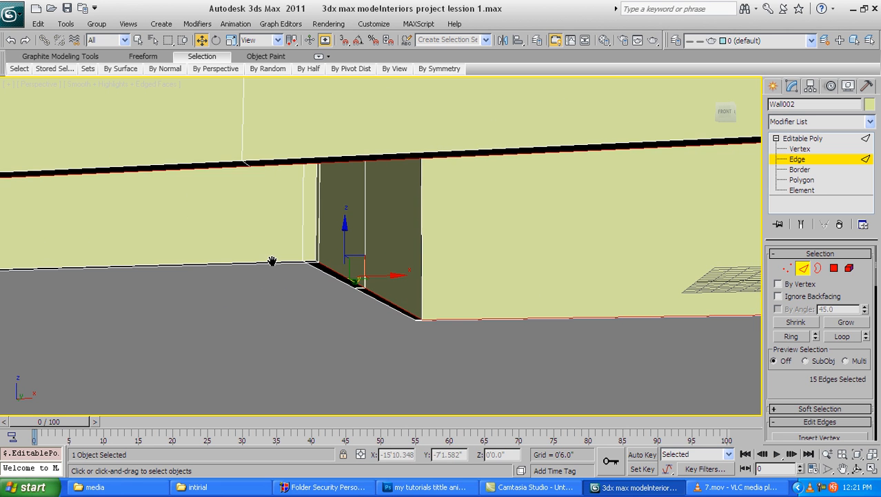
Add the bottom edges of the recess's return wall, beyond the two-segment wall, to the edge selection.
middle_click_drag(356, 311, 366, 290)
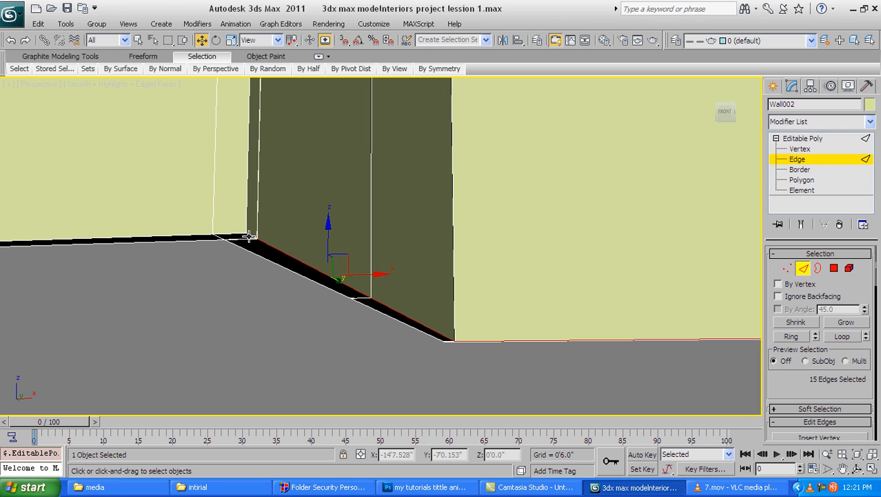
key("x")
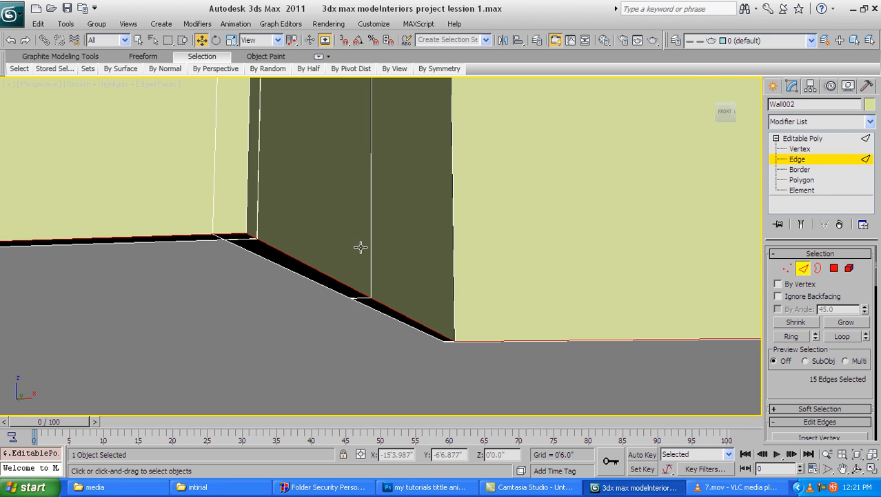
middle_click_drag(358, 246, 362, 247)
middle_click_drag(314, 284, 266, 287, "alt")
left_click(264, 287, "ctrl")
Add the bottom inner edge of the remaining end wall, between the return wall and the long side wall, to the selection.
scroll(265, 293, "down", 6)
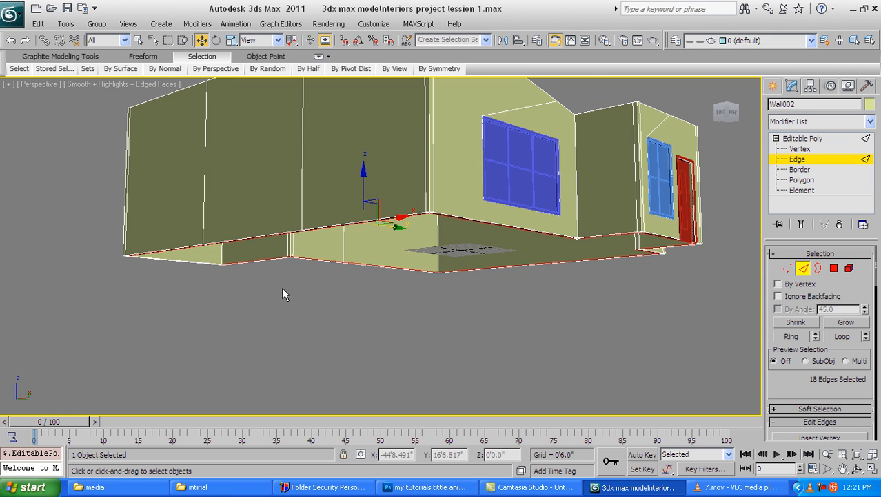
middle_click_drag(287, 284, 281, 283, "alt")
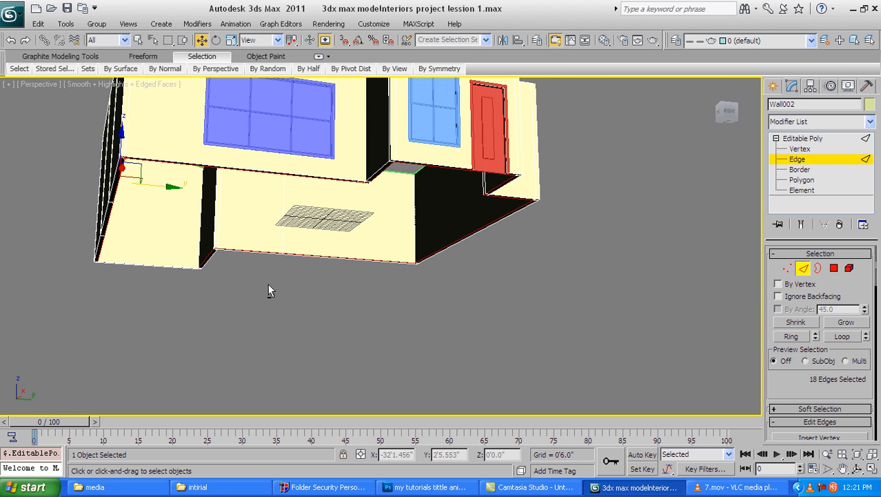
middle_click_drag(224, 273, 215, 248, "alt")
scroll(215, 248, "up", 5)
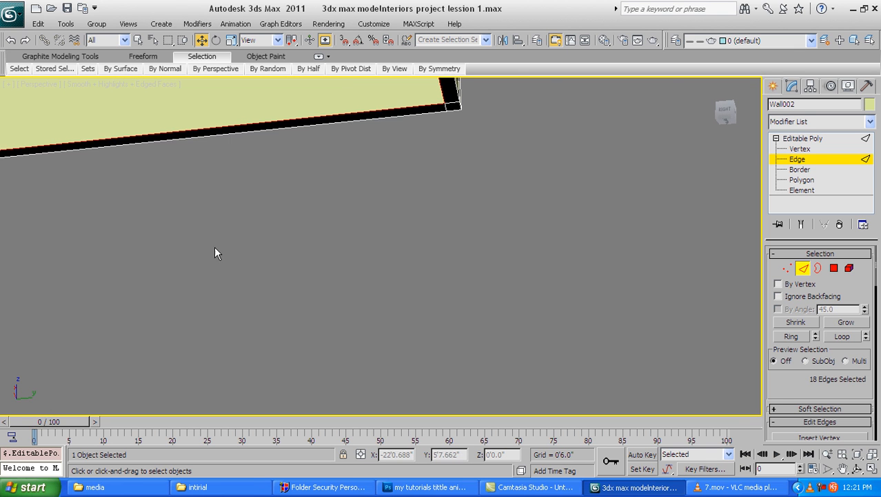
middle_click_drag(196, 196, 625, 194)
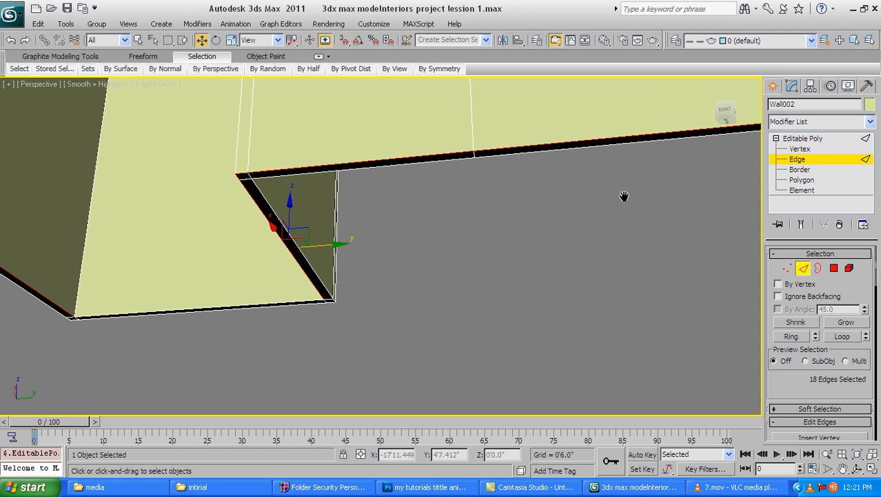
left_click(271, 304, "ctrl")
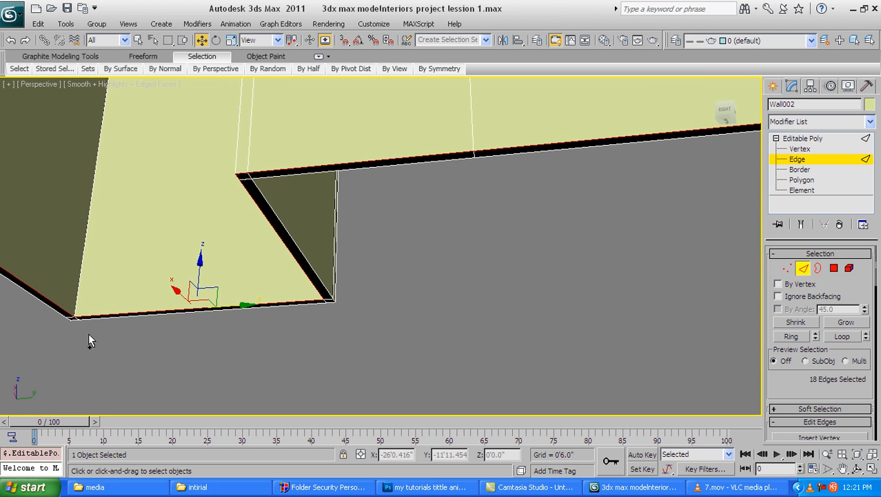
middle_click_drag(83, 331, 230, 333)
scroll(229, 324, "down", 8)
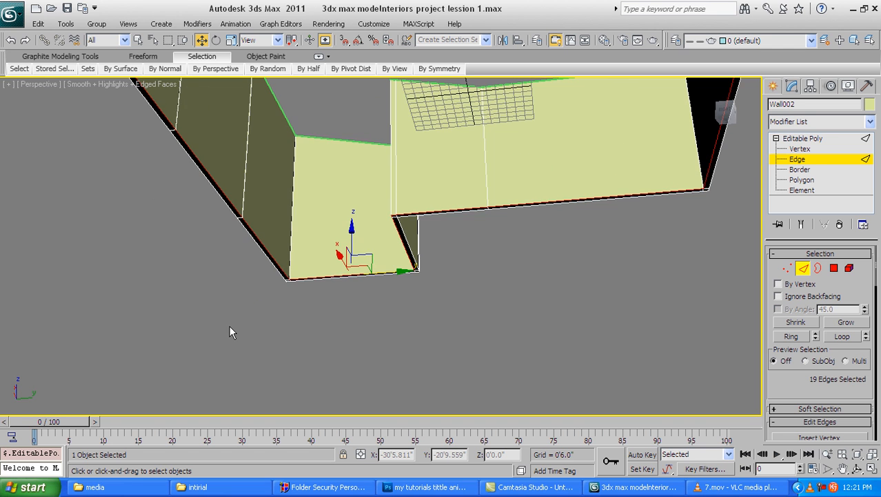
Create a shape of Linear type from the selected bottom edges of the walls.
middle_click_drag(315, 256, 290, 234, "alt")
middle_click_drag(260, 184, 356, 230, "alt")
scroll(304, 229, "up", 6)
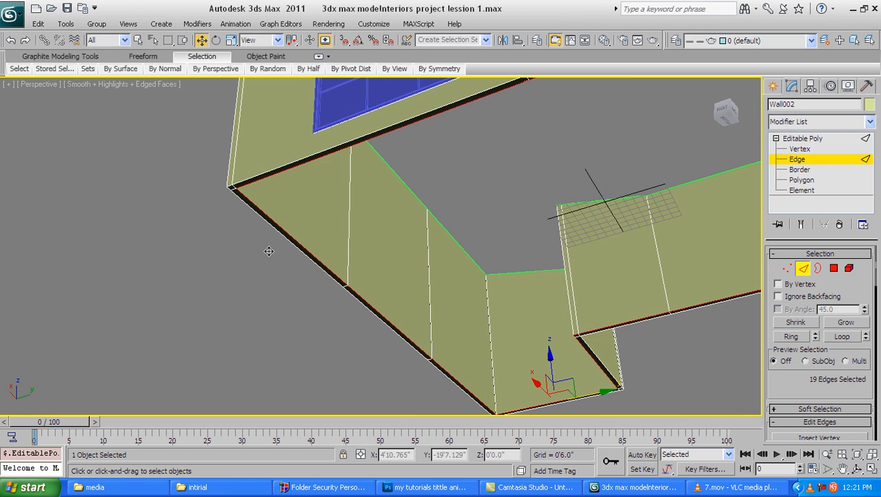
middle_click_drag(276, 251, 259, 248, "alt")
scroll(275, 255, "down", 5)
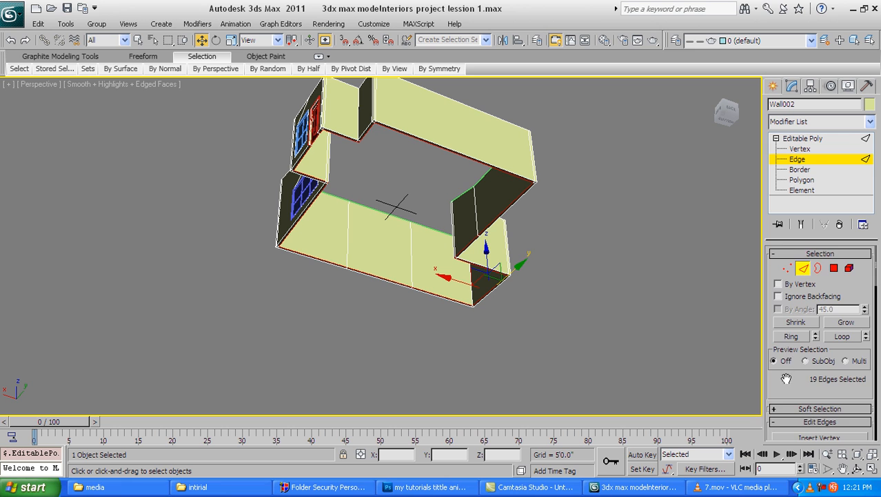
scroll(786, 379, "down", 4)
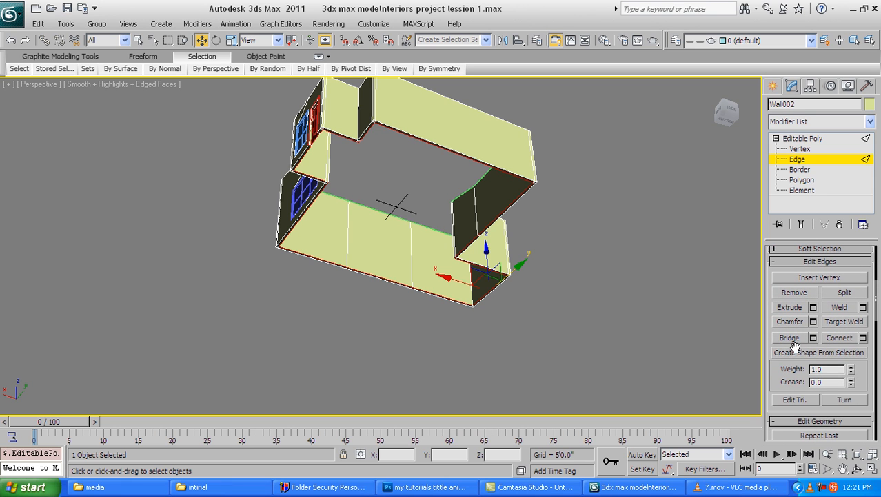
left_click(790, 353)
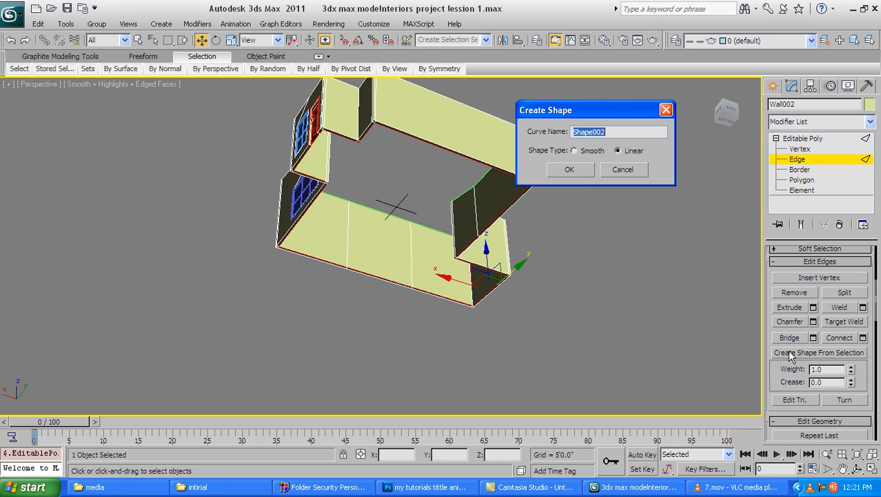
left_click(571, 171)
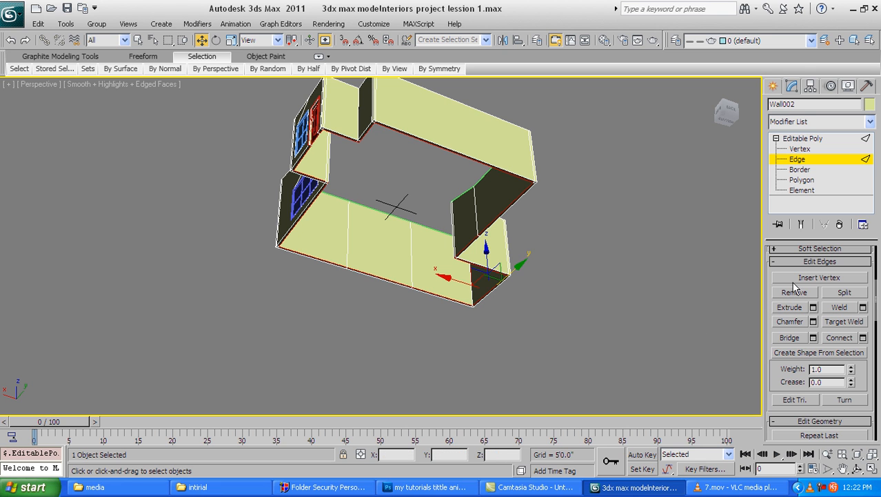
Deselect the walls and select the new floor-line shape.
left_click(600, 287)
middle_click_drag(600, 287, 482, 250, "alt")
scroll(482, 307, "up", 6)
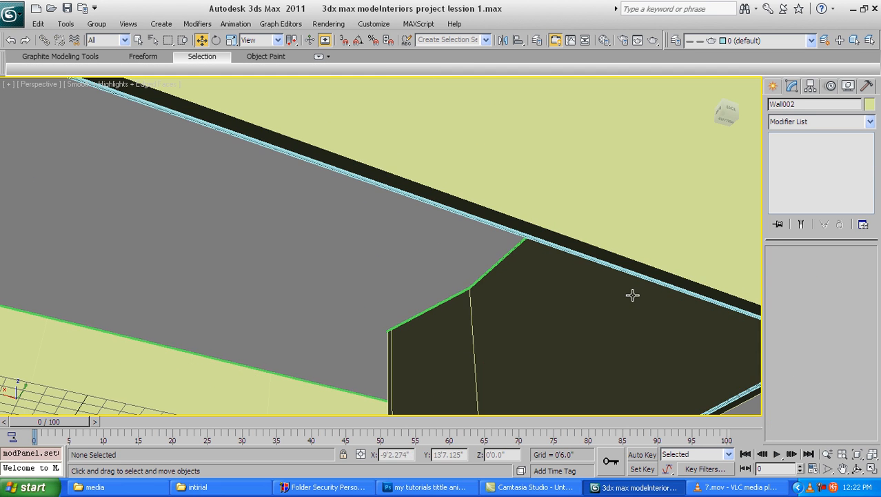
left_click(624, 266)
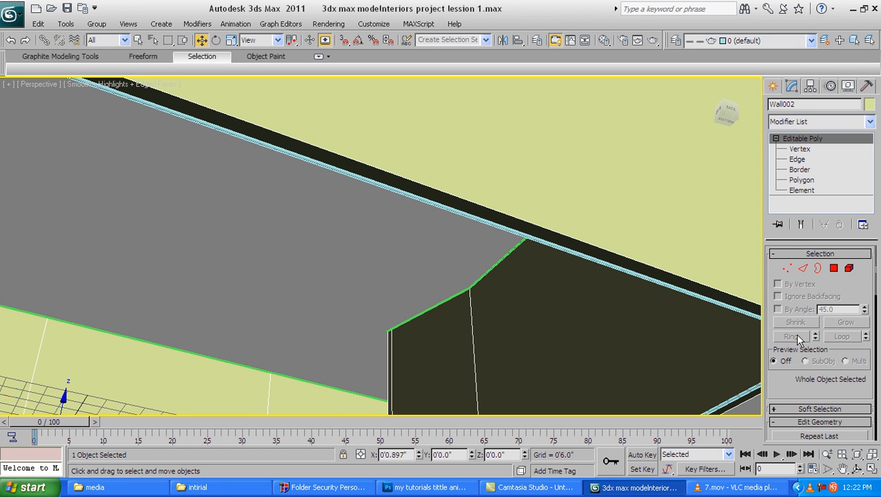
left_click_drag(786, 428, 784, 393)
left_click(396, 249)
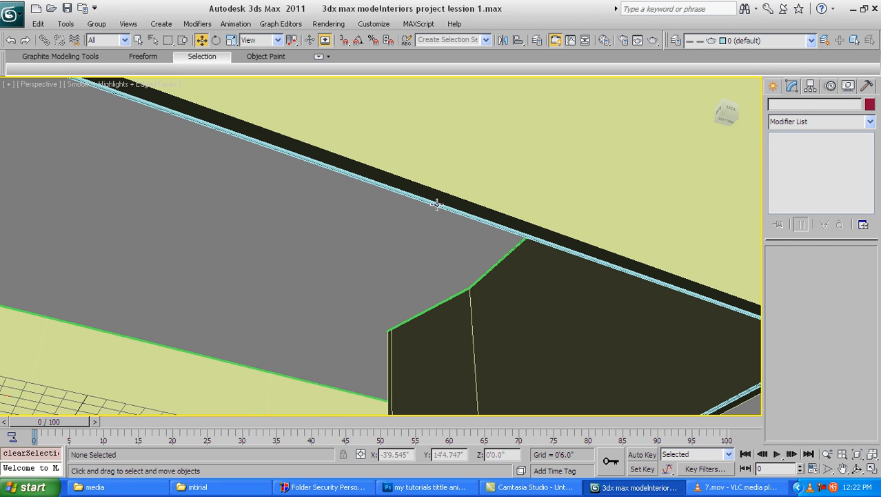
left_click(437, 206)
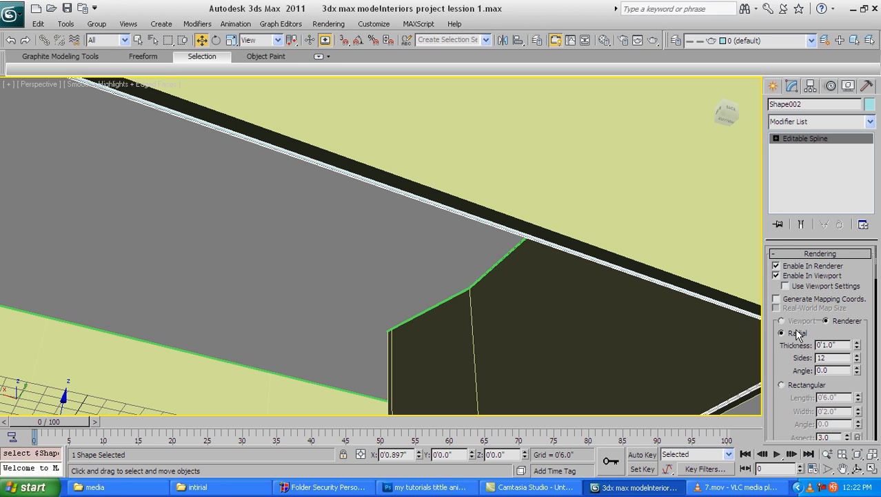
Examine the floor-line trim shape along the base of all the walls from below, outside and above the room.
scroll(518, 243, "down", 5)
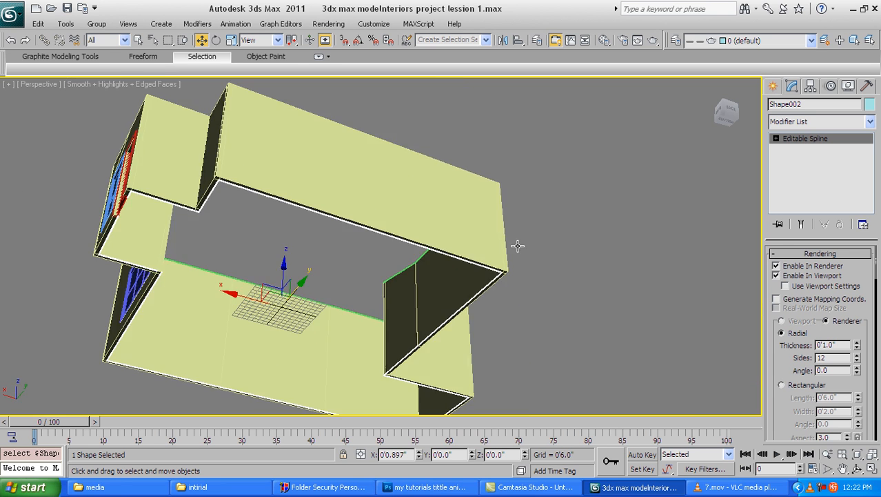
middle_click_drag(463, 268, 467, 318, "alt")
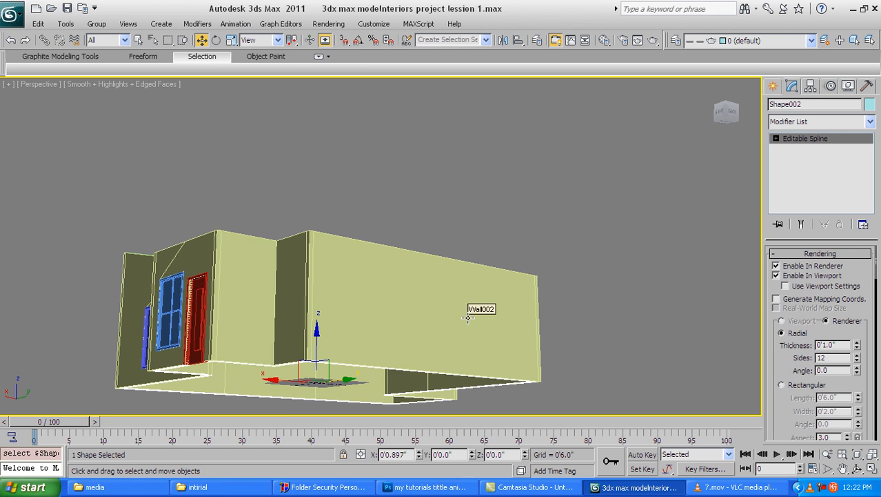
middle_click_drag(414, 329, 435, 276, "alt")
scroll(434, 278, "up", 5)
middle_click_drag(513, 254, 511, 301)
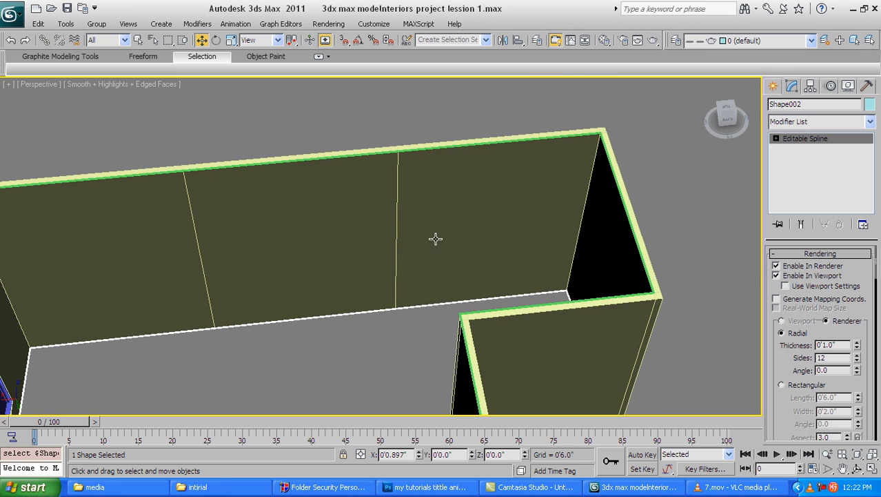
middle_click_drag(473, 239, 574, 185)
scroll(502, 199, "up", 1)
scroll(528, 238, "up", 2)
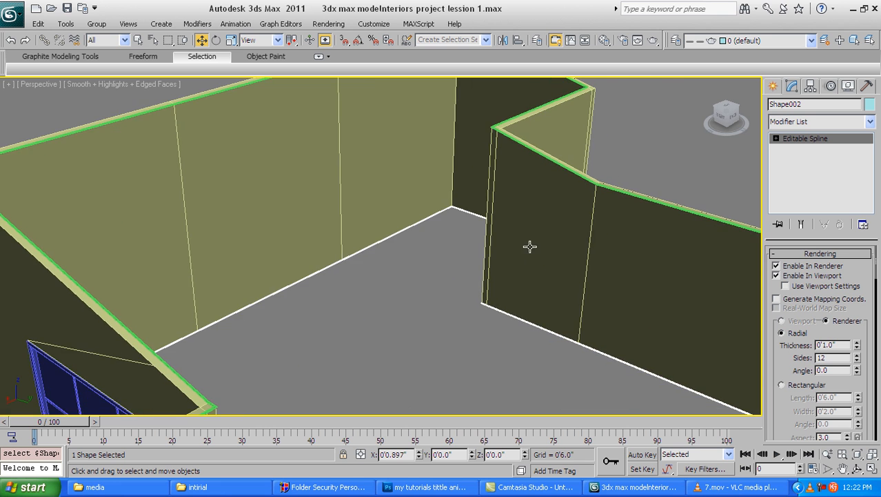
scroll(508, 291, "up", 1)
middle_click_drag(509, 291, 330, 225, "alt")
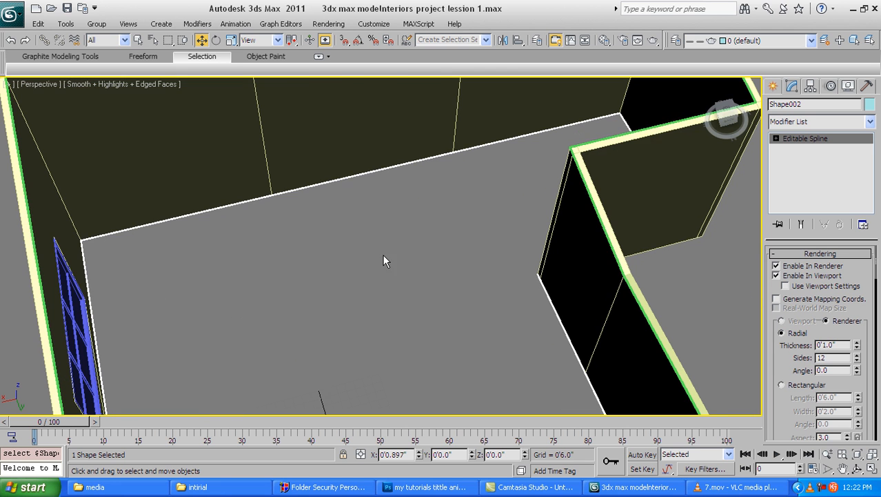
scroll(386, 262, "down", 4)
middle_click_drag(404, 275, 332, 281, "alt")
scroll(331, 282, "up", 2)
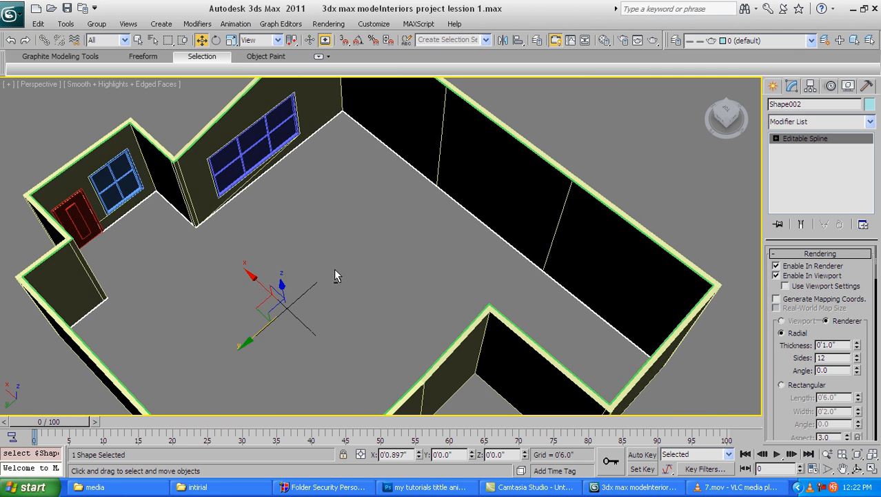
Examine the selected floor-line shape from above, along the window wall and around to the opposite side of the room.
scroll(331, 265, "down", 2)
scroll(330, 256, "up", 5)
scroll(325, 261, "down", 3)
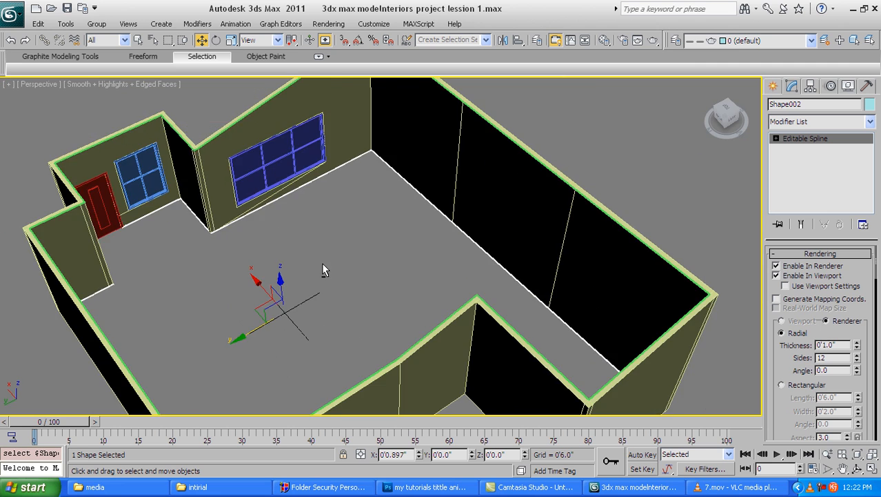
scroll(322, 262, "down", 2)
middle_click_drag(322, 262, 182, 257, "alt")
scroll(172, 263, "down", 1)
scroll(356, 231, "down", 3)
scroll(363, 278, "up", 2)
mouse_move(396, 260)
middle_mouse_down("alt")
mouse_move(364, 278)
mouse_move(314, 252)
mouse_move(384, 252)
middle_mouse_up("alt")
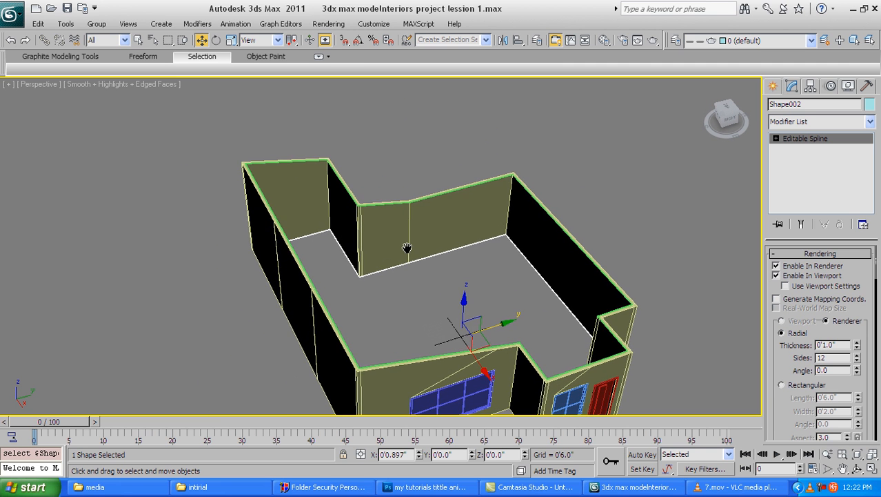
middle_click_drag(535, 214, 428, 231)
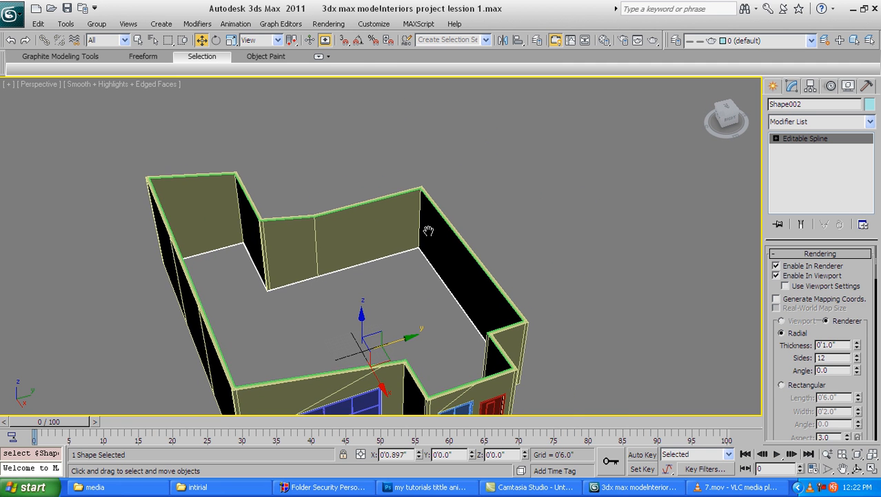
Deselect the floor-line shape and inspect the floor and ceiling trims around the whole room from several angles.
left_click(443, 183)
scroll(390, 224, "up", 4)
scroll(386, 231, "down", 4)
middle_click_drag(384, 265, 464, 277, "alt")
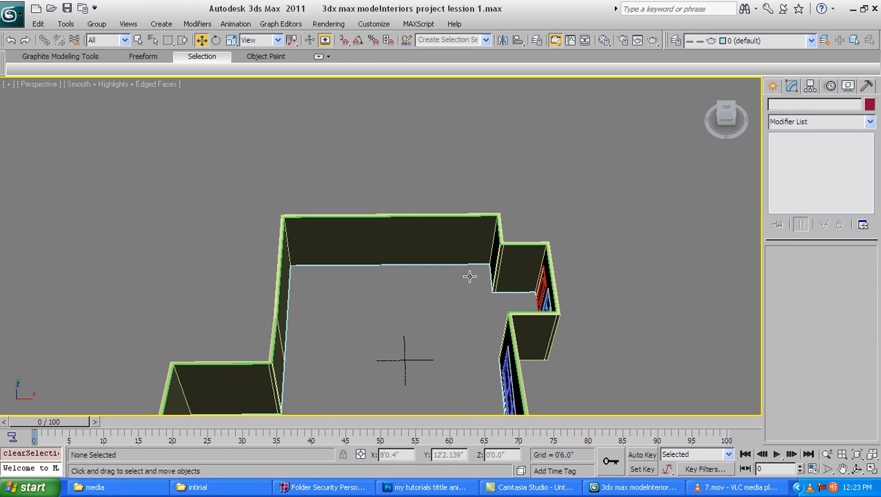
middle_click_drag(399, 297, 330, 265, "alt")
middle_click_drag(299, 197, 266, 197, "alt")
middle_click_drag(318, 240, 333, 219, "alt")
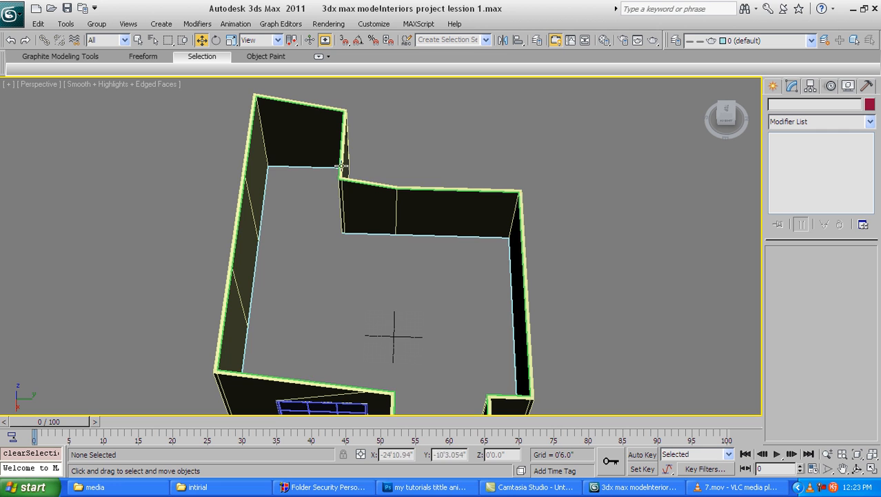
middle_click_drag(338, 181, 420, 240, "alt")
scroll(393, 229, "down", 3)
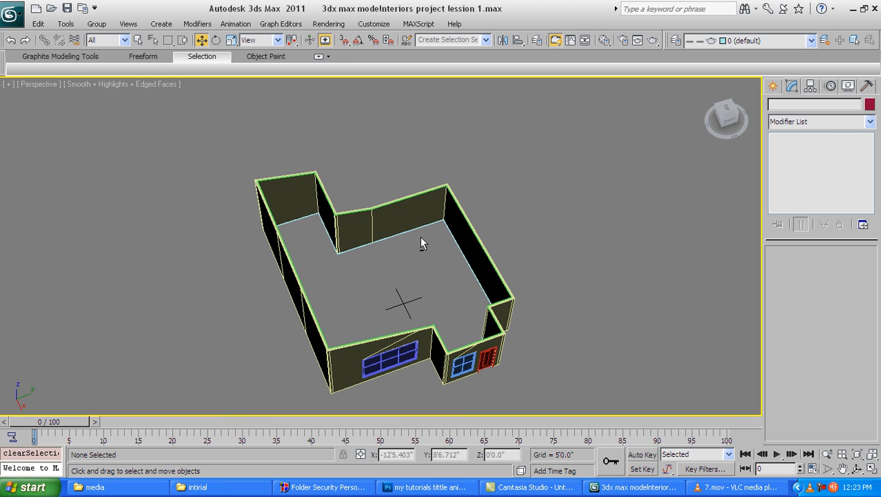